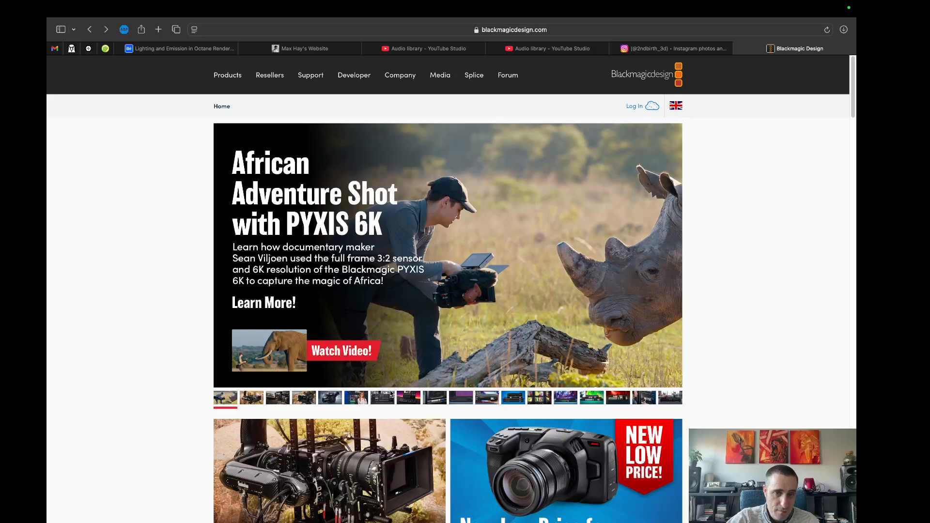
Find the DaVinci Resolve 19 free download feature on the Blackmagic Design home page and open its product page.
{"action": "scroll", "coordinate": [366, 346], "scroll_direction": "down", "scroll_amount": 3}
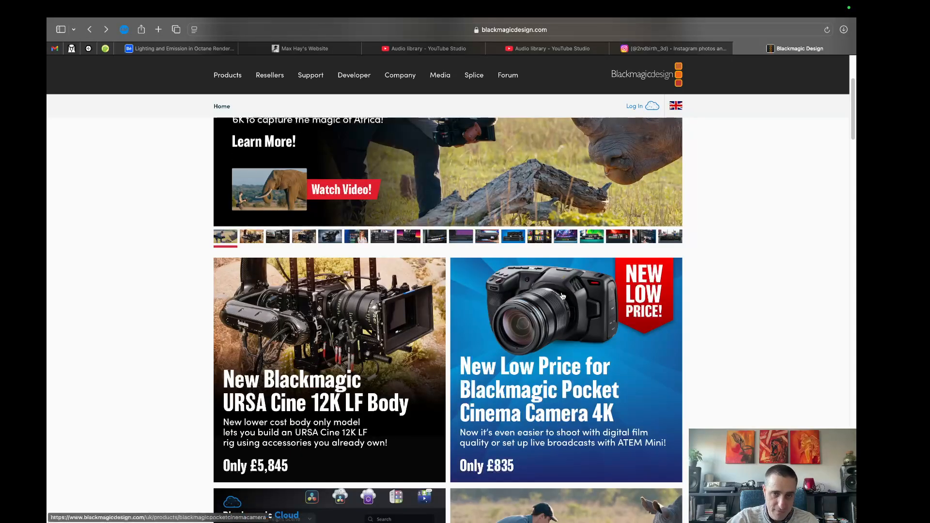
{"action": "scroll", "coordinate": [622, 290], "scroll_direction": "down", "scroll_amount": 1}
{"action": "scroll", "coordinate": [622, 290], "scroll_direction": "down", "scroll_amount": 3}
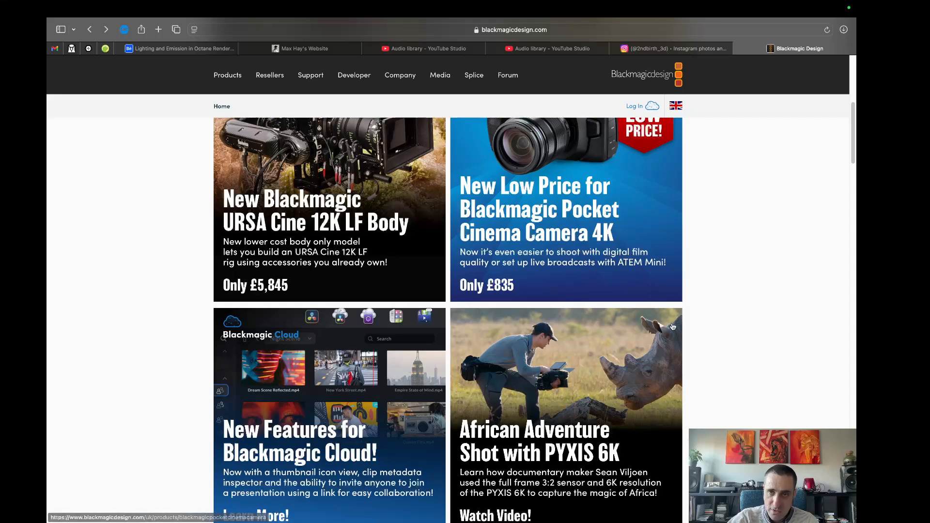
{"action": "scroll", "coordinate": [670, 322], "scroll_direction": "up", "scroll_amount": 6}
{"action": "scroll", "coordinate": [723, 264], "scroll_direction": "up", "scroll_amount": 1}
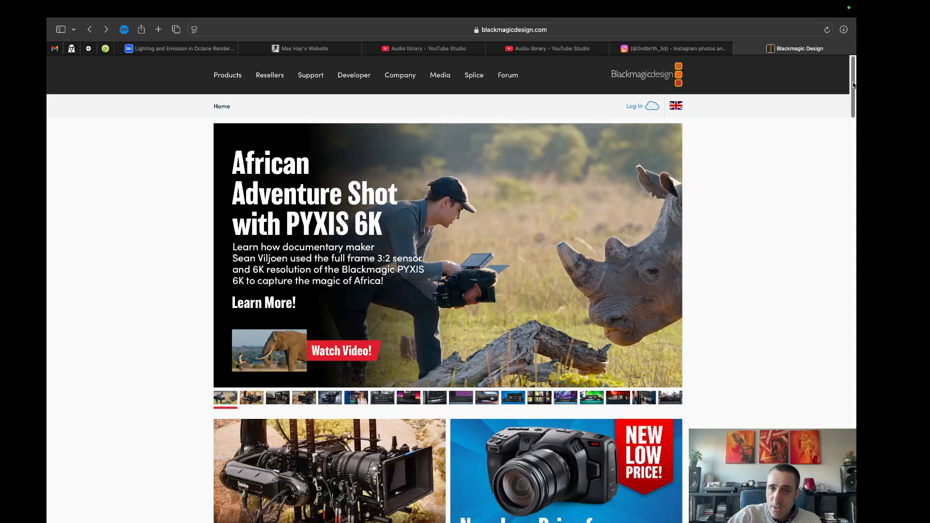
{"action": "left_click_drag", "start_coordinate": [853, 85], "coordinate": [852, 238]}
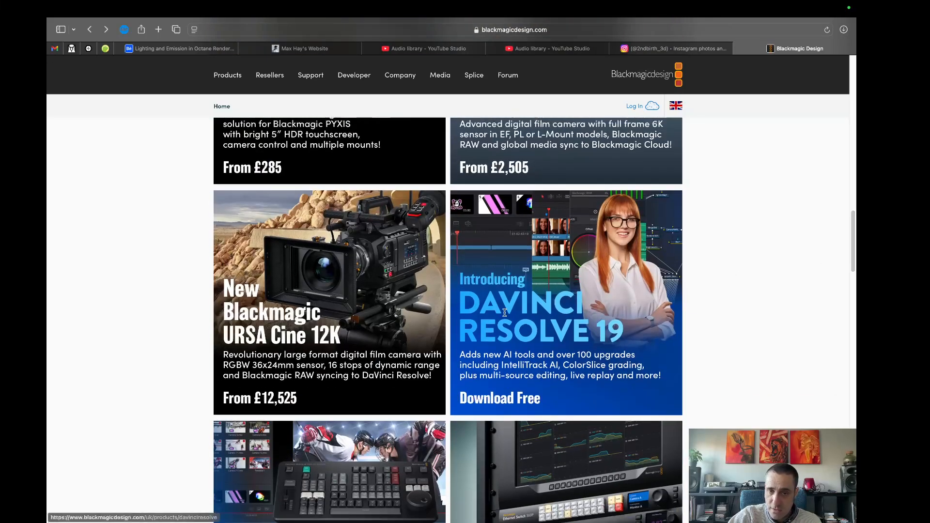
{"action": "double_click", "coordinate": [551, 318]}
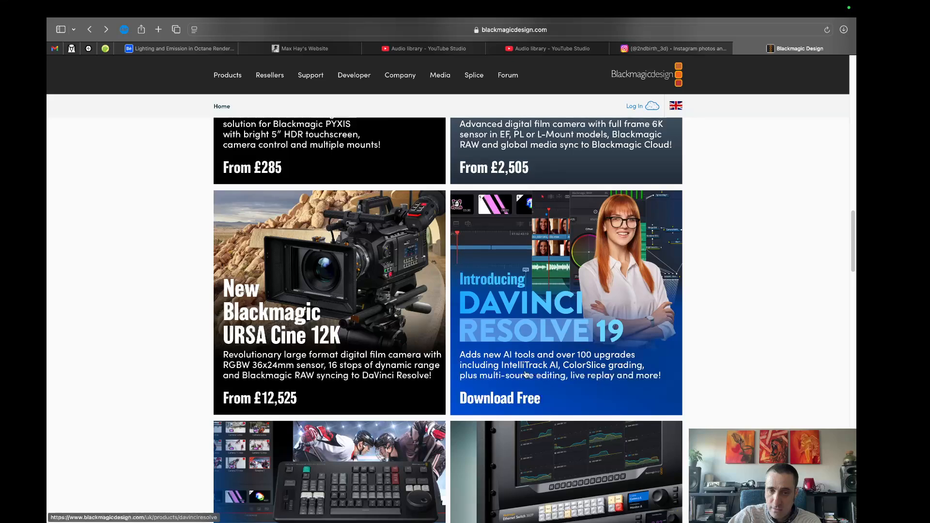
{"action": "left_click", "coordinate": [512, 398]}
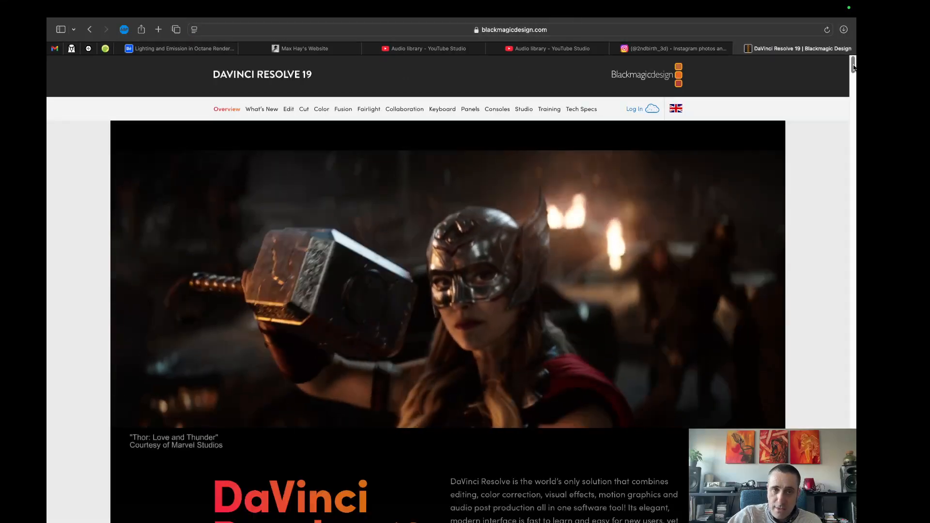
Examine the free and Studio download options and the overview text on the DaVinci Resolve 19 page.
{"action": "left_click_drag", "start_coordinate": [852, 66], "coordinate": [853, 77]}
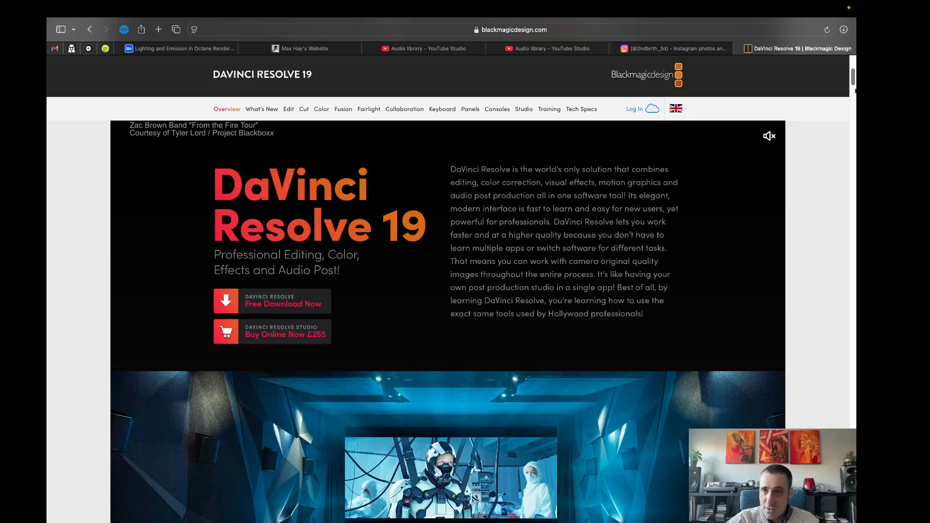
{"action": "scroll", "coordinate": [854, 91], "scroll_direction": "down", "scroll_amount": 5}
{"action": "scroll", "coordinate": [854, 91], "scroll_direction": "down", "scroll_amount": 3}
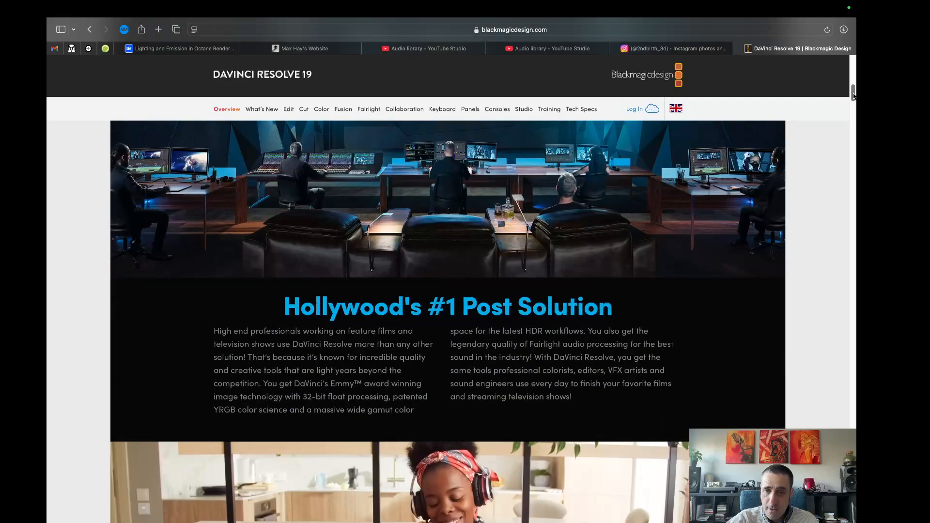
{"action": "scroll", "coordinate": [854, 91], "scroll_direction": "up", "scroll_amount": 1}
Switch to DaVinci Resolve and create a new local project named Untitled Project 5.
{"action": "mouse_move", "coordinate": [577, 509]}
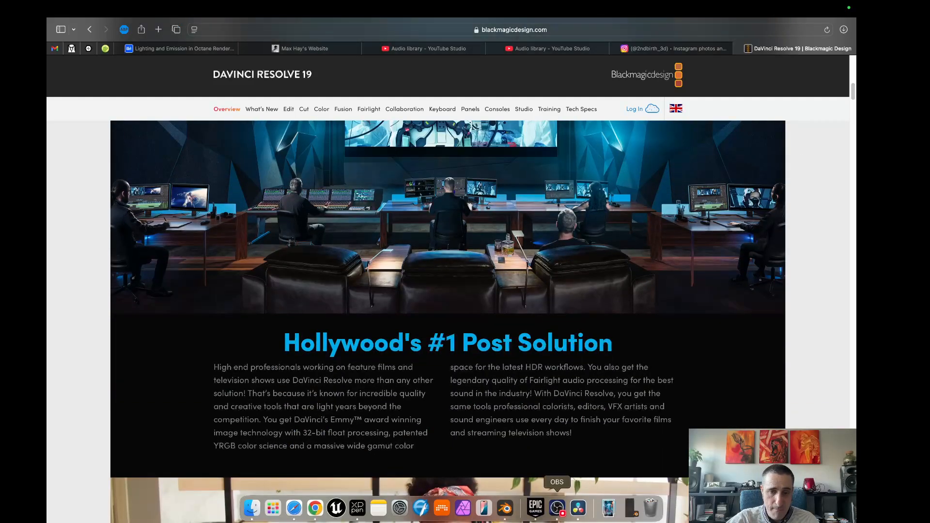
{"action": "left_click", "coordinate": [578, 509]}
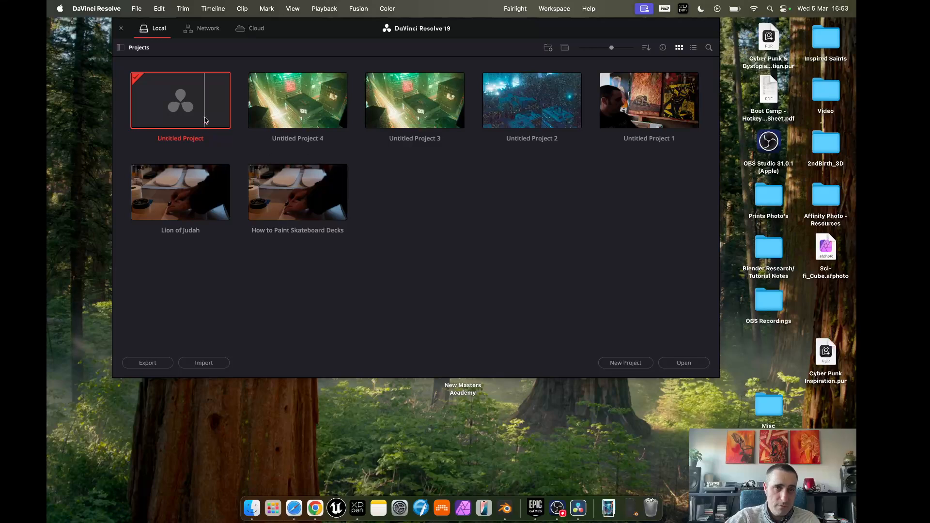
{"action": "left_click", "coordinate": [625, 363]}
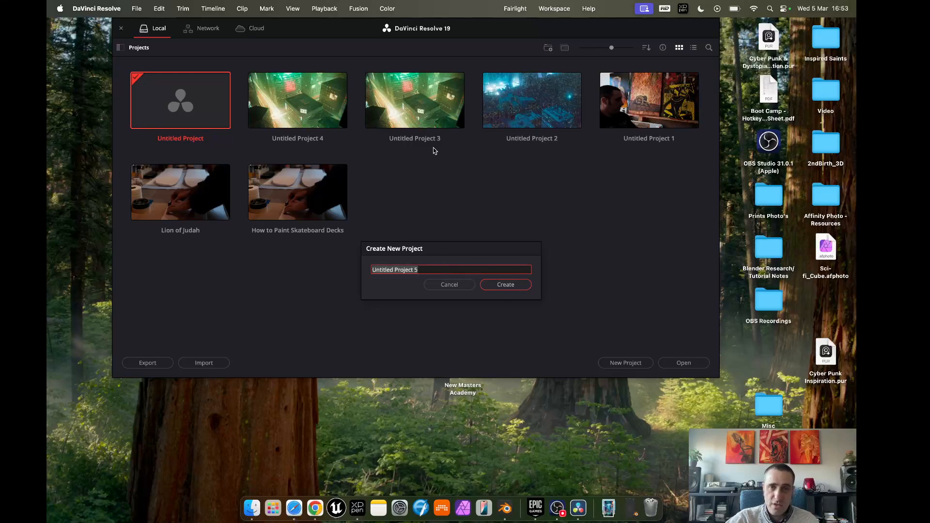
{"action": "left_click", "coordinate": [512, 286]}
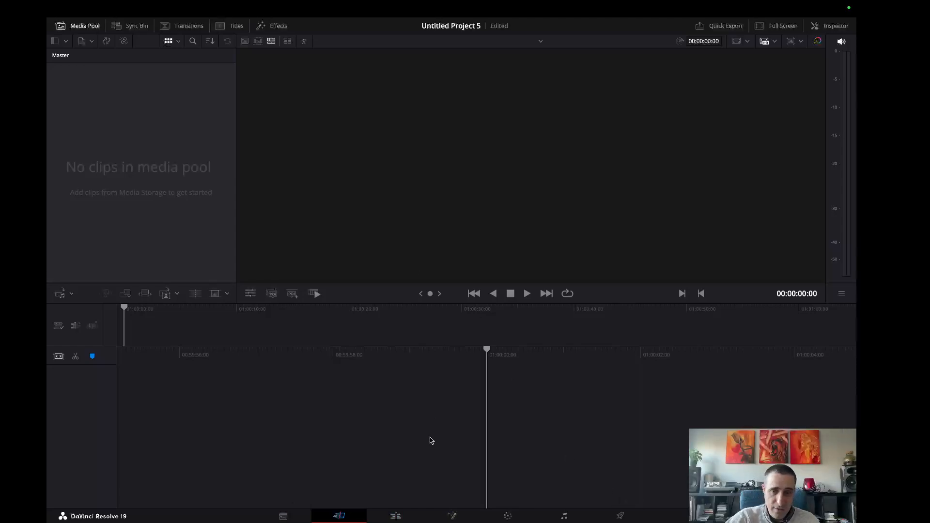
On the Edit page, import all files in OBS Recordings except the Divinci Resolve - Beginner Tutorial document into the media pool.
{"action": "left_click", "coordinate": [396, 516]}
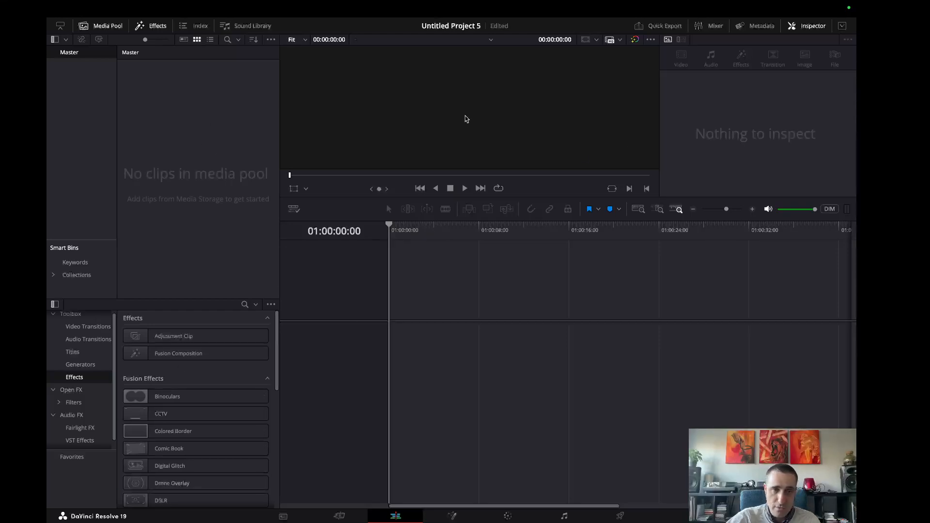
{"action": "right_click", "coordinate": [202, 128]}
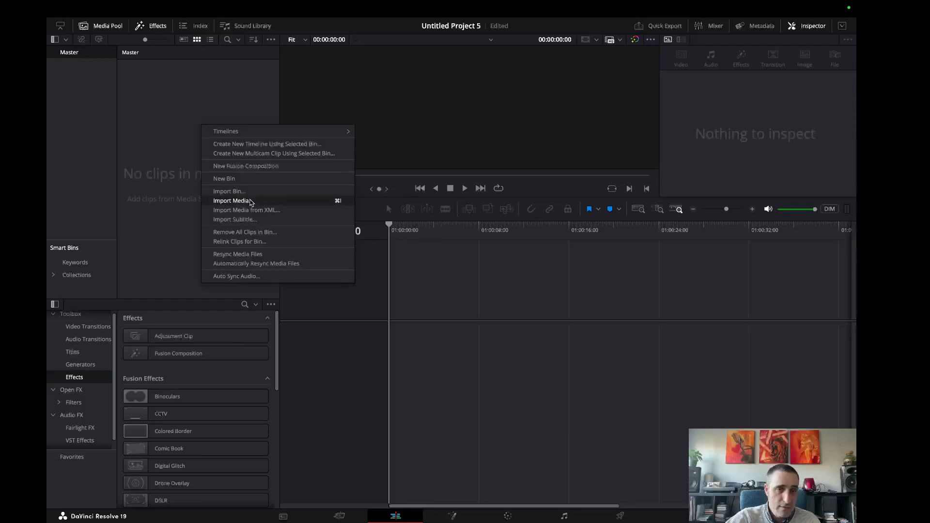
{"action": "left_click", "coordinate": [251, 202]}
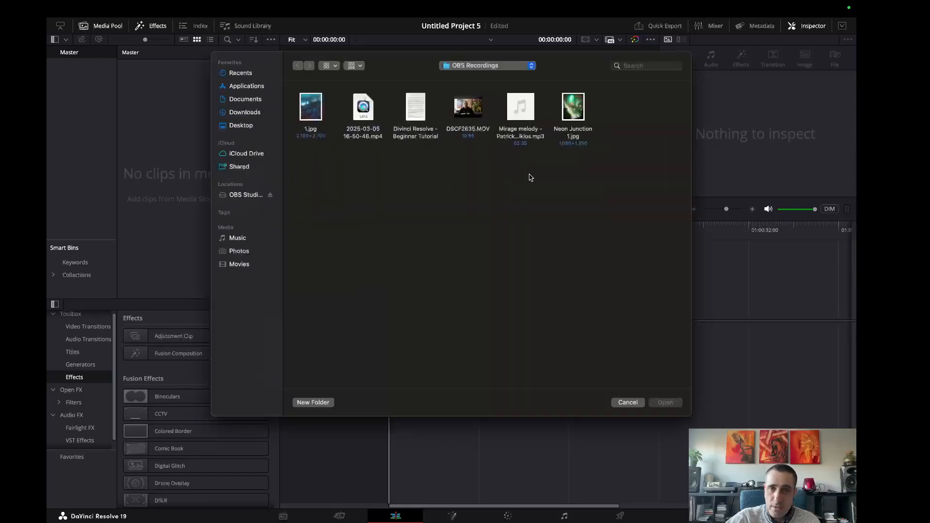
{"action": "left_click_drag", "start_coordinate": [599, 172], "coordinate": [464, 114]}
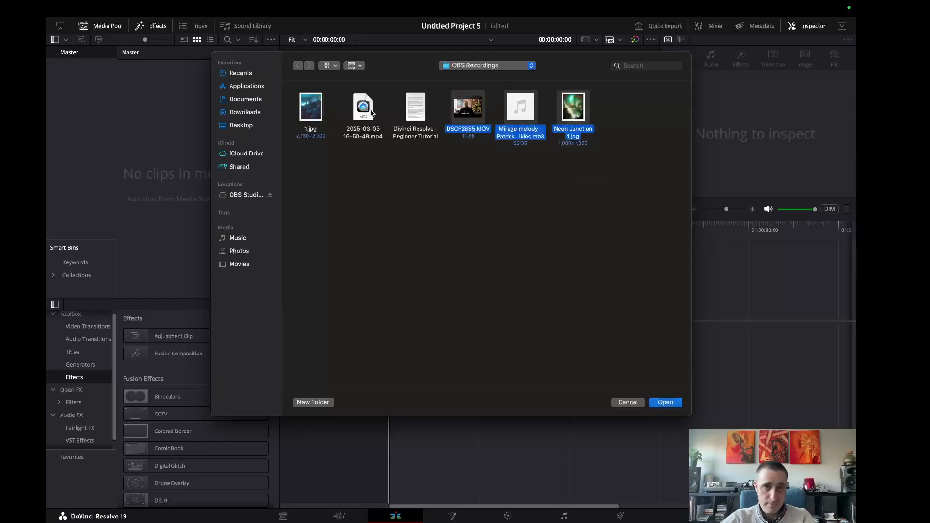
{"action": "left_click", "coordinate": [371, 113], "text": "super"}
{"action": "left_click", "coordinate": [306, 115], "text": "super"}
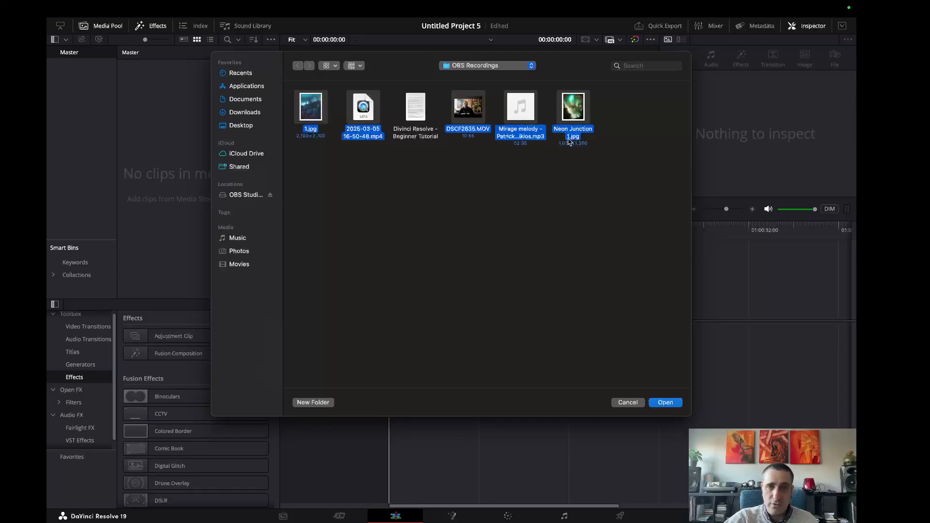
{"action": "left_click", "coordinate": [665, 402]}
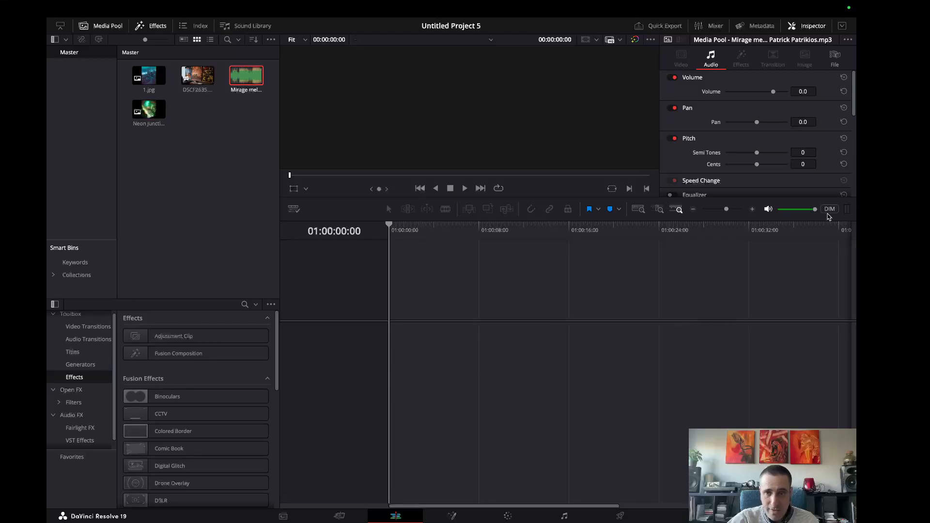
Place the DSCF2635.MOV clip at the very start of a new timeline.
{"action": "left_click", "coordinate": [208, 114]}
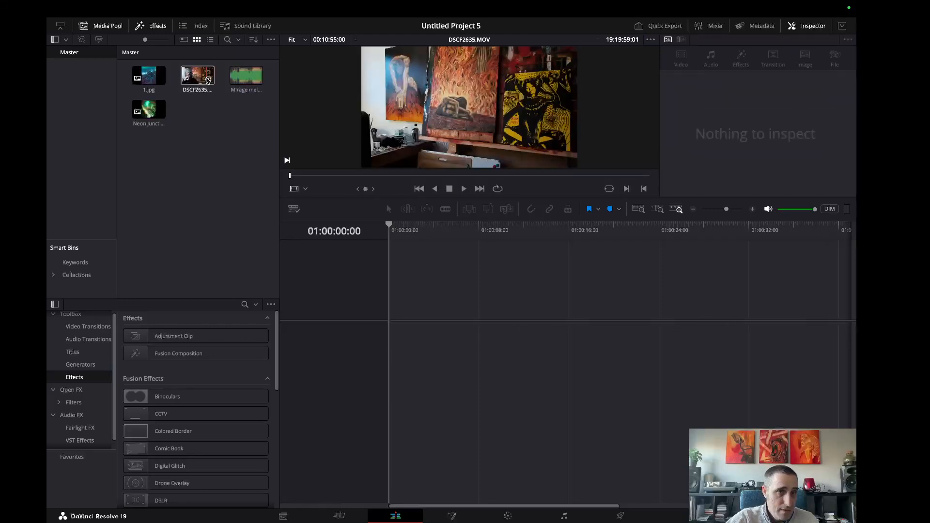
{"action": "left_click_drag", "start_coordinate": [199, 75], "coordinate": [398, 344]}
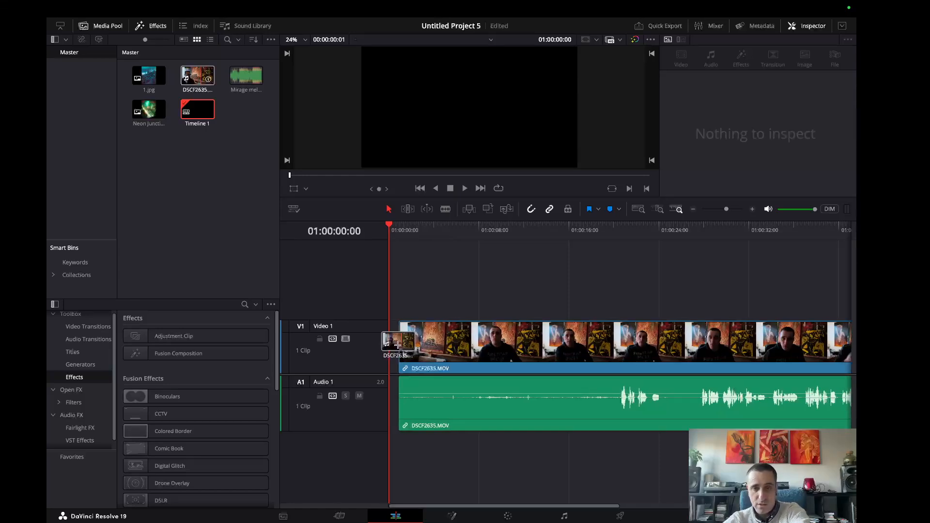
{"action": "left_click_drag", "start_coordinate": [398, 345], "coordinate": [389, 345]}
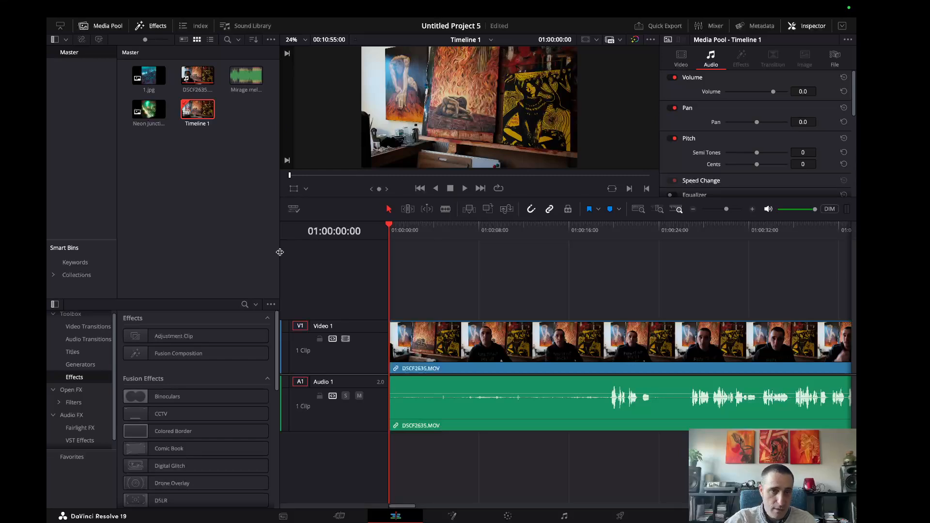
Widen the timeline area by narrowing the media pool, and zoom the timeline out to ruler marks 14 seconds apart.
{"action": "left_click_drag", "start_coordinate": [280, 253], "coordinate": [223, 266]}
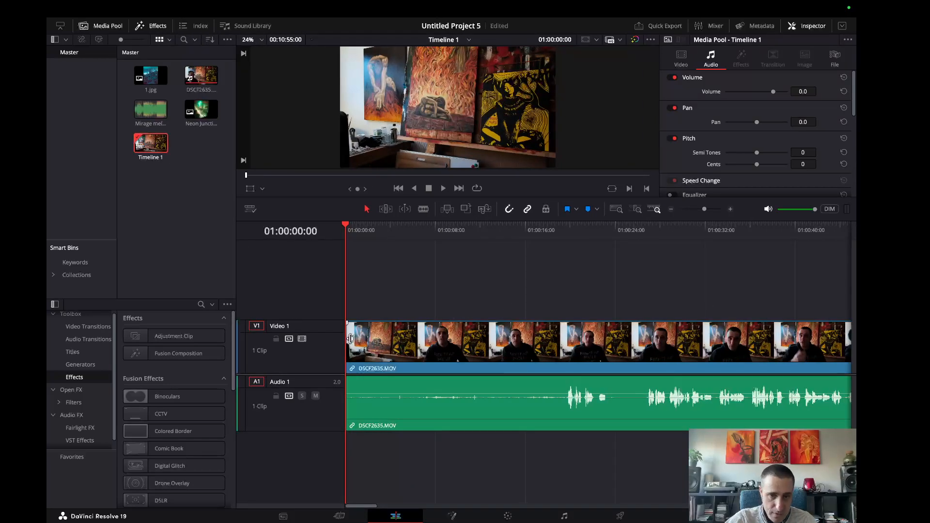
{"action": "mouse_move", "coordinate": [350, 337]}
{"action": "left_mouse_down"}
{"action": "mouse_move", "coordinate": [548, 336]}
{"action": "mouse_move", "coordinate": [349, 338]}
{"action": "mouse_move", "coordinate": [473, 337]}
{"action": "mouse_move", "coordinate": [350, 349]}
{"action": "left_mouse_up"}
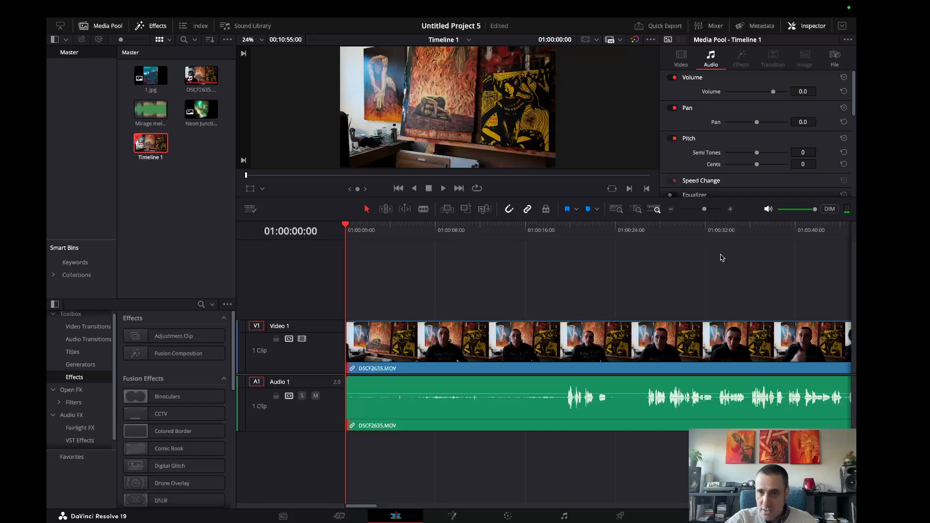
{"action": "left_click", "coordinate": [706, 209]}
{"action": "left_click_drag", "start_coordinate": [707, 212], "coordinate": [699, 210]}
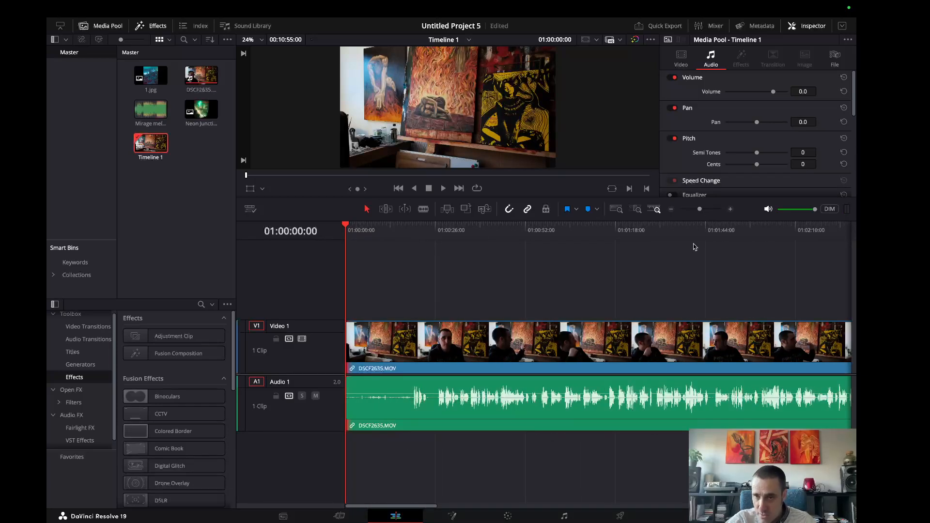
{"action": "left_click_drag", "start_coordinate": [700, 210], "coordinate": [706, 210]}
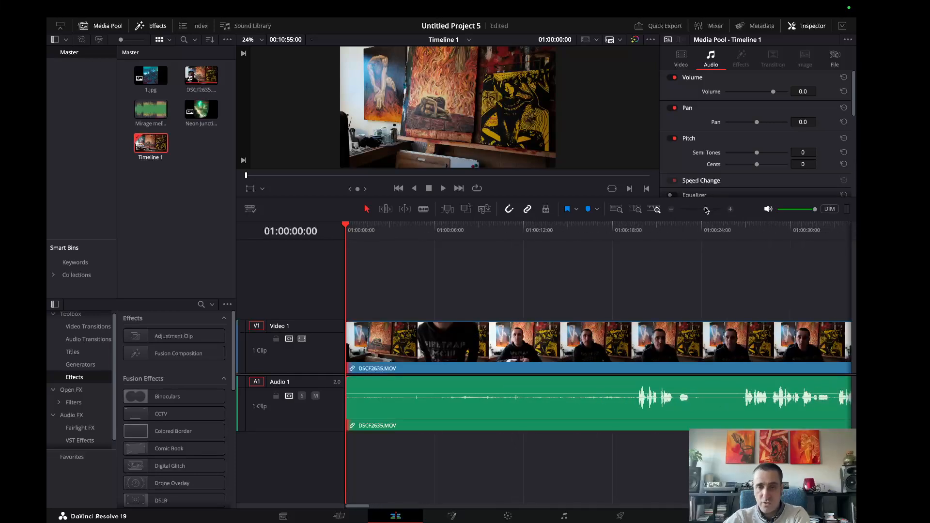
{"action": "left_click_drag", "start_coordinate": [706, 210], "coordinate": [702, 209]}
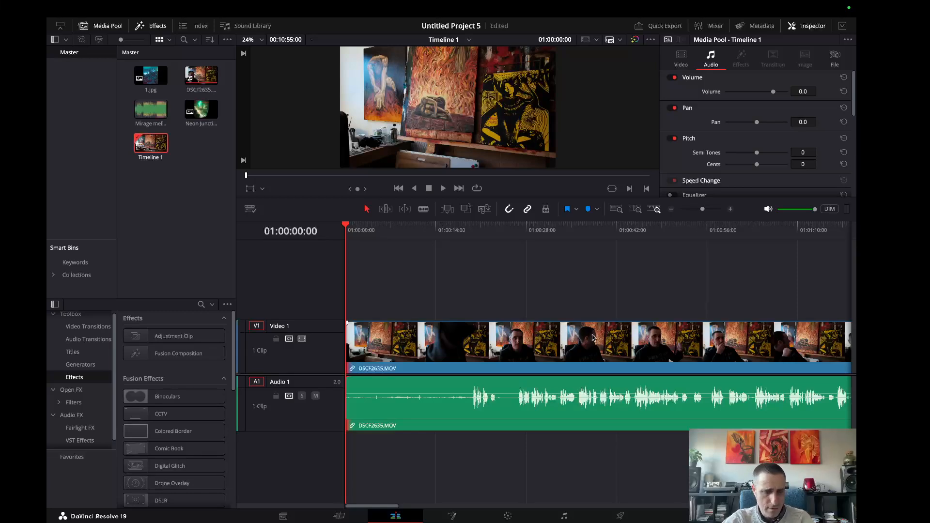
Make the Video 1 track slightly taller so its clip thumbnails are larger.
{"action": "scroll", "coordinate": [611, 312], "scroll_direction": "up", "scroll_amount": 3}
{"action": "scroll", "coordinate": [612, 312], "scroll_direction": "down", "scroll_amount": 4}
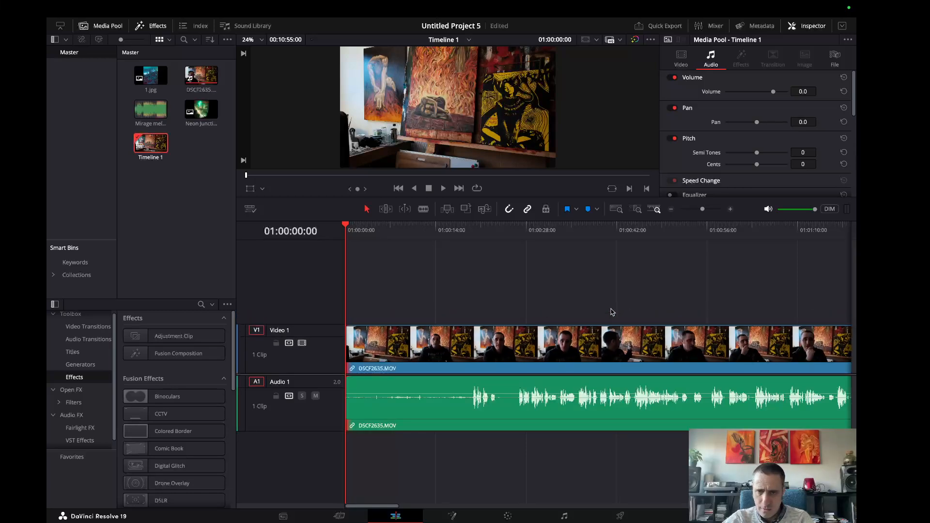
{"action": "scroll", "coordinate": [611, 312], "scroll_direction": "up", "scroll_amount": 3}
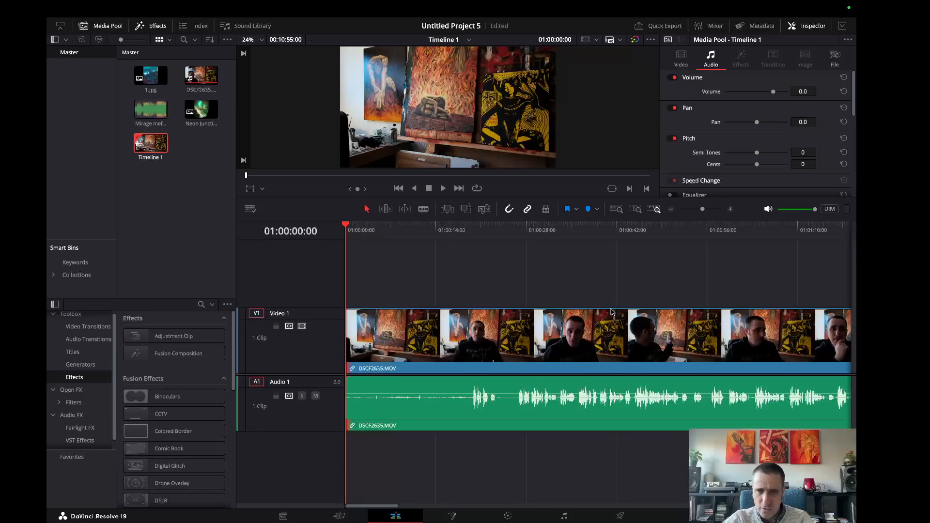
{"action": "scroll", "coordinate": [612, 313], "scroll_direction": "down", "scroll_amount": 3}
{"action": "scroll", "coordinate": [612, 313], "scroll_direction": "up", "scroll_amount": 3}
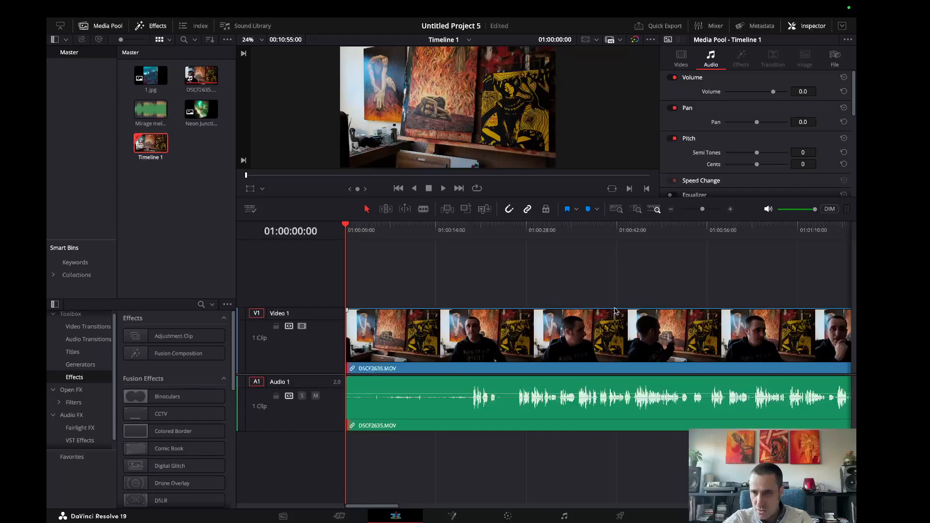
{"action": "scroll", "coordinate": [615, 310], "scroll_direction": "down", "scroll_amount": 3}
{"action": "scroll", "coordinate": [614, 310], "scroll_direction": "up", "scroll_amount": 3}
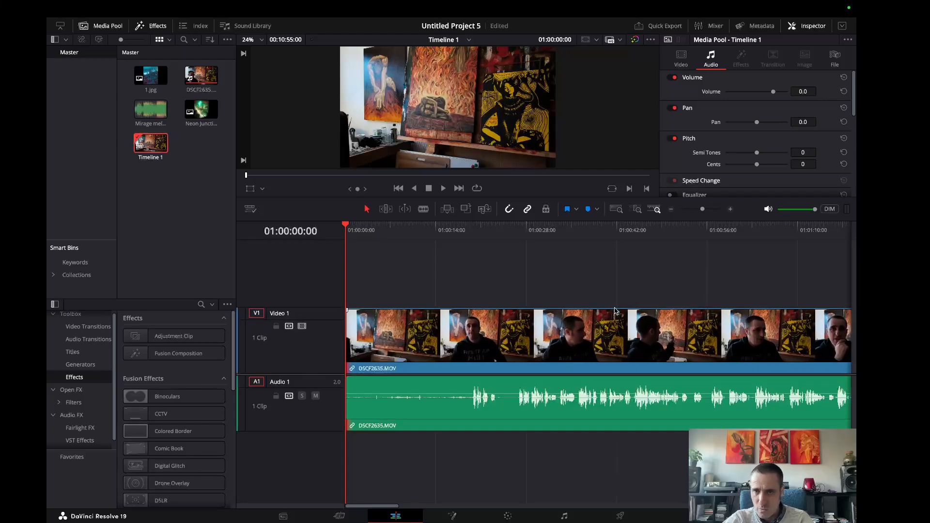
{"action": "scroll", "coordinate": [615, 310], "scroll_direction": "down", "scroll_amount": 3}
{"action": "scroll", "coordinate": [615, 311], "scroll_direction": "up", "scroll_amount": 3}
{"action": "scroll", "coordinate": [615, 312], "scroll_direction": "down", "scroll_amount": 3}
{"action": "scroll", "coordinate": [616, 311], "scroll_direction": "up", "scroll_amount": 3}
{"action": "scroll", "coordinate": [616, 312], "scroll_direction": "down", "scroll_amount": 4}
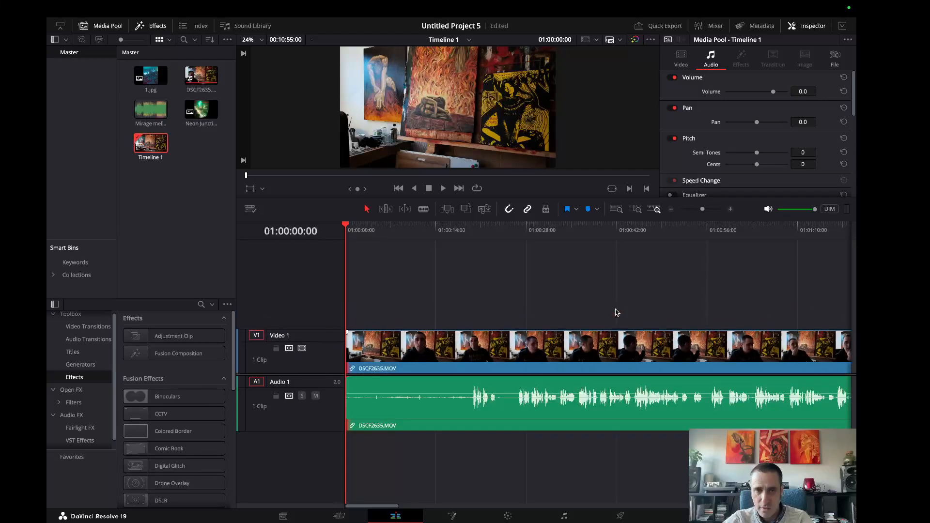
{"action": "scroll", "coordinate": [616, 312], "scroll_direction": "down", "scroll_amount": 2}
{"action": "scroll", "coordinate": [614, 315], "scroll_direction": "up", "scroll_amount": 5}
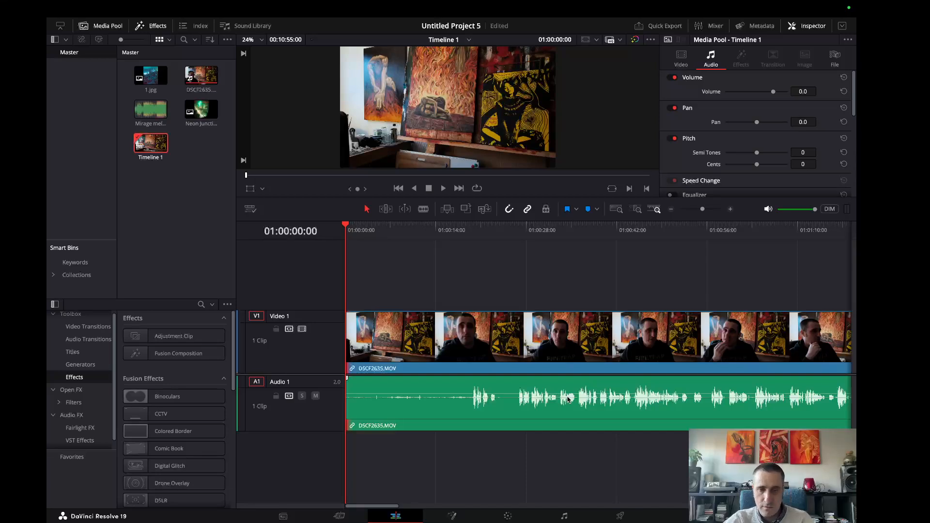
Increase the height of the Audio 1 track to enlarge its waveform.
{"action": "scroll", "coordinate": [568, 398], "scroll_direction": "up", "scroll_amount": 2}
{"action": "scroll", "coordinate": [569, 399], "scroll_direction": "down", "scroll_amount": 2}
{"action": "scroll", "coordinate": [570, 398], "scroll_direction": "up", "scroll_amount": 2}
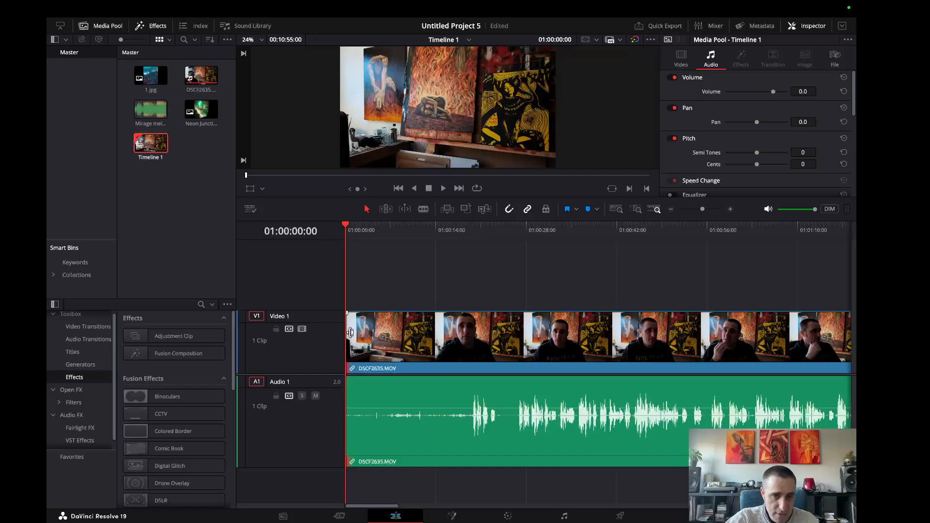
Trim the start of DSCF2635.MOV to just before the 01:00:14:00 mark and enlarge the preview viewer.
{"action": "left_click_drag", "start_coordinate": [349, 335], "coordinate": [512, 341]}
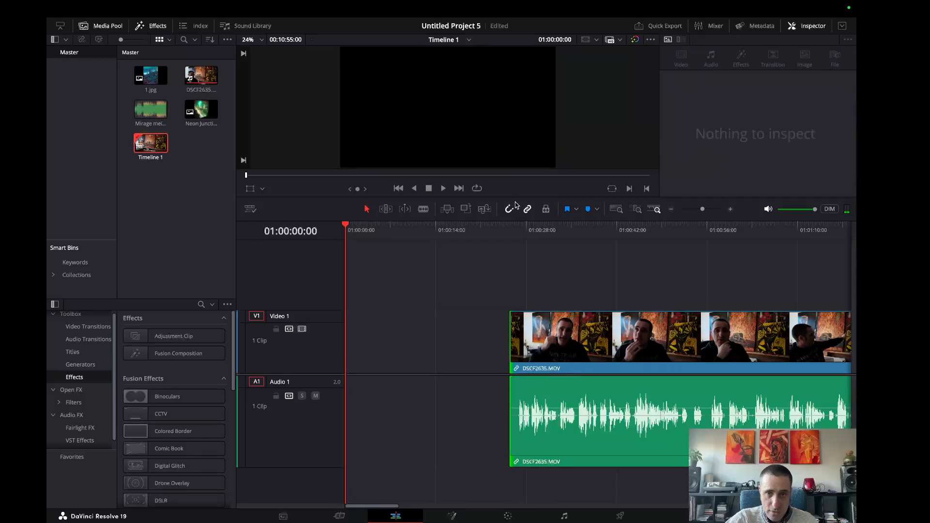
{"action": "left_click_drag", "start_coordinate": [515, 198], "coordinate": [517, 246]}
{"action": "left_click_drag", "start_coordinate": [512, 345], "coordinate": [427, 372]}
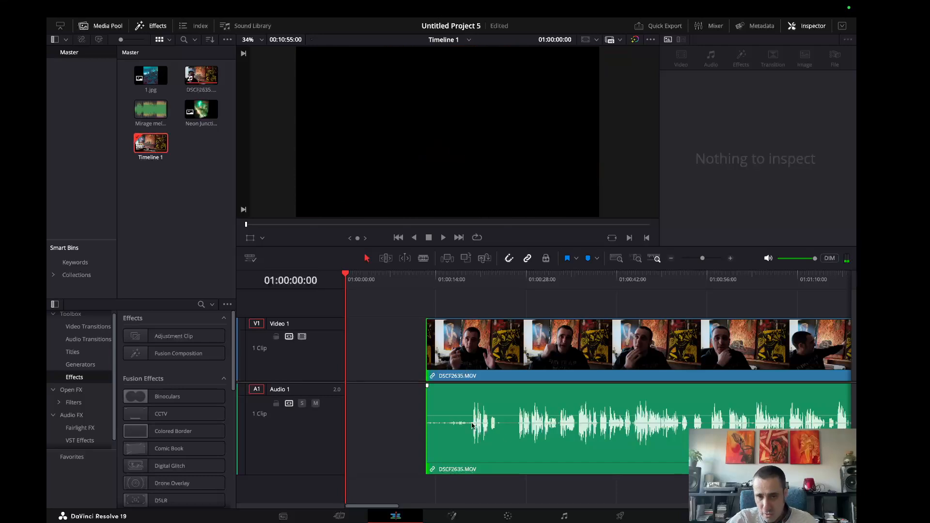
Save the project.
{"action": "key", "text": "ctrl+s"}
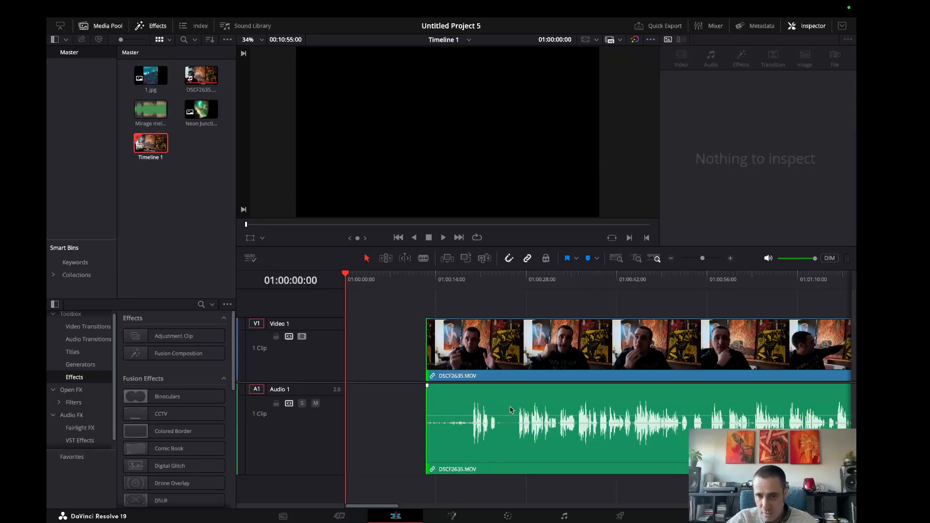
Trim the start of DSCF2635.MOV to just before the 01:00:28:00 mark and move the clip to the beginning of the timeline.
{"action": "left_click_drag", "start_coordinate": [427, 342], "coordinate": [517, 345]}
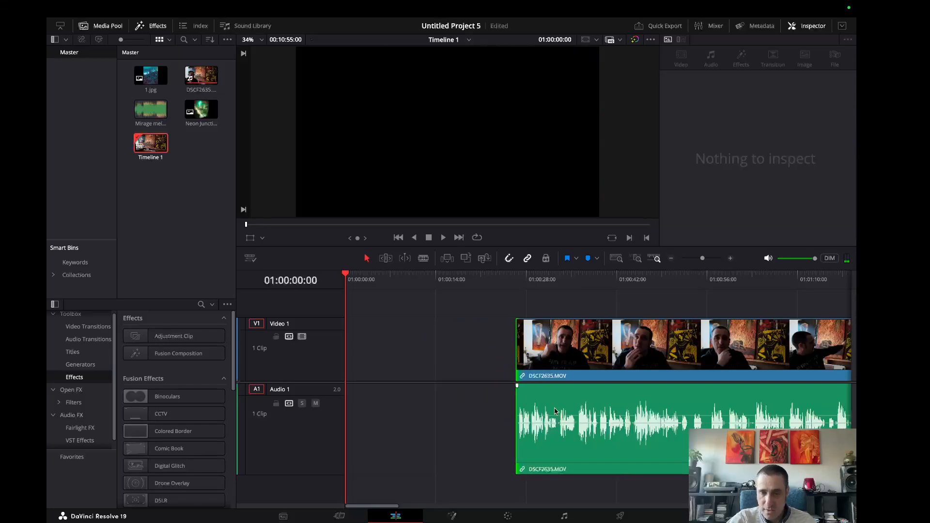
{"action": "left_click", "coordinate": [647, 354]}
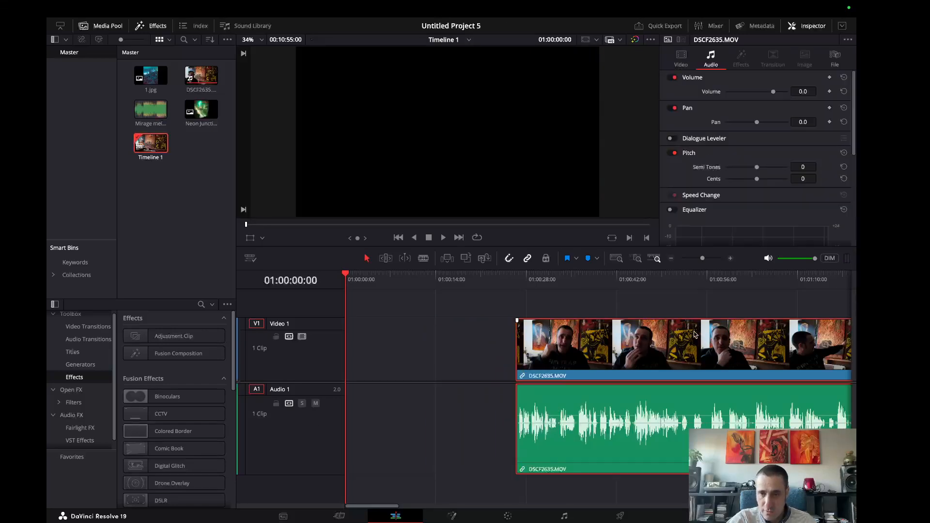
{"action": "left_click_drag", "start_coordinate": [694, 334], "coordinate": [489, 336]}
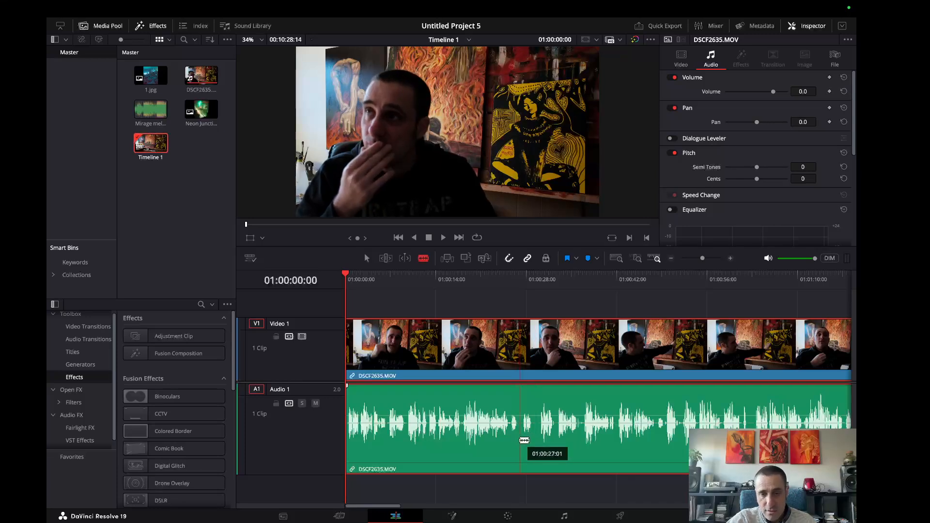
Split DSCF2635.MOV with the Blade at about 01:00:27:00 and again at about 01:00:29:12.
{"action": "left_click", "coordinate": [520, 439]}
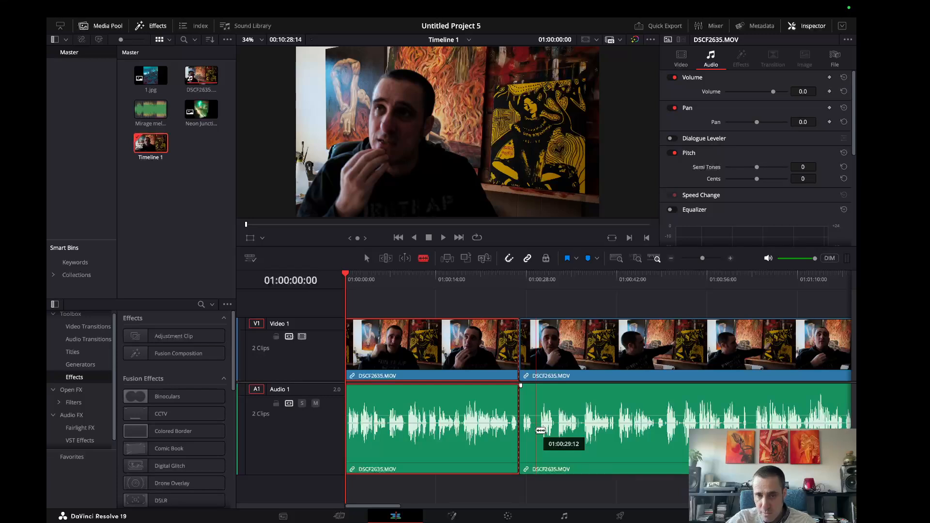
{"action": "left_click", "coordinate": [535, 429]}
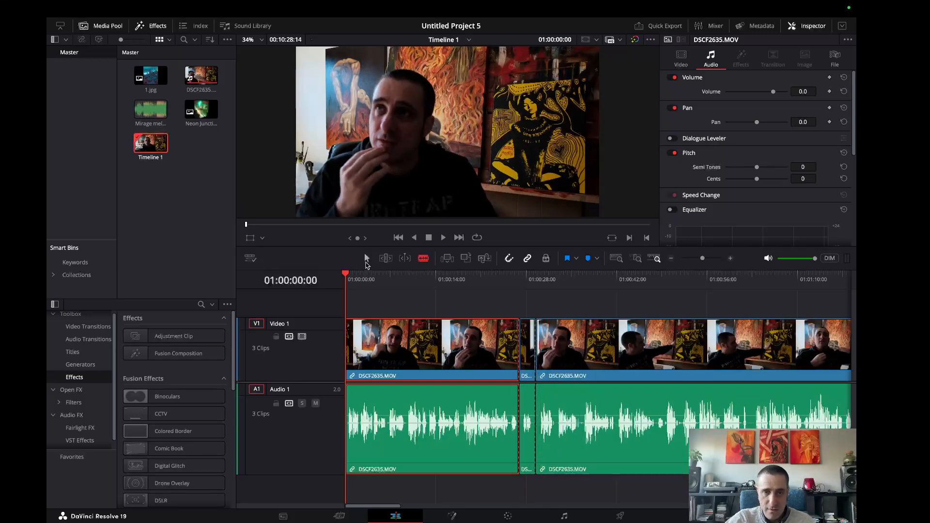
Delete the short piece between the two cuts and close the gap by moving the following clip against the first.
{"action": "left_click", "coordinate": [366, 260]}
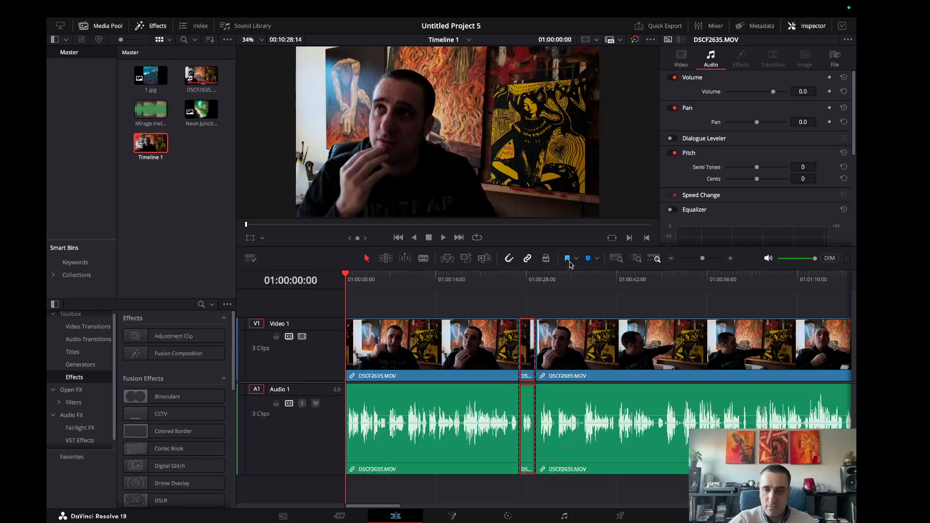
{"action": "key", "text": "BackSpace"}
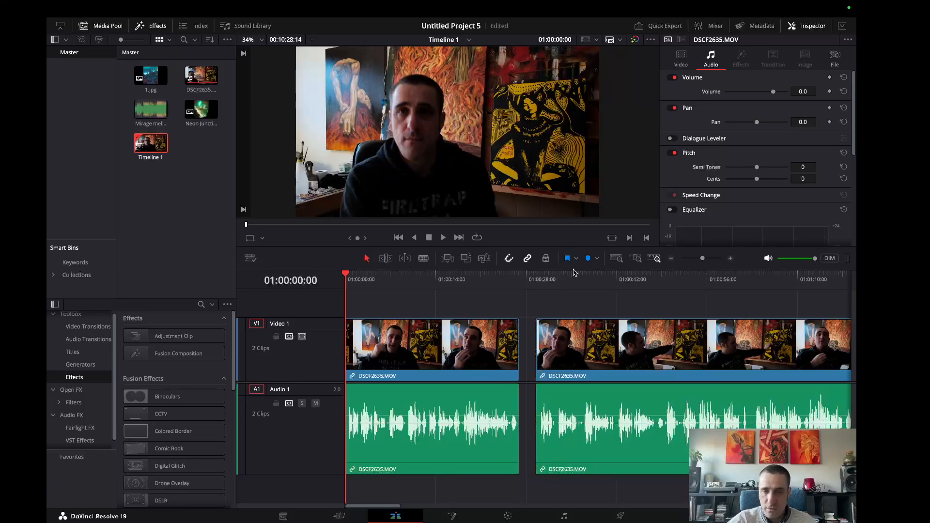
{"action": "left_click", "coordinate": [596, 345]}
{"action": "left_click_drag", "start_coordinate": [671, 339], "coordinate": [654, 344]}
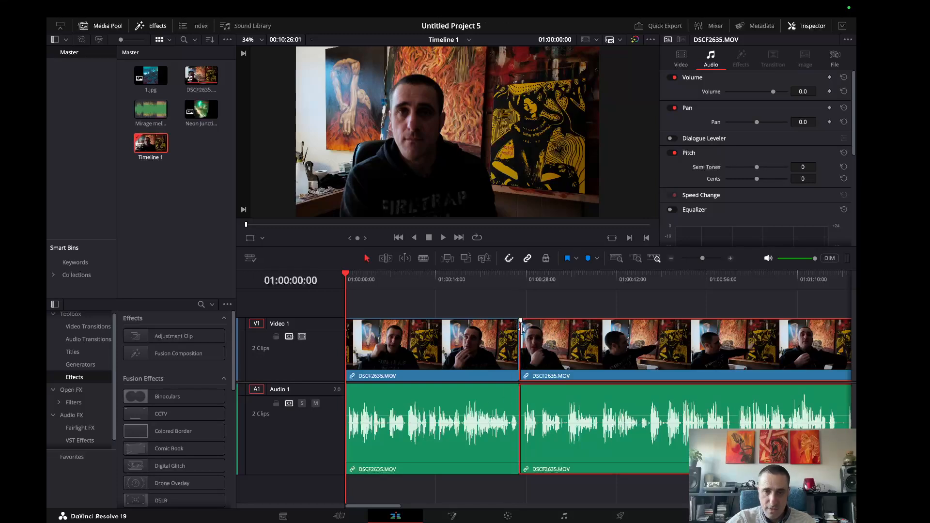
Trim about three seconds from the start of the second clip and place it against the end of the first.
{"action": "left_click_drag", "start_coordinate": [553, 335], "coordinate": [638, 335]}
{"action": "left_click", "coordinate": [652, 282]}
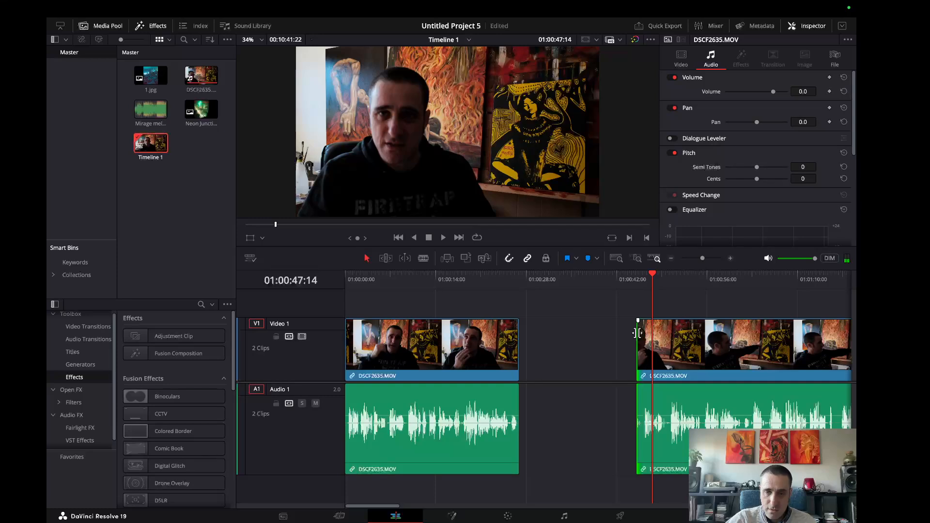
{"action": "left_click_drag", "start_coordinate": [638, 333], "coordinate": [644, 334]}
{"action": "left_click_drag", "start_coordinate": [721, 337], "coordinate": [600, 337]}
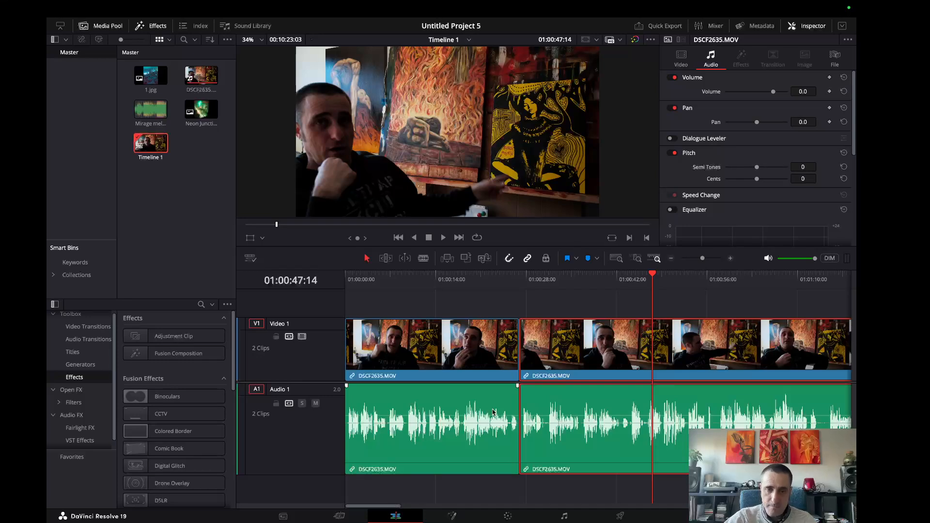
{"action": "left_click", "coordinate": [518, 308]}
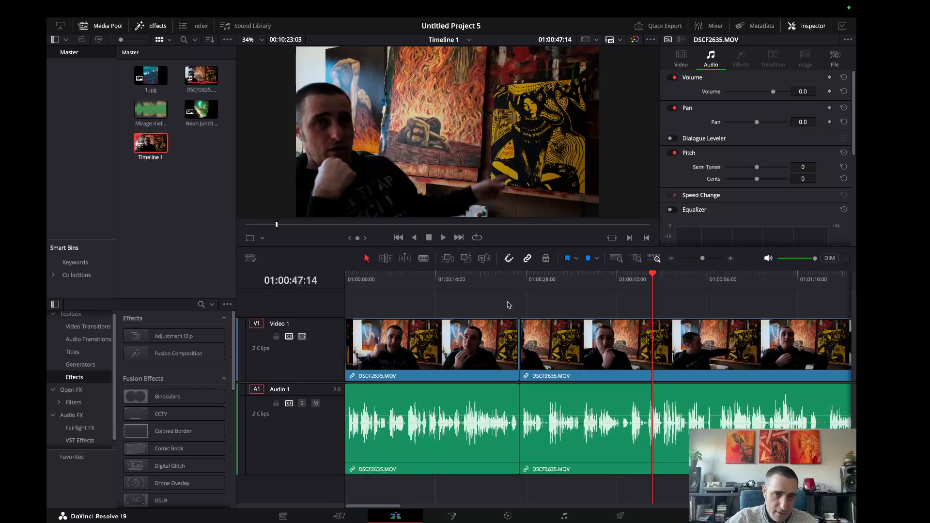
Give the first clip a short fade-in and play it from the start of the timeline.
{"action": "left_click_drag", "start_coordinate": [653, 275], "coordinate": [345, 289]}
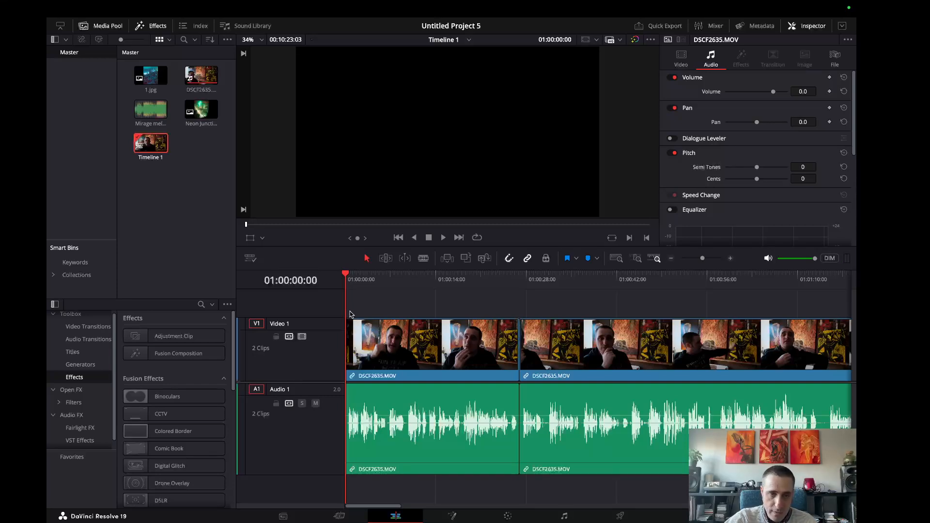
{"action": "left_click", "coordinate": [443, 238]}
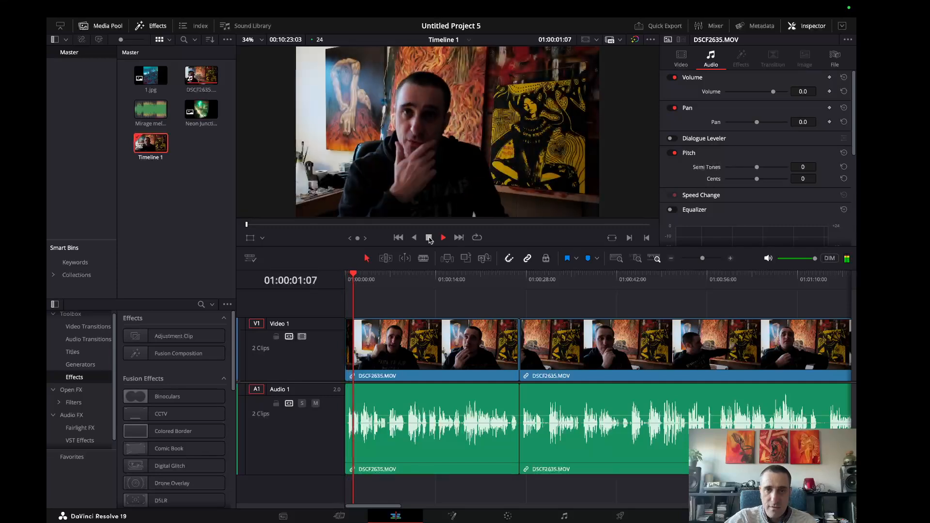
{"action": "left_click", "coordinate": [429, 238]}
Try a longer fade-in on the first clip and play the opening again.
{"action": "left_click_drag", "start_coordinate": [355, 274], "coordinate": [344, 275]}
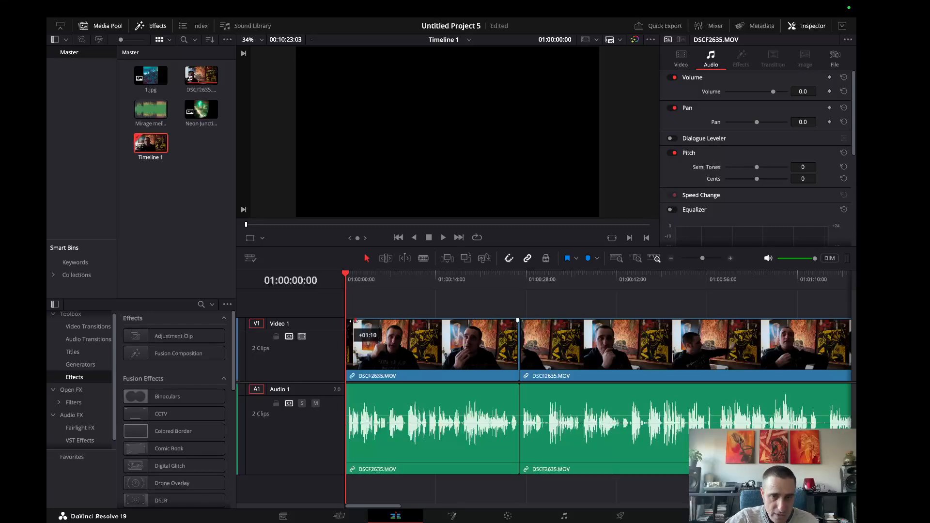
{"action": "left_click", "coordinate": [442, 238]}
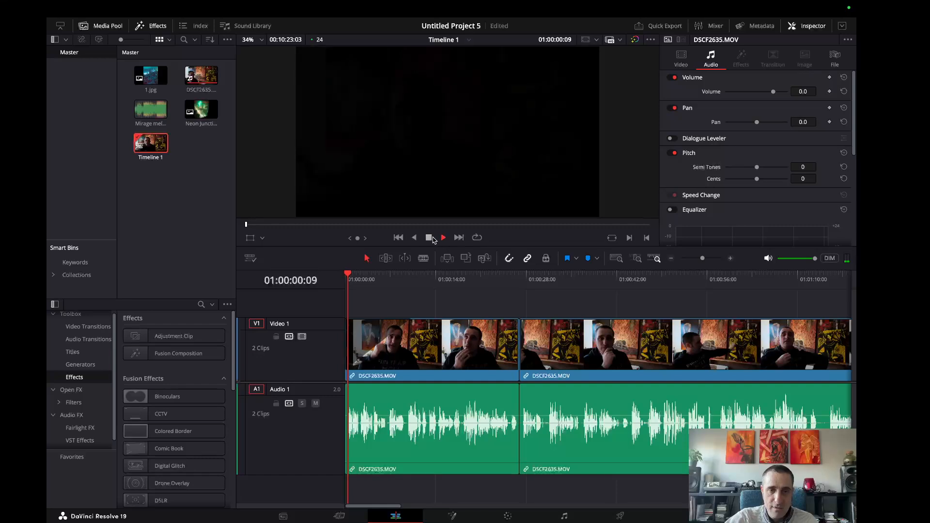
{"action": "left_click", "coordinate": [429, 239]}
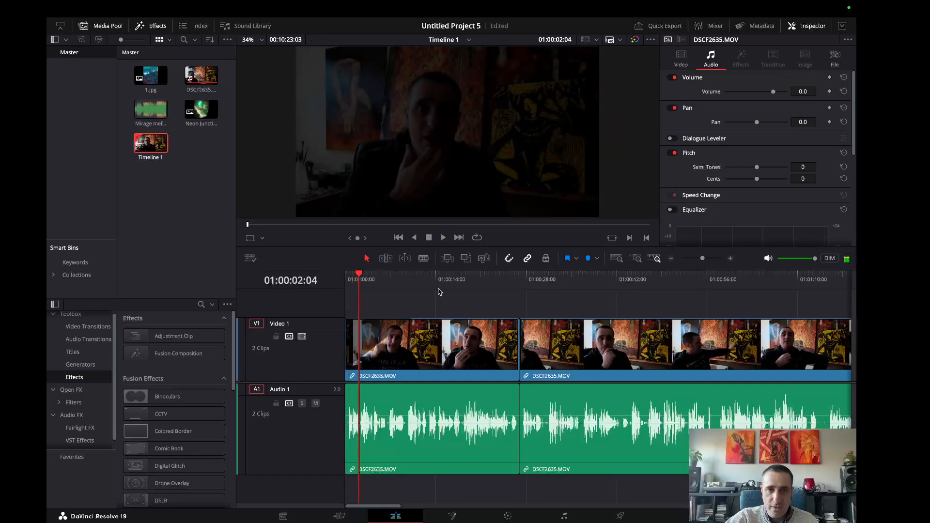
Shorten the fade-in on the first clip and play the opening from the timeline start.
{"action": "left_click_drag", "start_coordinate": [347, 321], "coordinate": [347, 320]}
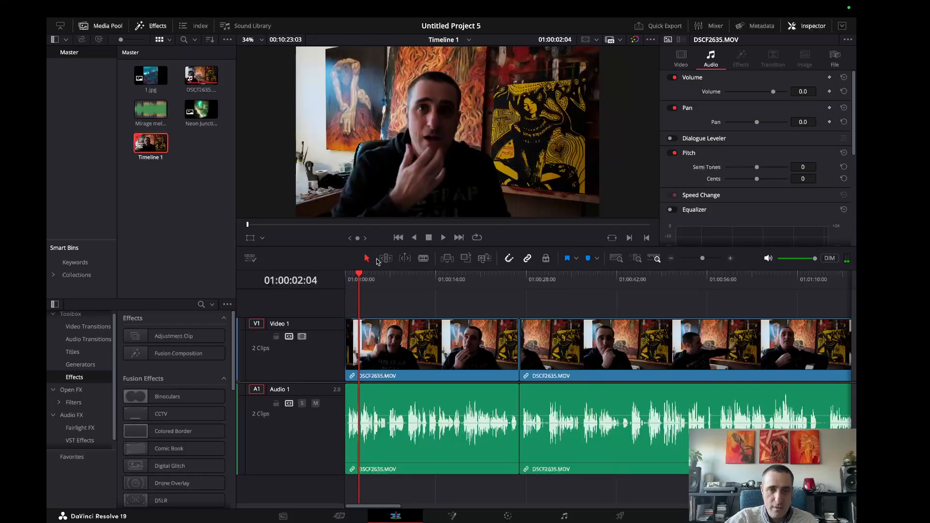
{"action": "left_click_drag", "start_coordinate": [360, 274], "coordinate": [348, 275]}
{"action": "left_click", "coordinate": [443, 237]}
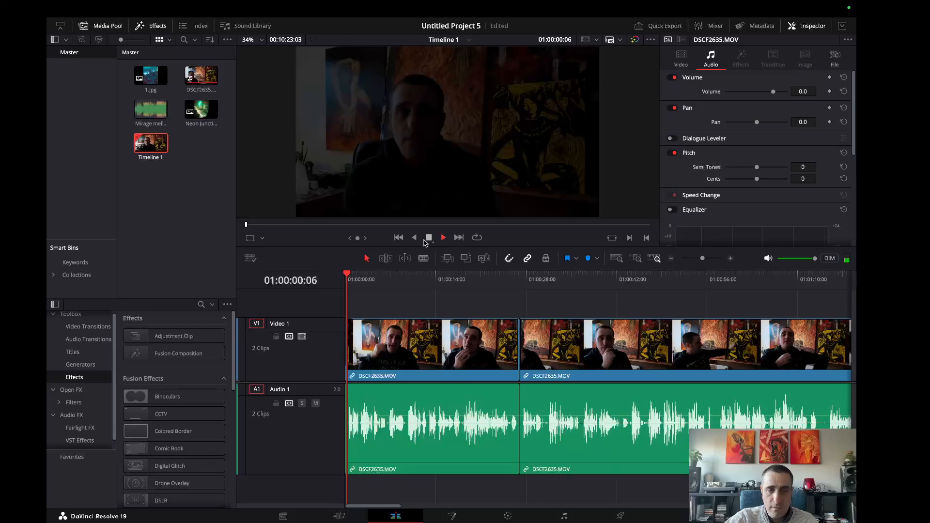
{"action": "left_click", "coordinate": [429, 238]}
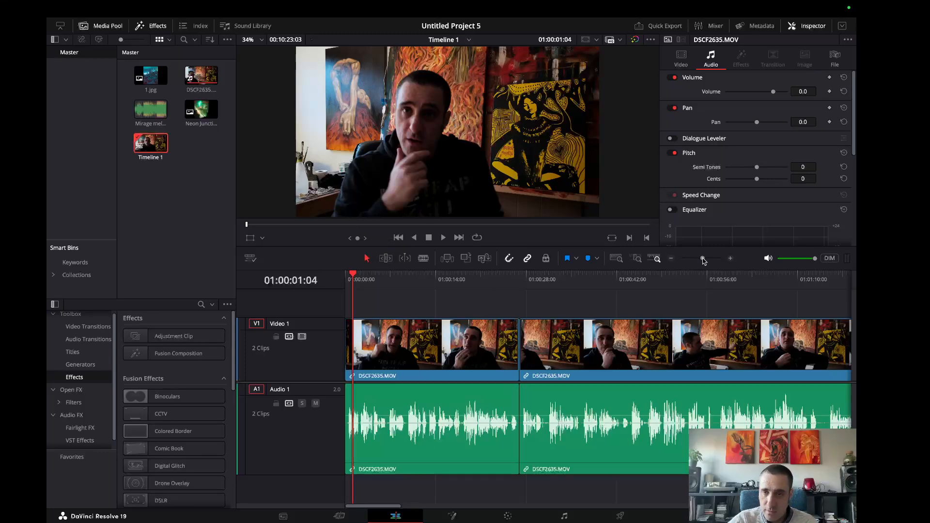
Reduce the heights of the Video 1 and Audio 1 tracks and zoom the timeline out to show the whole edit.
{"action": "left_click_drag", "start_coordinate": [703, 260], "coordinate": [695, 261]}
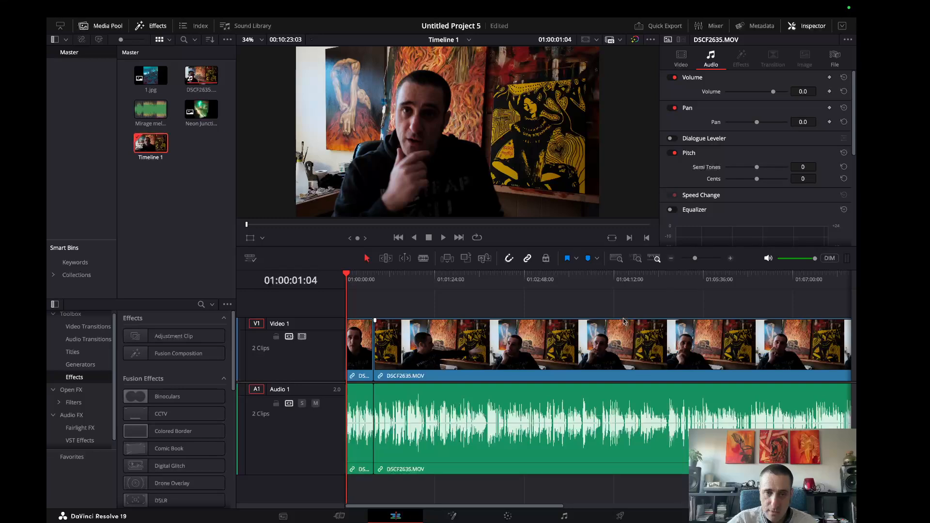
{"action": "scroll", "coordinate": [556, 352], "scroll_direction": "down", "scroll_amount": 3}
{"action": "scroll", "coordinate": [542, 419], "scroll_direction": "down", "scroll_amount": 4}
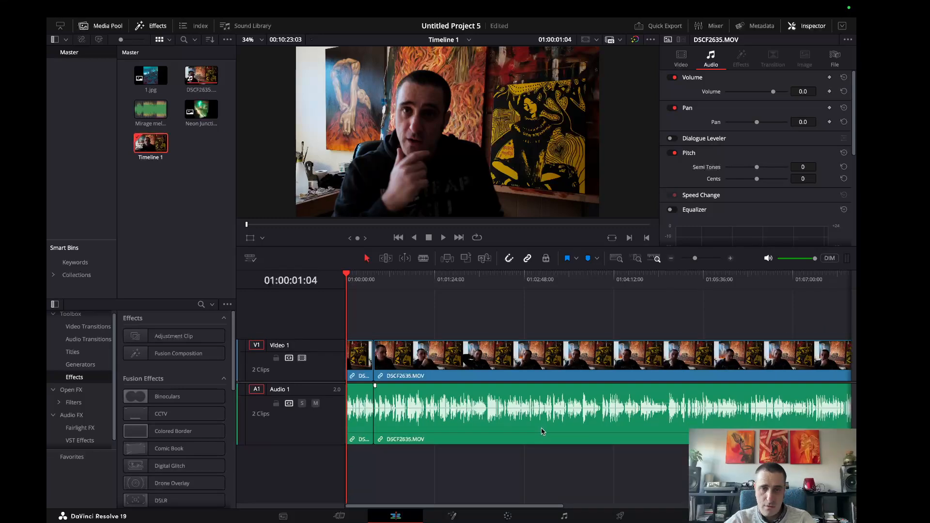
{"action": "scroll", "coordinate": [542, 431], "scroll_direction": "down", "scroll_amount": 2}
{"action": "left_click_drag", "start_coordinate": [695, 260], "coordinate": [692, 260]}
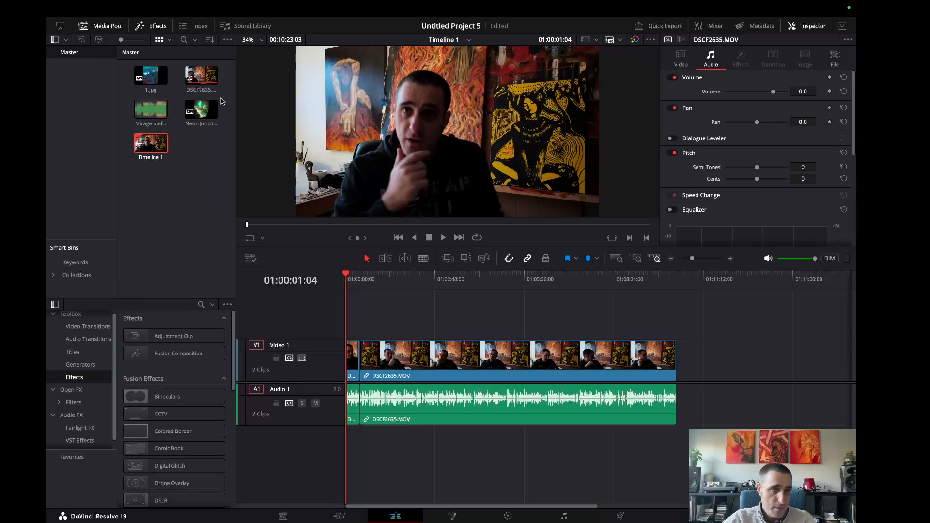
Add 1.jpg to Video 1 directly after the last DSCF2635.MOV clip and select it.
{"action": "left_click_drag", "start_coordinate": [151, 75], "coordinate": [691, 368]}
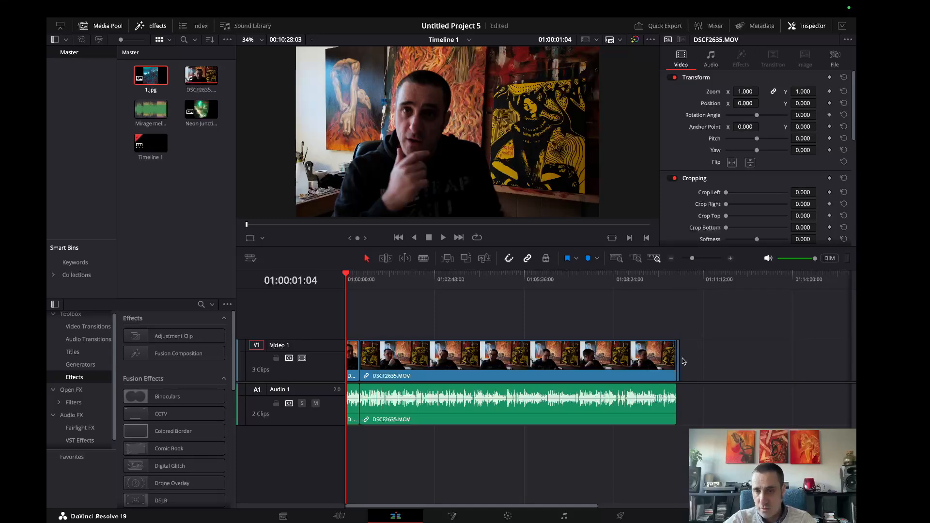
{"action": "left_click", "coordinate": [678, 360]}
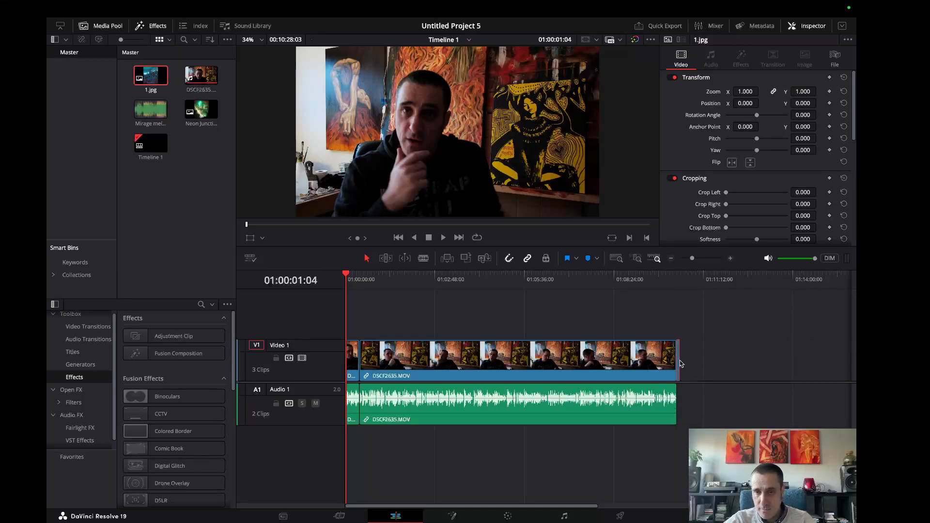
Extend the end of 1.jpg to the 01:10:44:00 mark.
{"action": "left_click_drag", "start_coordinate": [691, 258], "coordinate": [694, 258]}
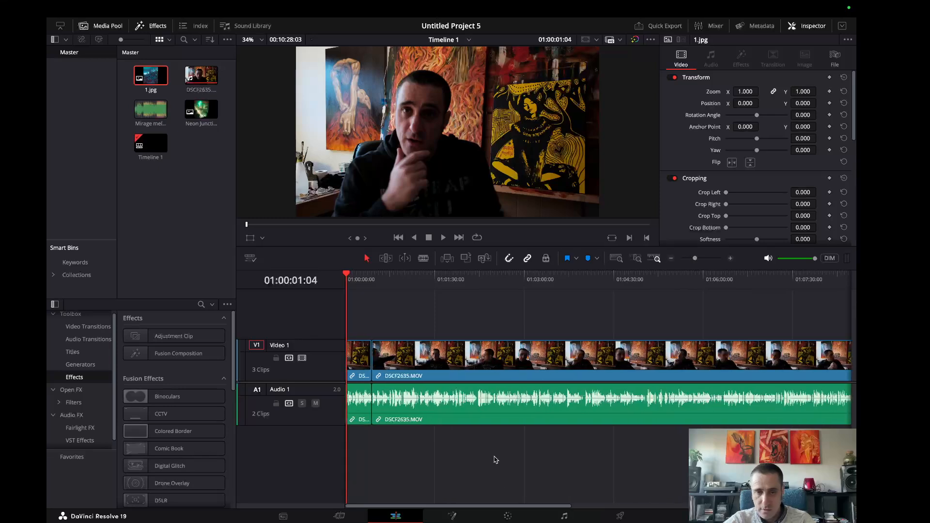
{"action": "left_click_drag", "start_coordinate": [507, 506], "coordinate": [687, 498]}
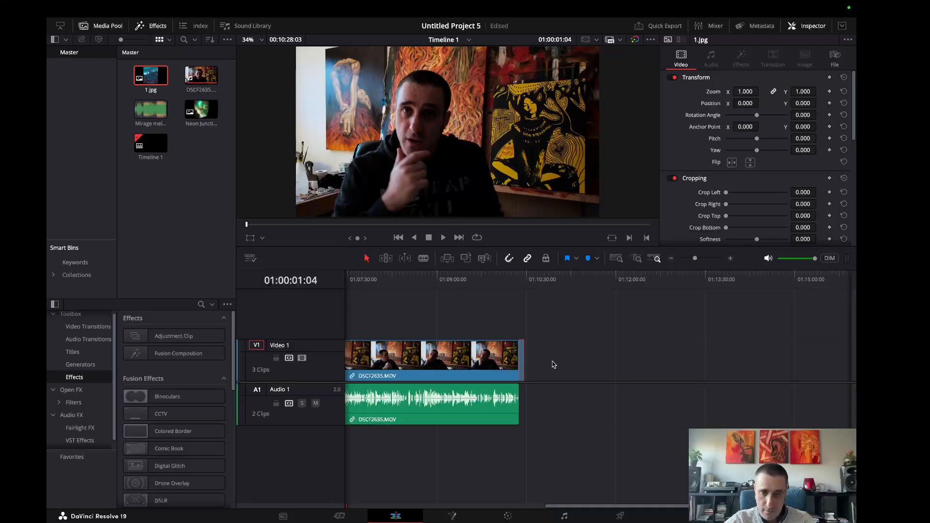
{"action": "scroll", "coordinate": [553, 364], "scroll_direction": "up", "scroll_amount": 3}
{"action": "left_click_drag", "start_coordinate": [695, 262], "coordinate": [698, 262]}
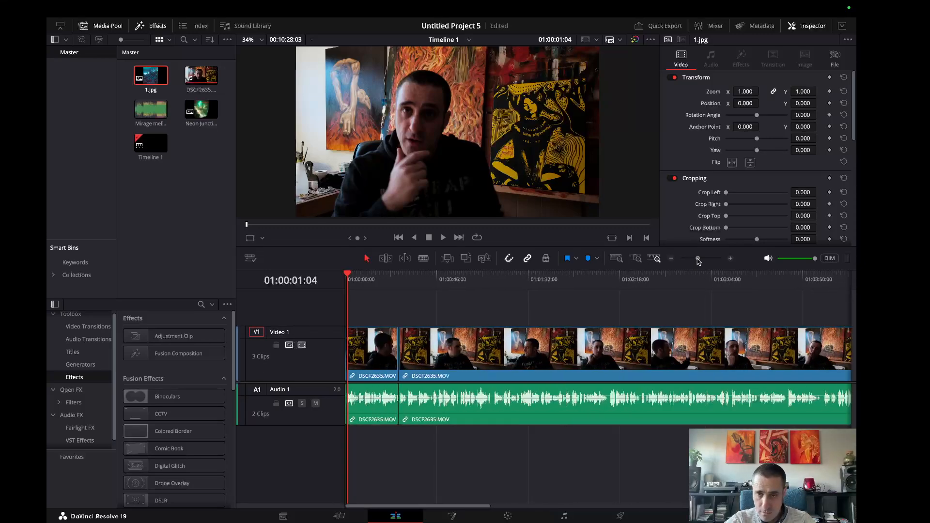
{"action": "left_click_drag", "start_coordinate": [420, 512], "coordinate": [763, 512]}
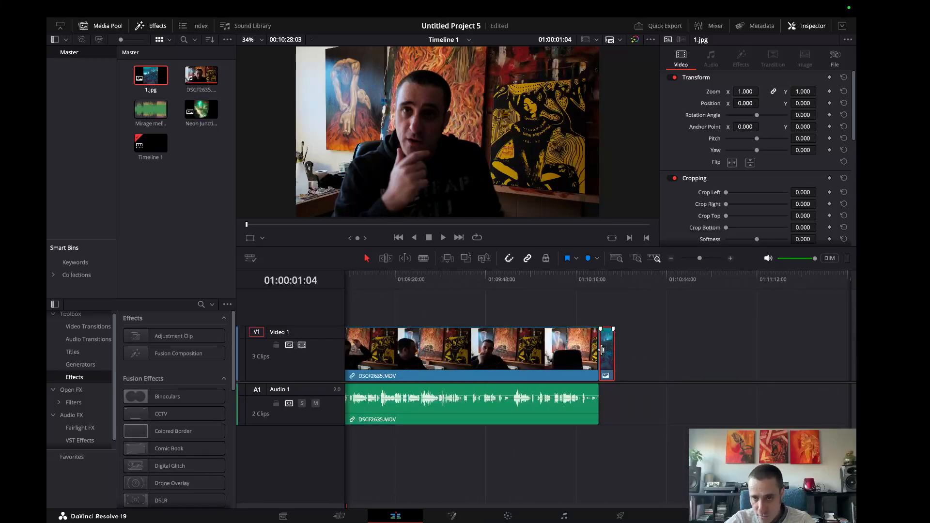
{"action": "left_click_drag", "start_coordinate": [612, 349], "coordinate": [666, 349]}
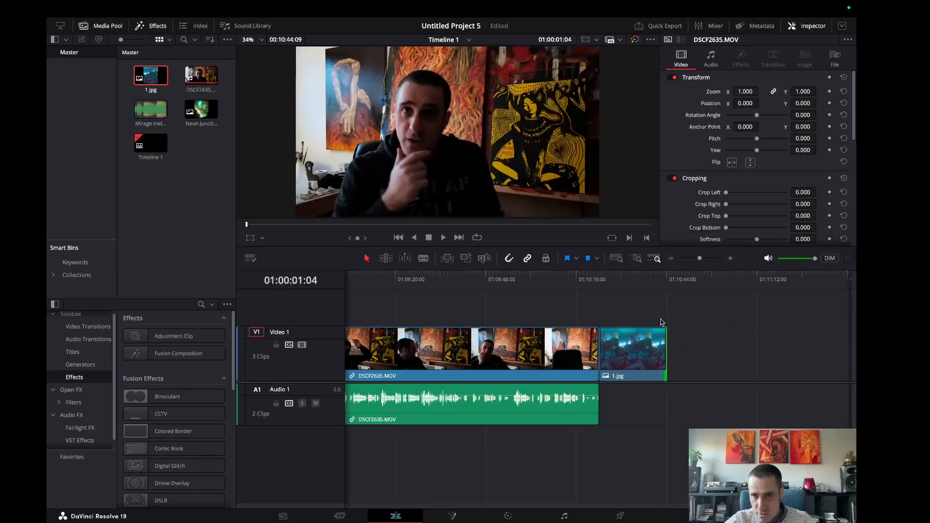
Preview the still image by bringing the playhead to the start of 1.jpg at 01:10:23:03.
{"action": "left_click", "coordinate": [600, 279]}
{"action": "left_click", "coordinate": [610, 277]}
{"action": "mouse_move", "coordinate": [612, 278]}
{"action": "left_mouse_down"}
{"action": "mouse_move", "coordinate": [667, 279]}
{"action": "mouse_move", "coordinate": [600, 280]}
{"action": "left_mouse_up"}
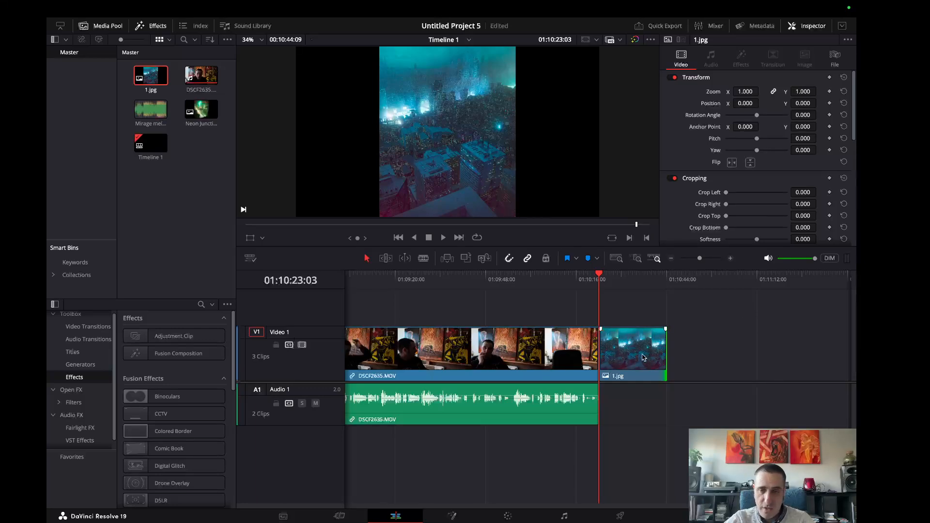
Move 1.jpg onto a new track above Video 1, starting at about 01:09:28:00, over the end of the talking clip.
{"action": "left_click_drag", "start_coordinate": [641, 356], "coordinate": [461, 319]}
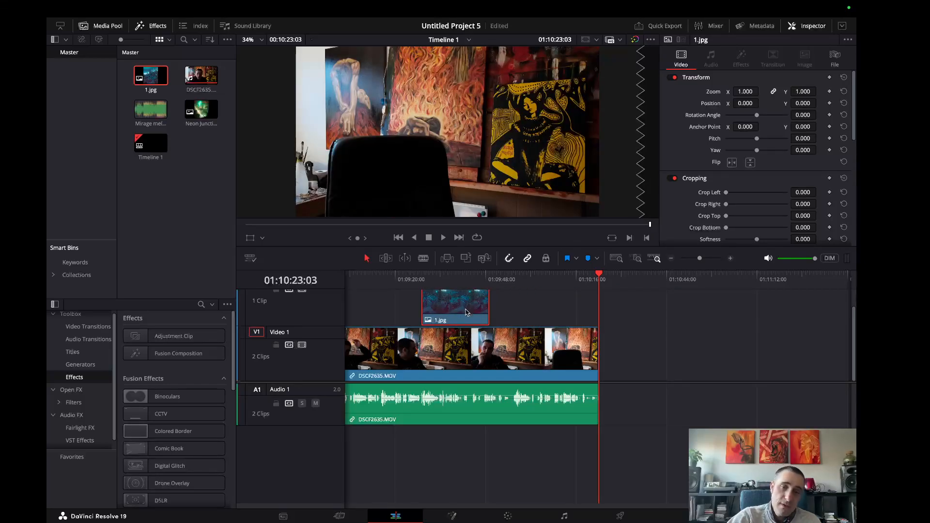
{"action": "left_click_drag", "start_coordinate": [570, 275], "coordinate": [597, 298]}
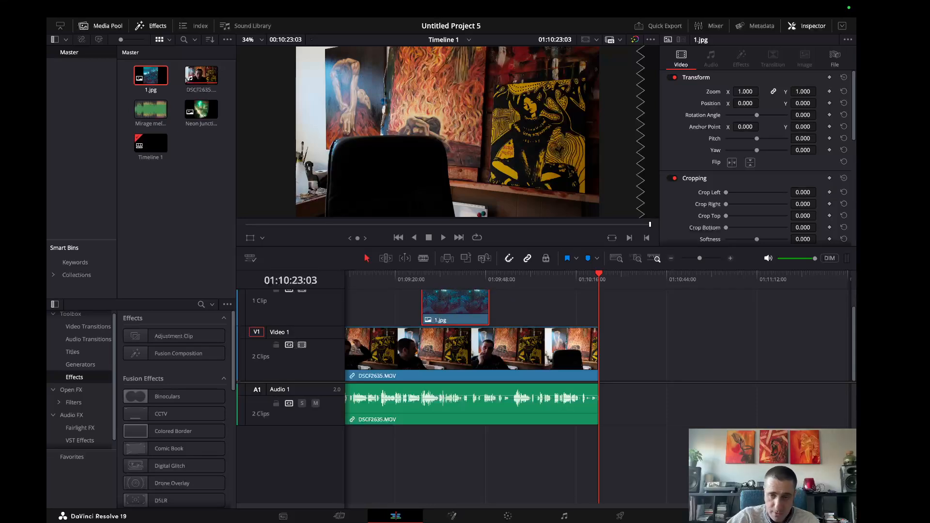
Return 1.jpg to the end of the footage on Video 1 and extend its end to about 01:11:16:00.
{"action": "left_click_drag", "start_coordinate": [477, 312], "coordinate": [768, 344]}
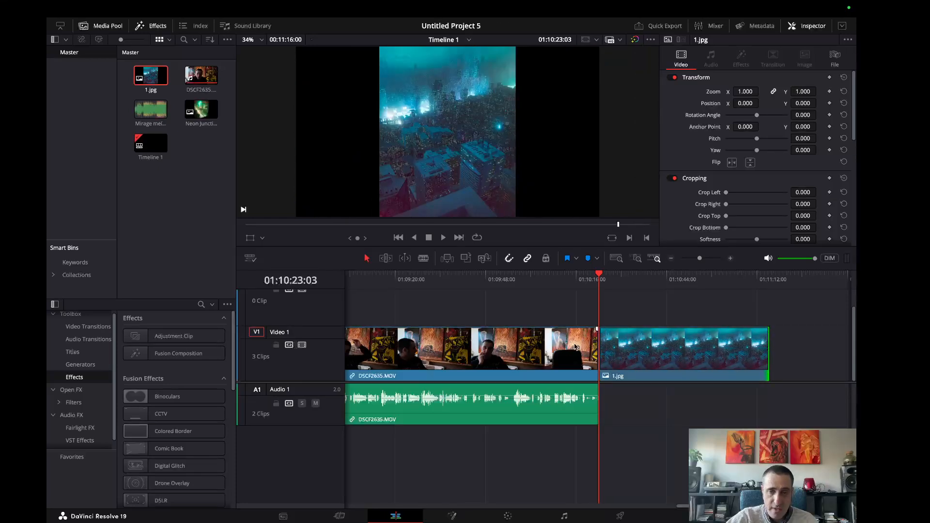
{"action": "left_click_drag", "start_coordinate": [601, 275], "coordinate": [558, 290]}
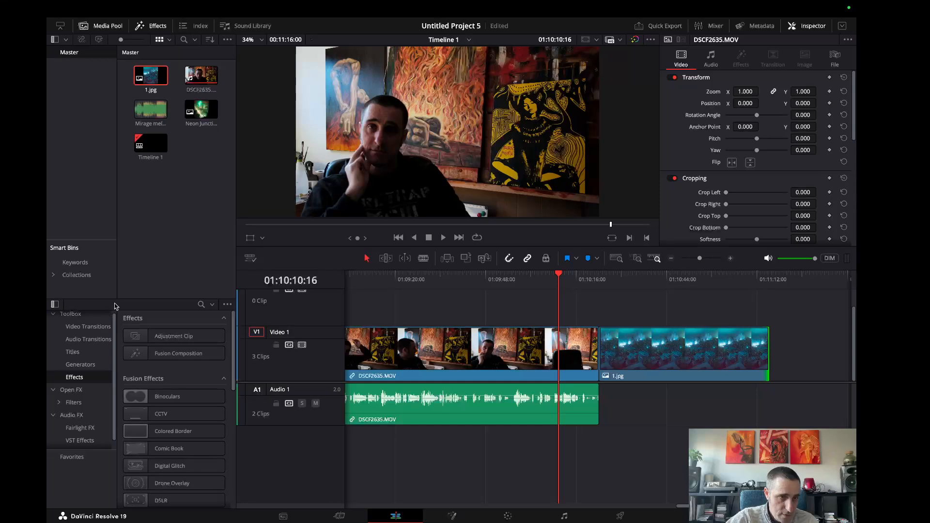
Enlarge the effects library and show its video transitions.
{"action": "left_click_drag", "start_coordinate": [117, 298], "coordinate": [121, 240]}
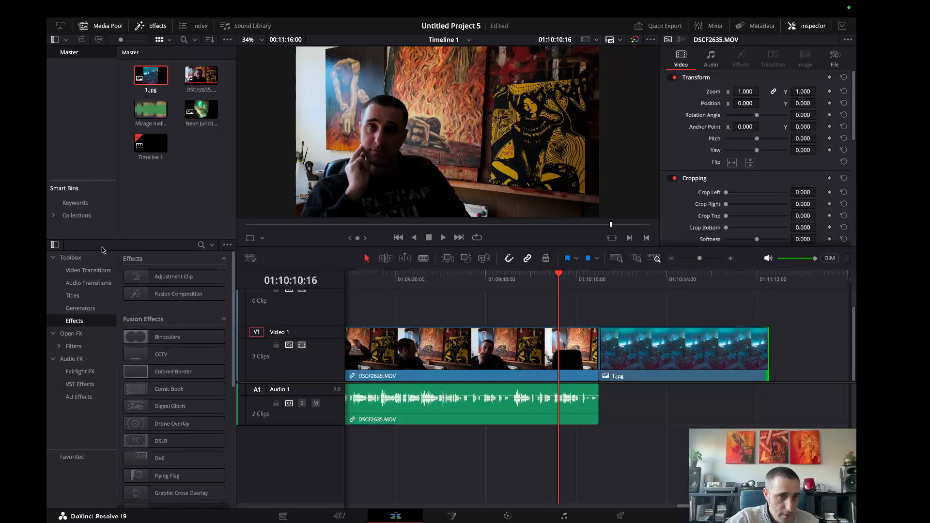
{"action": "left_click", "coordinate": [84, 271]}
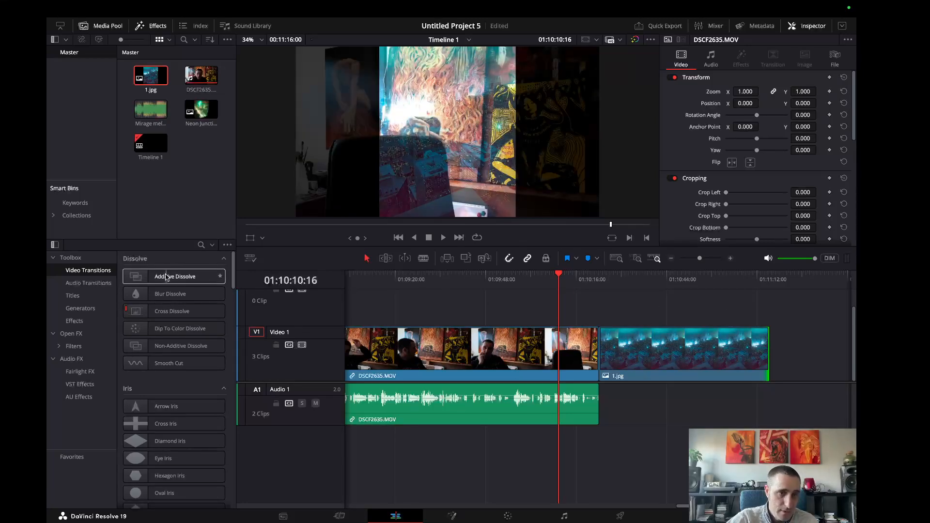
Try to apply an Additive Dissolve at the cut between the talking clip and 1.jpg, and move the playhead to 01:10:19:09.
{"action": "left_click_drag", "start_coordinate": [166, 277], "coordinate": [633, 338]}
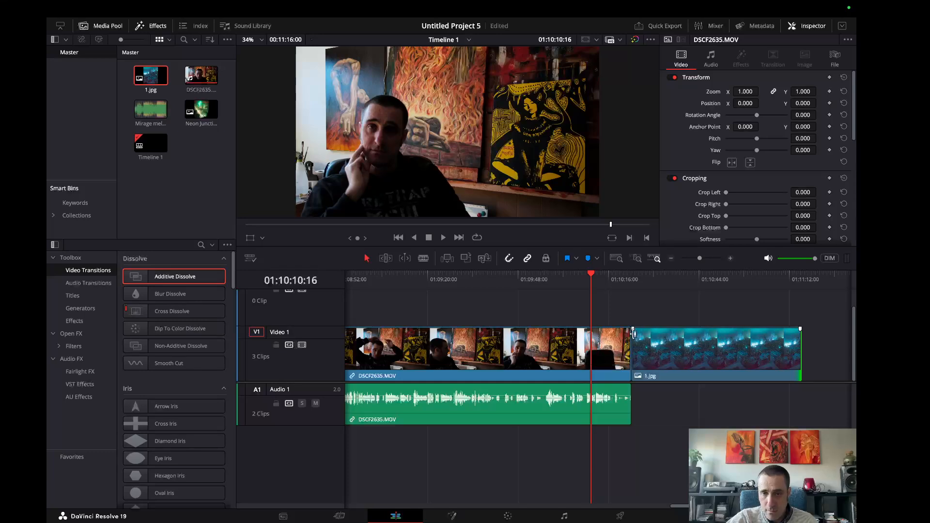
{"action": "left_click_drag", "start_coordinate": [173, 278], "coordinate": [635, 335]}
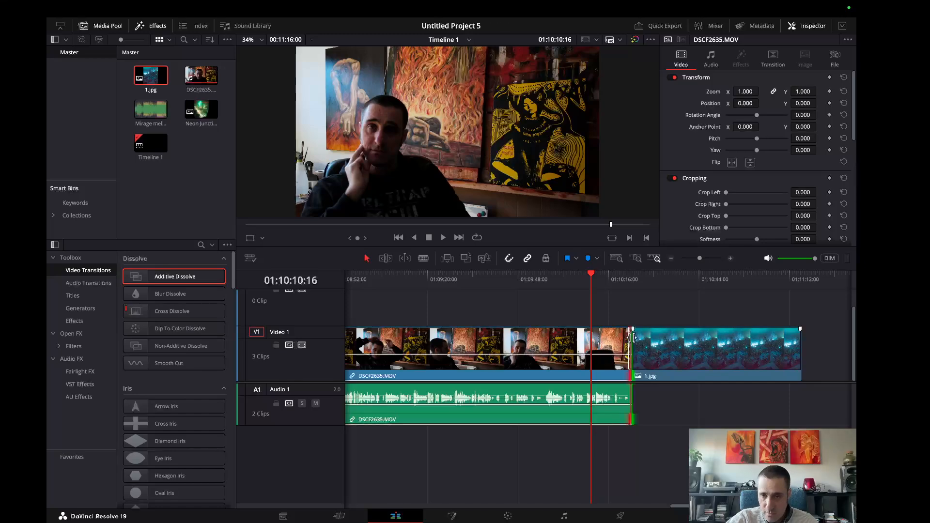
{"action": "left_click", "coordinate": [630, 339]}
{"action": "left_click", "coordinate": [587, 275]}
{"action": "left_click_drag", "start_coordinate": [588, 275], "coordinate": [619, 275]}
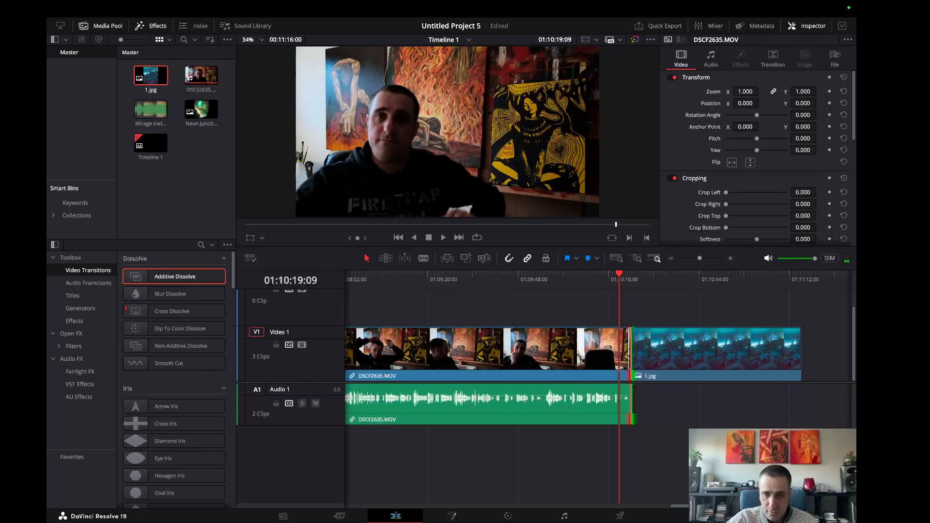
Try to place an Additive Dissolve at the cut between the first two DSCF2635.MOV clips and to delete the edit point there.
{"action": "left_click_drag", "start_coordinate": [705, 506], "coordinate": [316, 512]}
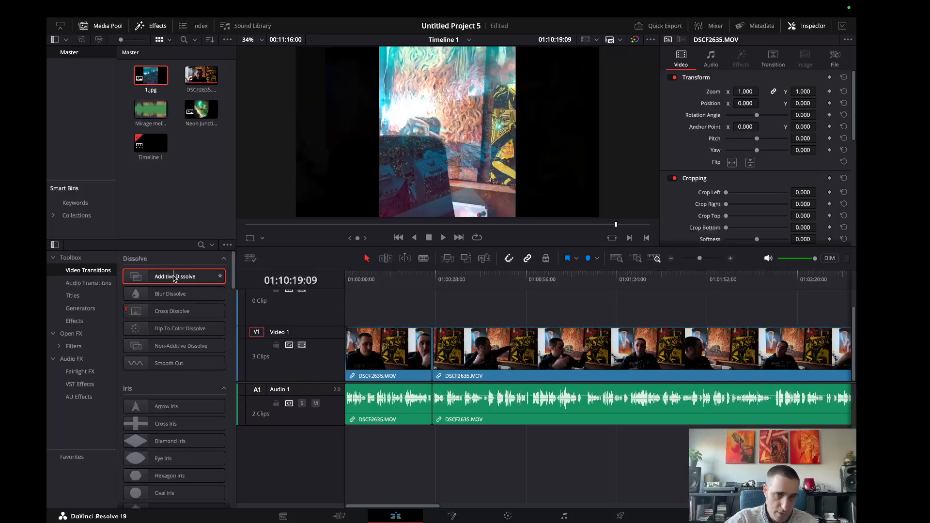
{"action": "left_click_drag", "start_coordinate": [174, 278], "coordinate": [440, 334]}
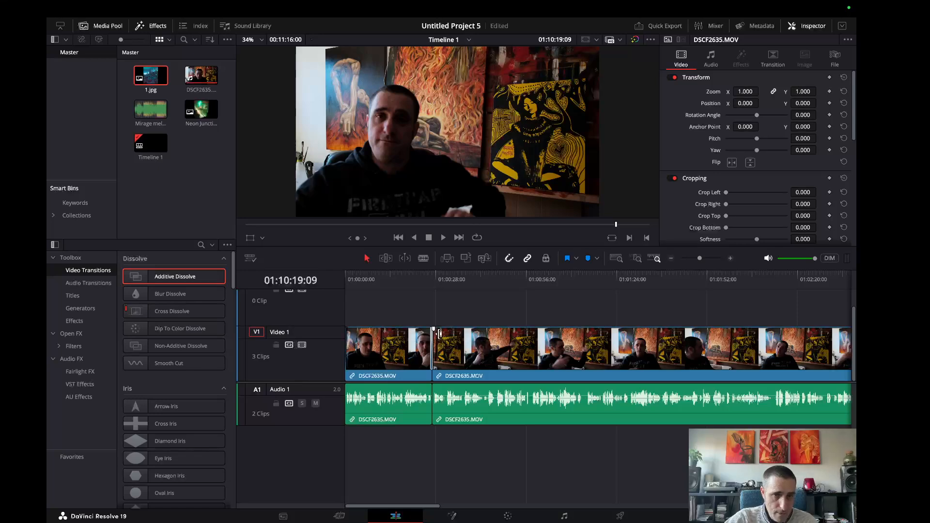
{"action": "left_click", "coordinate": [433, 342]}
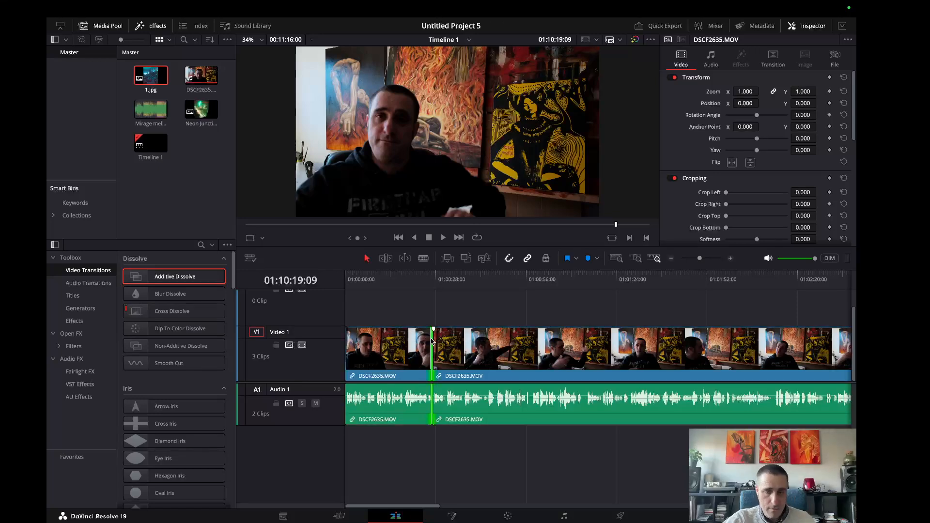
{"action": "key", "text": "Delete"}
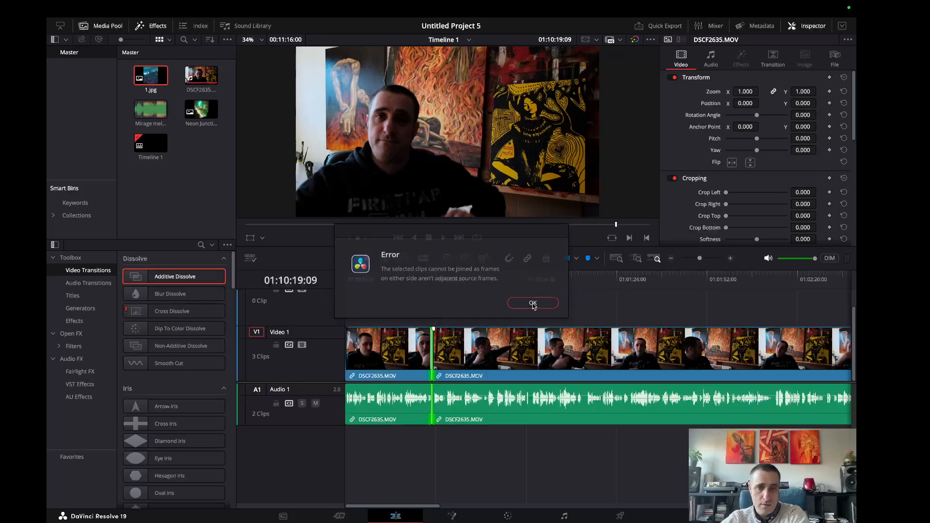
{"action": "left_click", "coordinate": [531, 301]}
{"action": "left_click", "coordinate": [433, 350]}
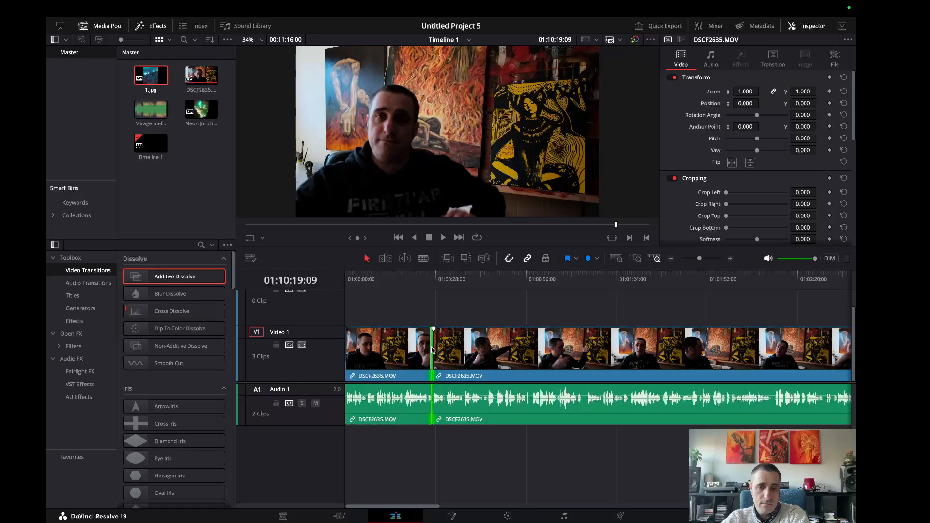
{"action": "key", "text": "Delete"}
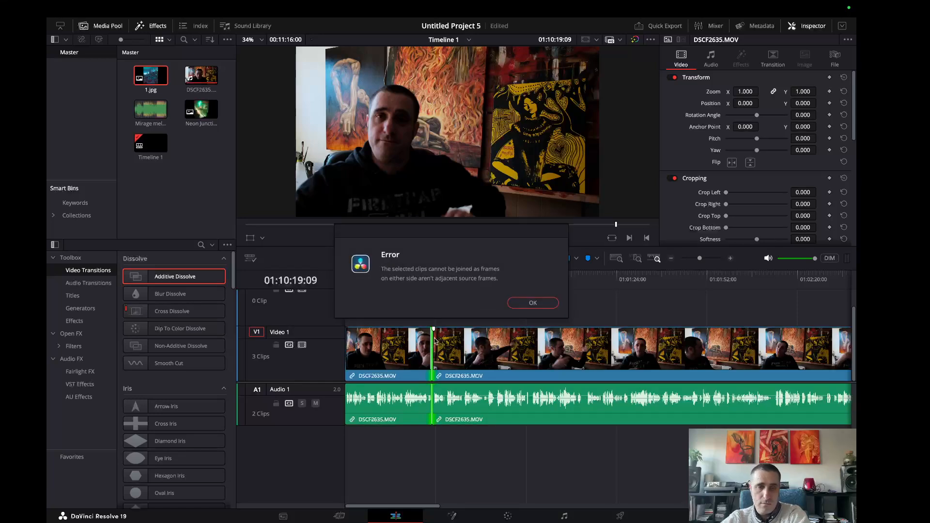
{"action": "left_click", "coordinate": [526, 299]}
Try to apply a Cross Dissolve to the start of the second DSCF2635.MOV clip.
{"action": "left_click_drag", "start_coordinate": [440, 335], "coordinate": [460, 339]}
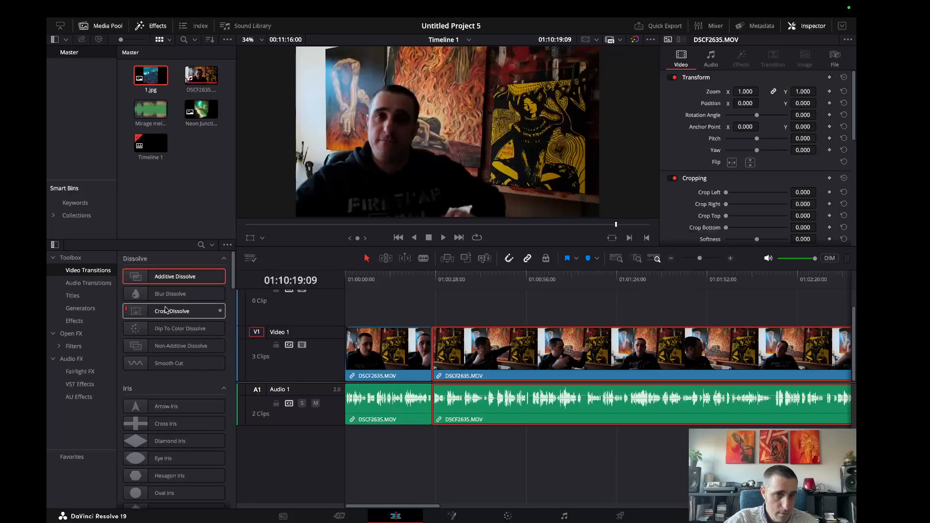
{"action": "left_click_drag", "start_coordinate": [166, 310], "coordinate": [467, 349]}
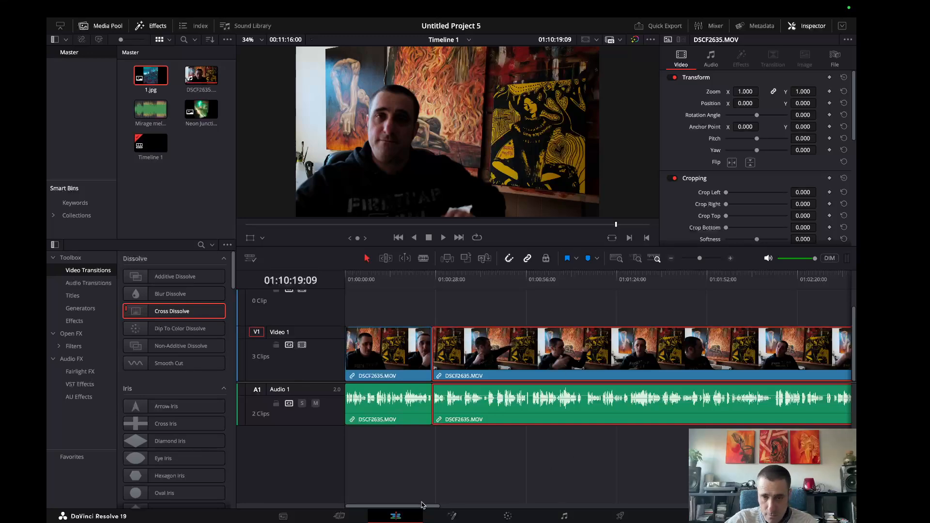
Close the gap before 1.jpg by moving it against the end of the talking clip on Video 1.
{"action": "left_click_drag", "start_coordinate": [421, 504], "coordinate": [787, 505]}
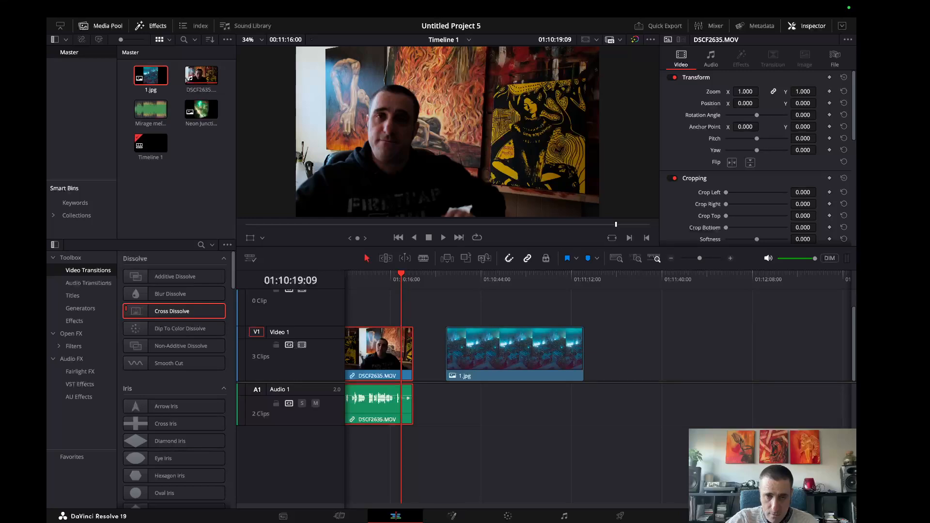
{"action": "left_click", "coordinate": [508, 348]}
{"action": "left_click_drag", "start_coordinate": [529, 344], "coordinate": [494, 349]}
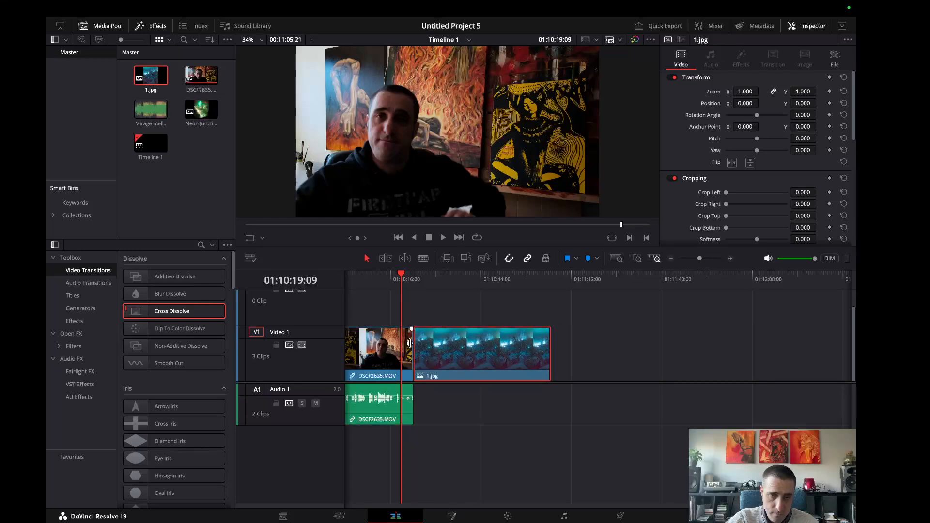
Trim the end of the last DSCF2635.MOV clip back to 01:10:19:09 and move 1.jpg against its new end.
{"action": "left_click_drag", "start_coordinate": [409, 343], "coordinate": [401, 341]}
{"action": "left_click_drag", "start_coordinate": [402, 277], "coordinate": [390, 277]}
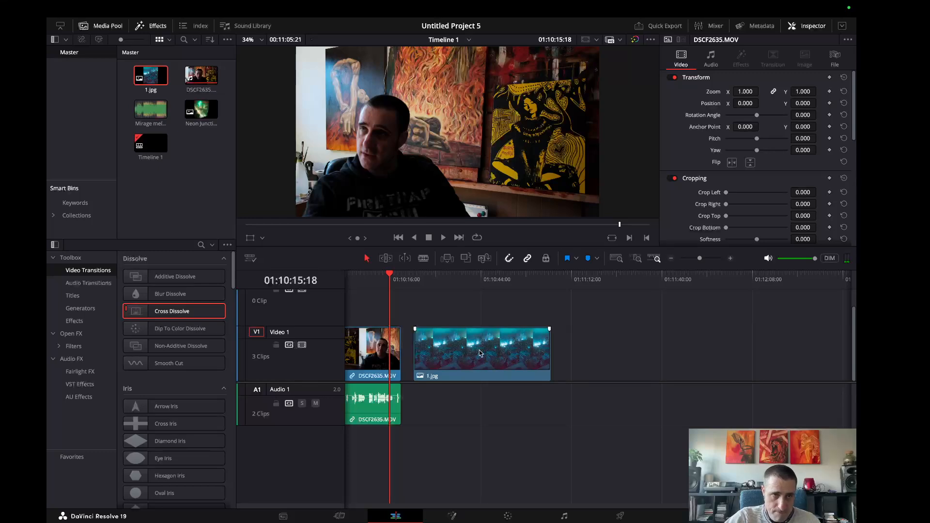
{"action": "left_click_drag", "start_coordinate": [486, 352], "coordinate": [473, 352]}
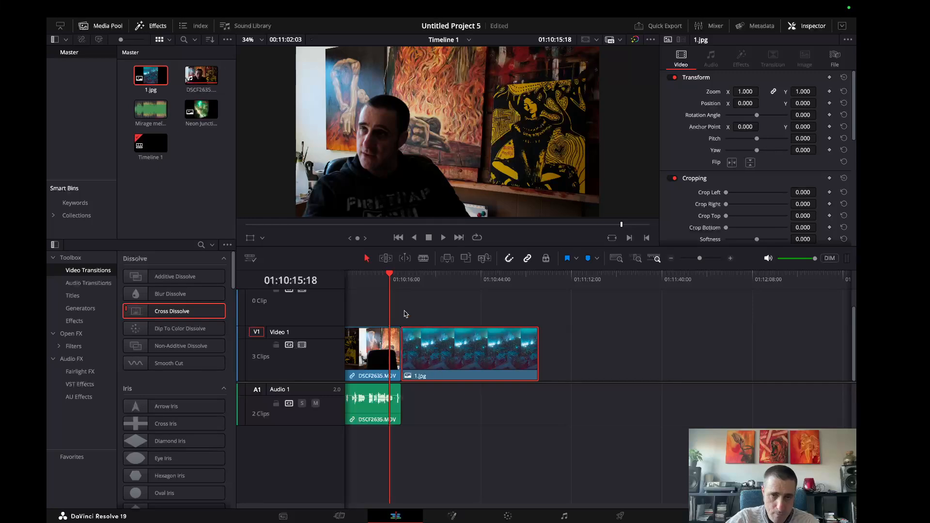
Apply a Cross Dissolve at the cut between the talking clip and 1.jpg, at 01:10:19:09.
{"action": "left_click", "coordinate": [406, 314]}
{"action": "left_click", "coordinate": [401, 277]}
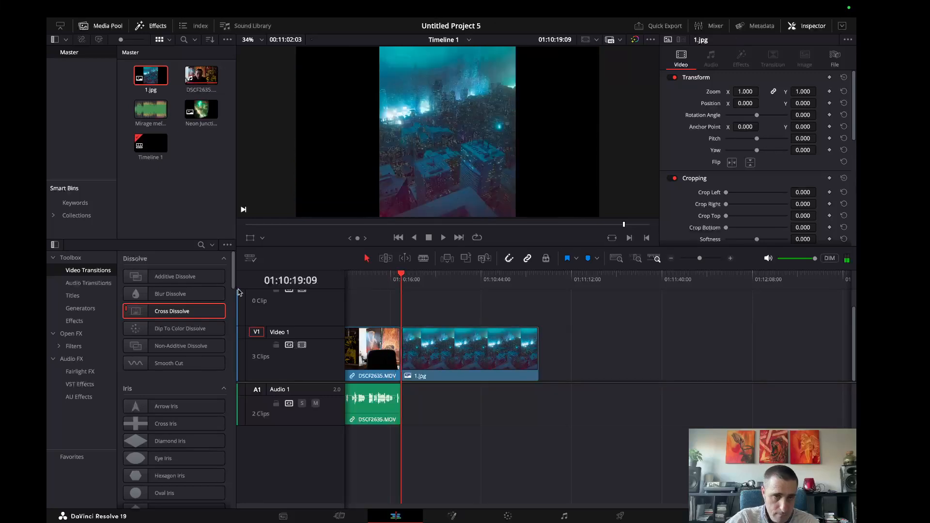
{"action": "left_click_drag", "start_coordinate": [216, 312], "coordinate": [407, 349]}
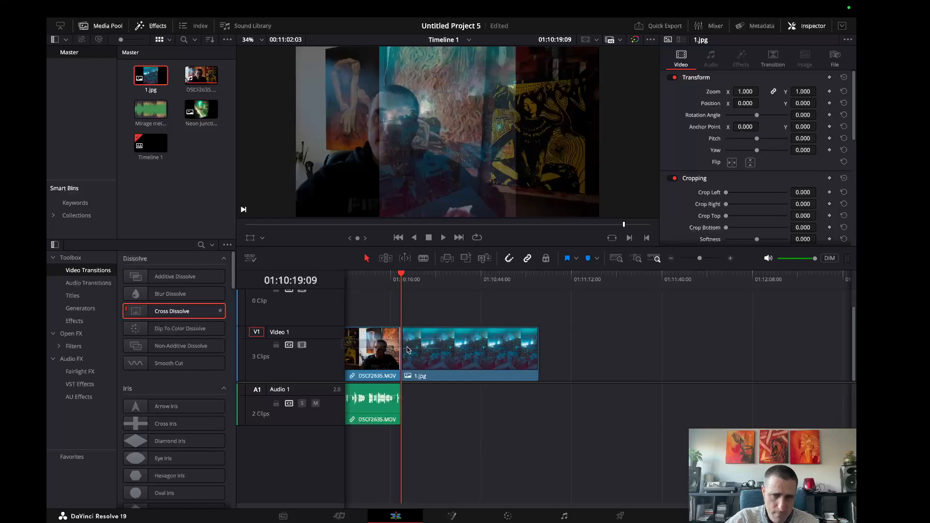
Preview the Cross Dissolve by playing across the cut and scrubbing the playhead through the transition.
{"action": "left_click", "coordinate": [443, 237]}
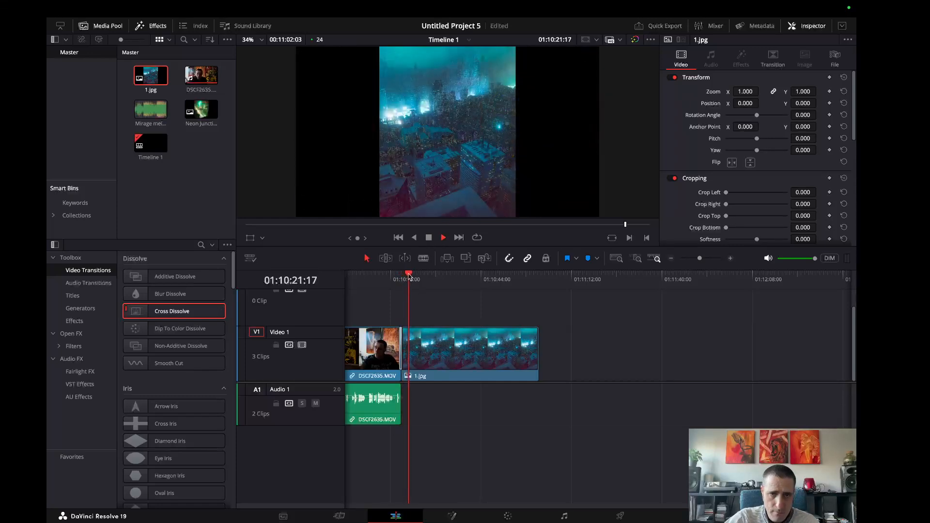
{"action": "left_click_drag", "start_coordinate": [409, 276], "coordinate": [400, 280]}
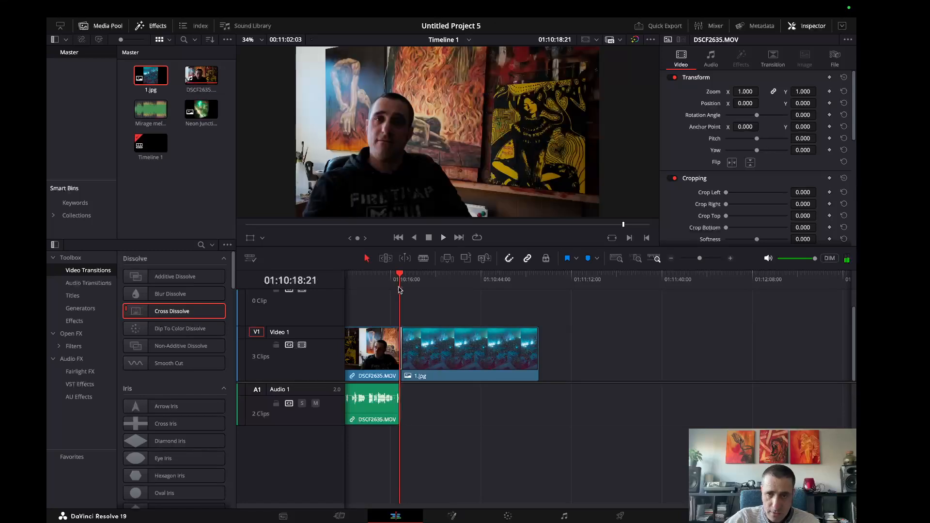
{"action": "key", "text": "space"}
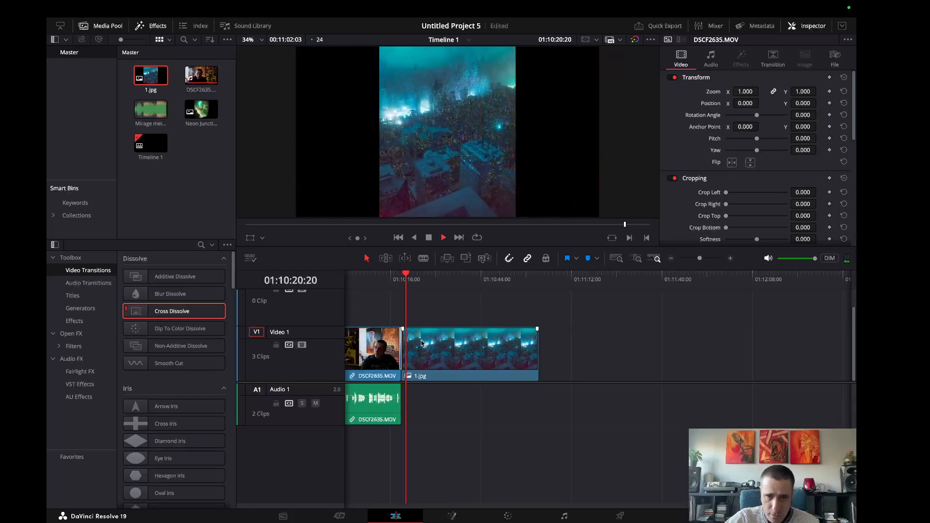
{"action": "left_click", "coordinate": [425, 237]}
{"action": "left_click_drag", "start_coordinate": [700, 260], "coordinate": [710, 260]}
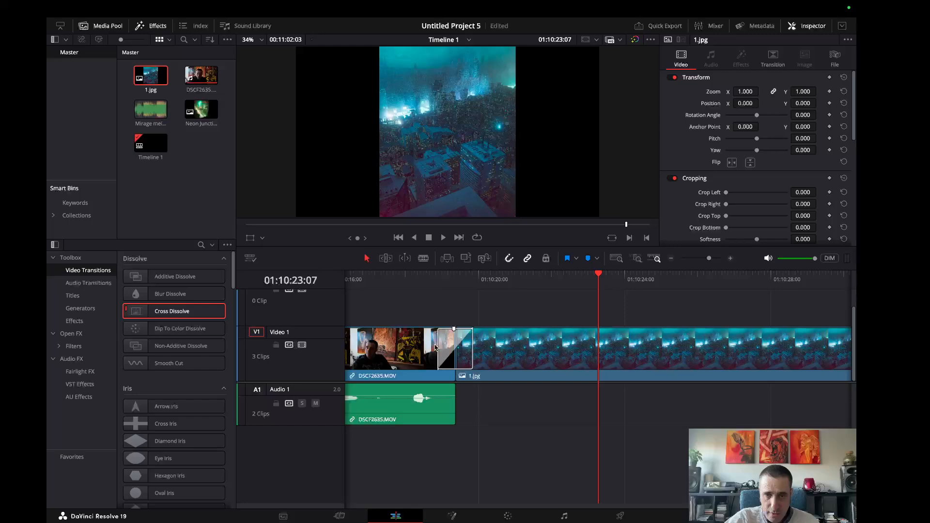
{"action": "left_click_drag", "start_coordinate": [599, 276], "coordinate": [467, 303]}
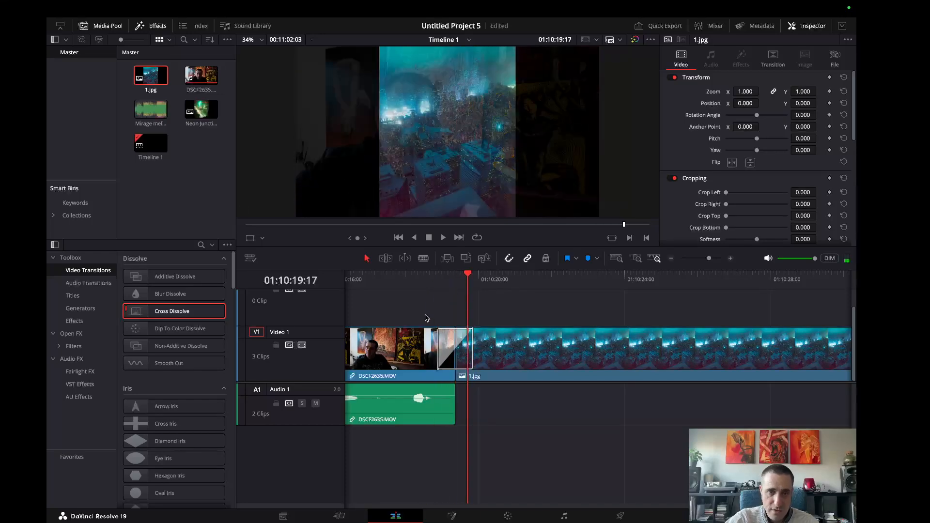
Lengthen the Cross Dissolve between the talking clip and 1.jpg to 2.3 seconds, and delete it after checking.
{"action": "left_click", "coordinate": [445, 345]}
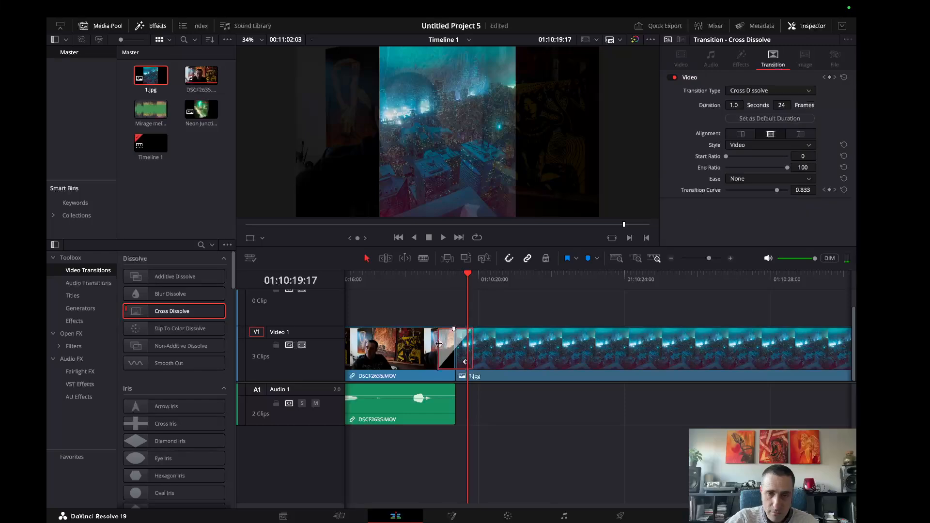
{"action": "left_click_drag", "start_coordinate": [438, 344], "coordinate": [415, 345]}
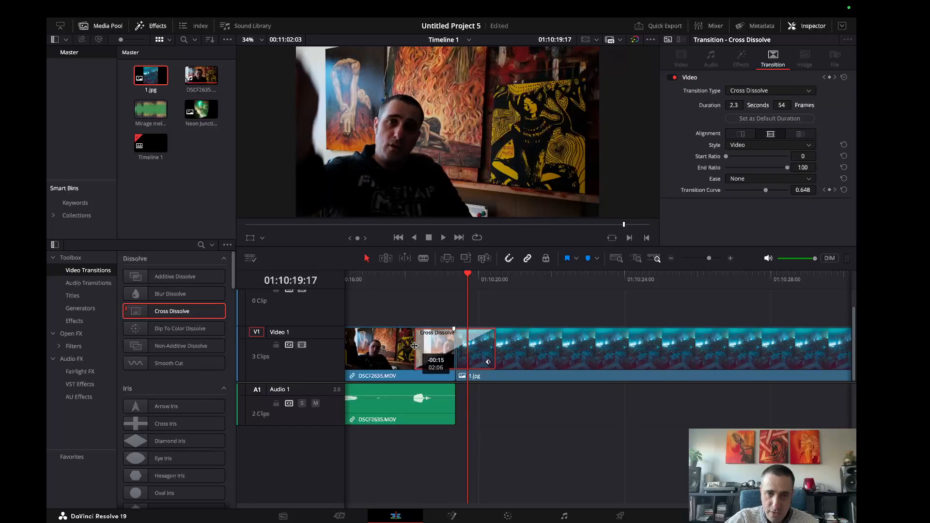
{"action": "left_click_drag", "start_coordinate": [468, 278], "coordinate": [531, 306]}
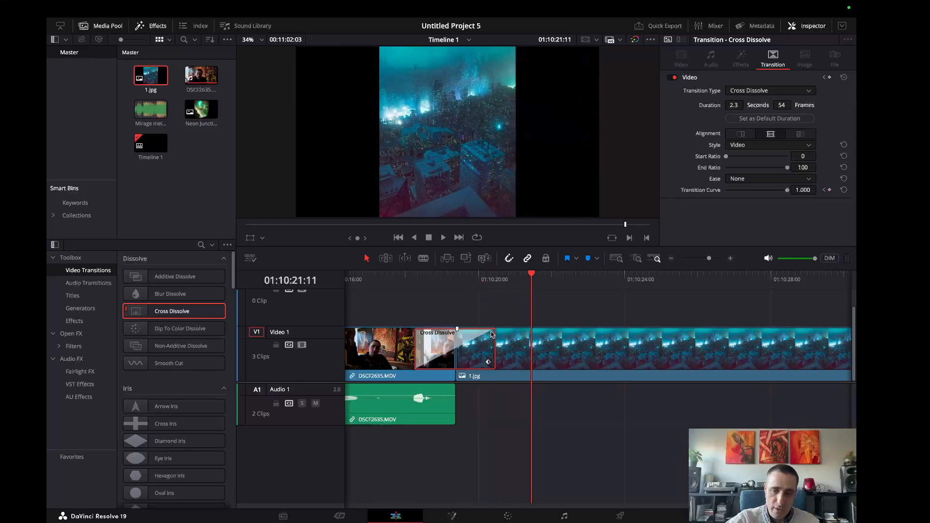
{"action": "key", "text": "Delete"}
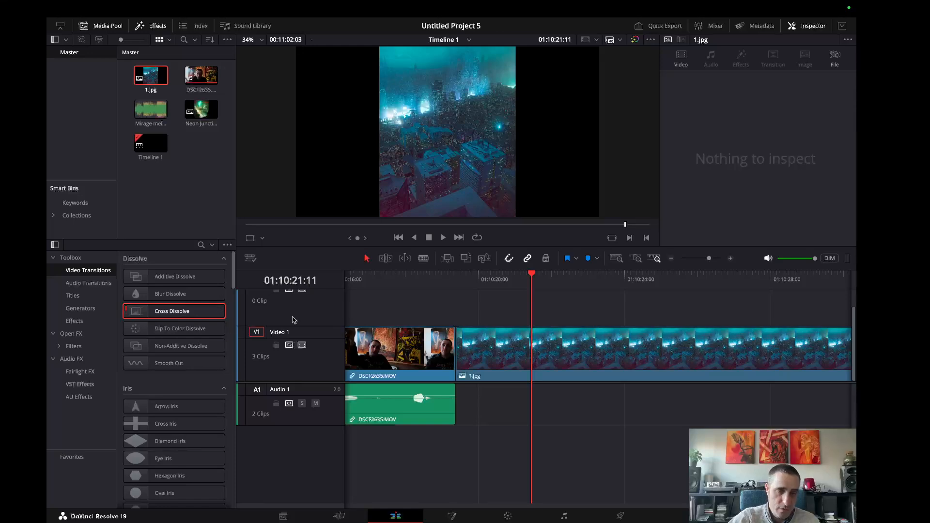
Add a Text title on a new track above Video 1, starting about 4 seconds into the timeline.
{"action": "left_click_drag", "start_coordinate": [690, 264], "coordinate": [699, 262]}
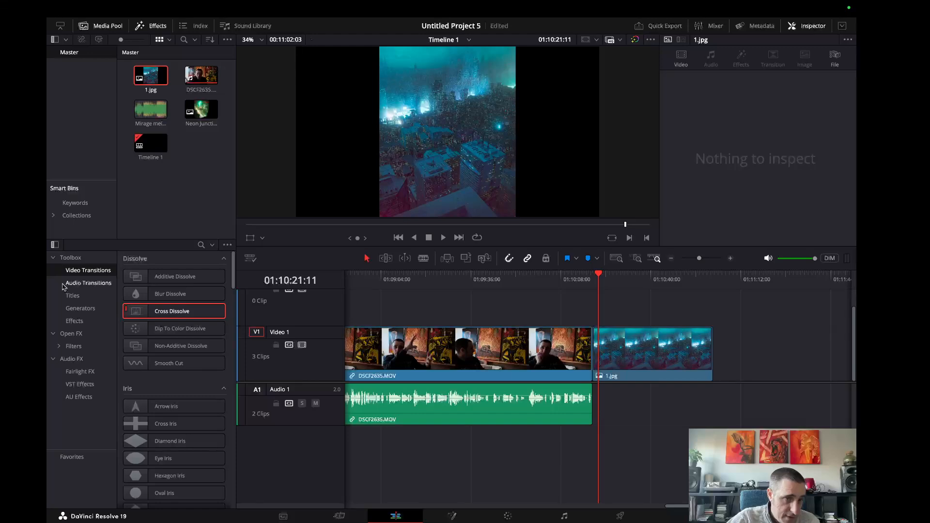
{"action": "left_click", "coordinate": [72, 295]}
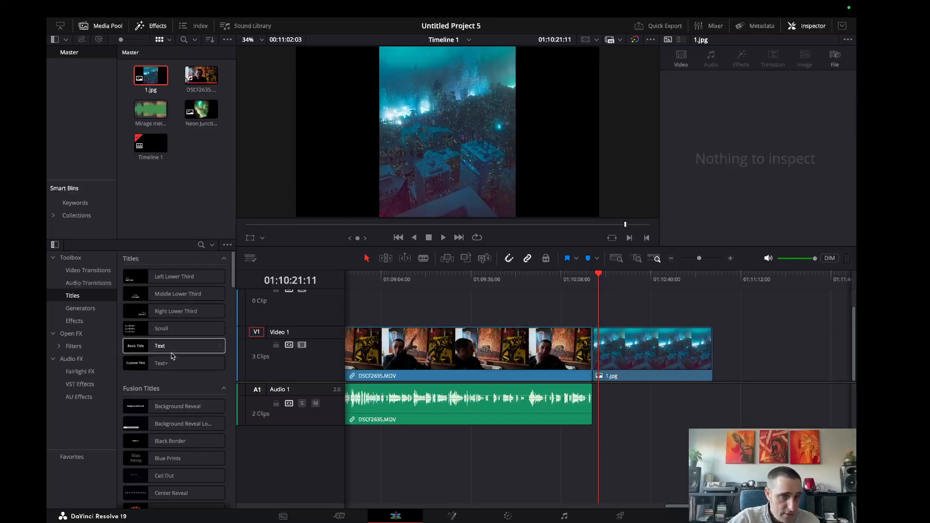
{"action": "left_click_drag", "start_coordinate": [139, 349], "coordinate": [363, 300]}
{"action": "right_click", "coordinate": [363, 300]}
{"action": "left_click", "coordinate": [504, 316]}
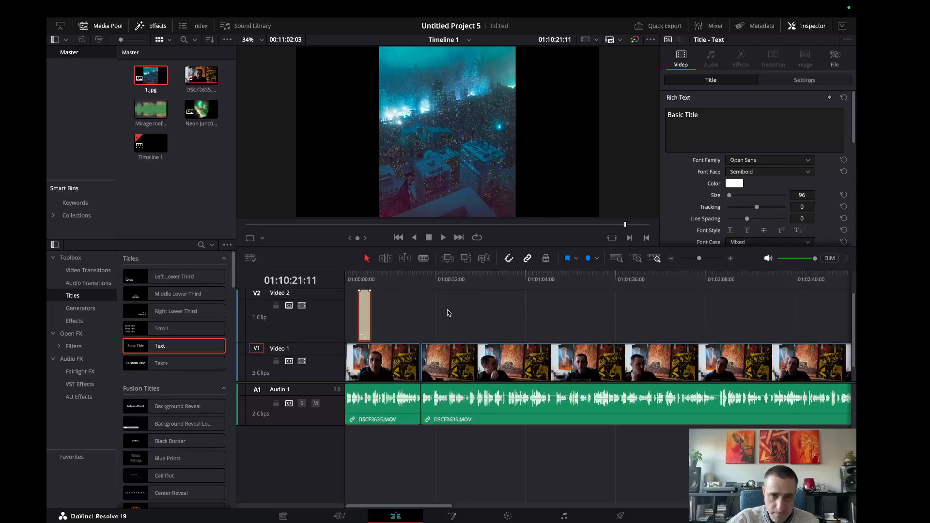
Extend the title's end to the first cut on Video 1 and give it short fades at both ends.
{"action": "left_click_drag", "start_coordinate": [370, 306], "coordinate": [418, 306]}
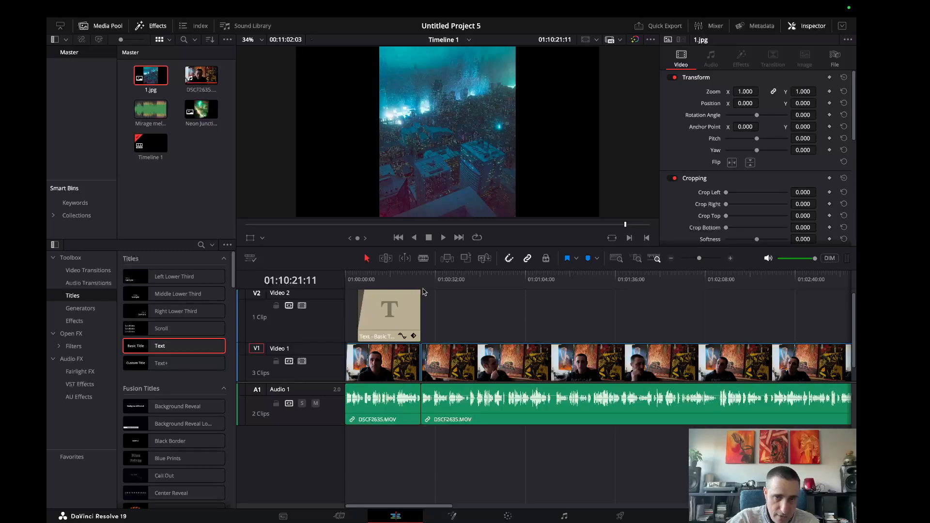
{"action": "left_click_drag", "start_coordinate": [420, 291], "coordinate": [412, 295]}
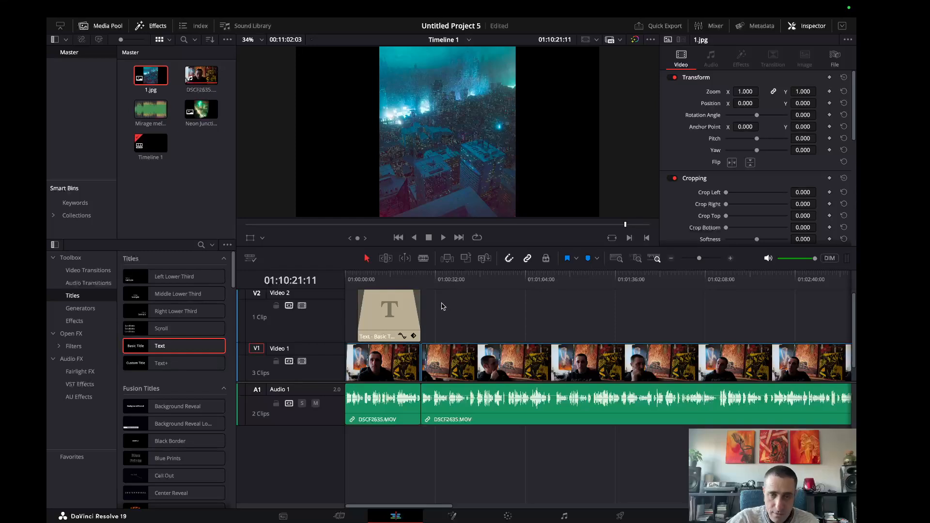
Replace the title's text with a first name followed by "is amazing", and collapse the Rich Text section.
{"action": "left_click", "coordinate": [404, 306]}
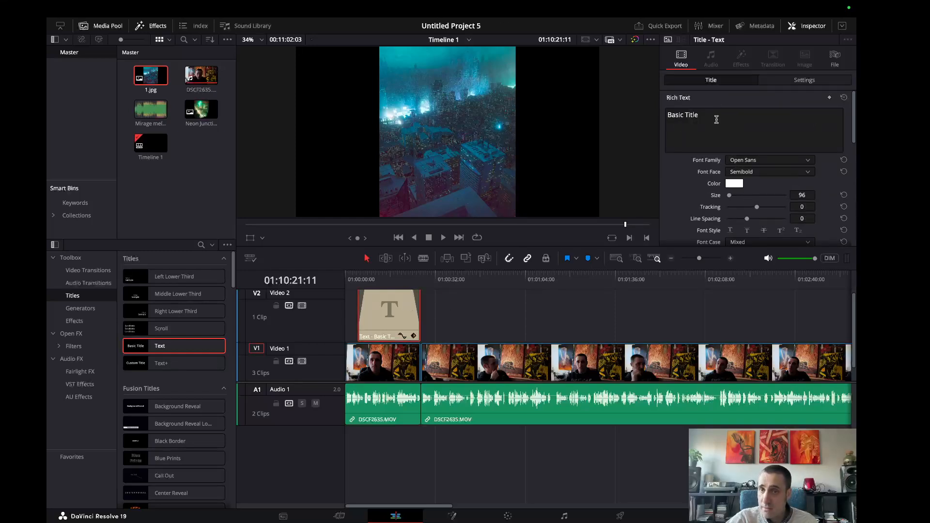
{"action": "left_click_drag", "start_coordinate": [717, 119], "coordinate": [655, 119]}
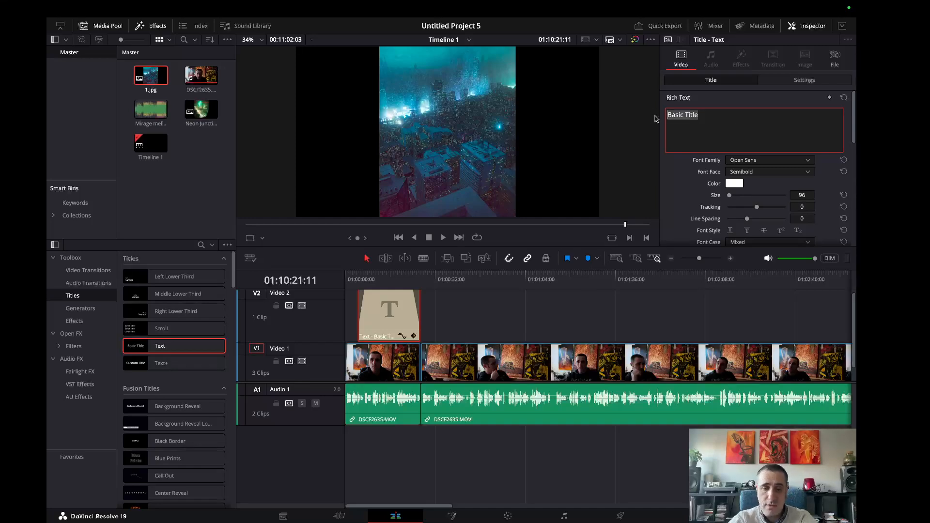
{"action": "type", "text": "Tony is amazing"}
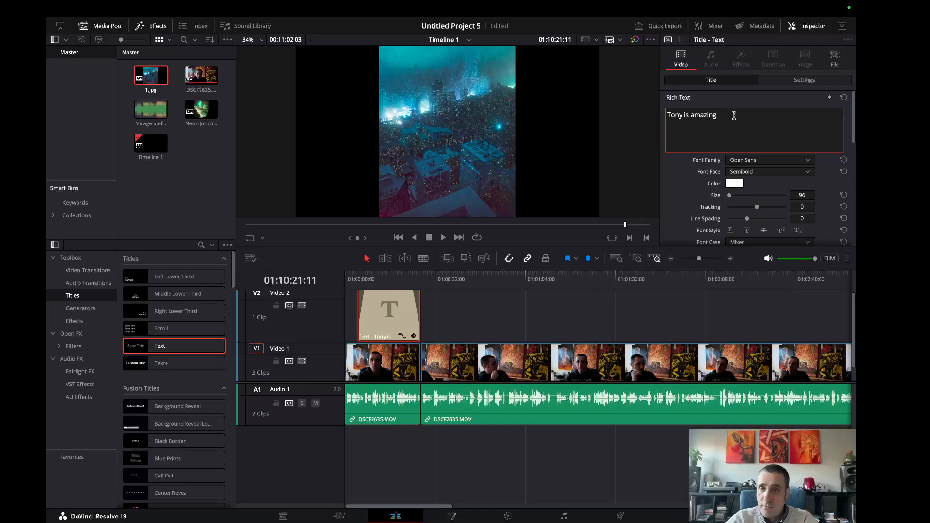
{"action": "left_click", "coordinate": [734, 101]}
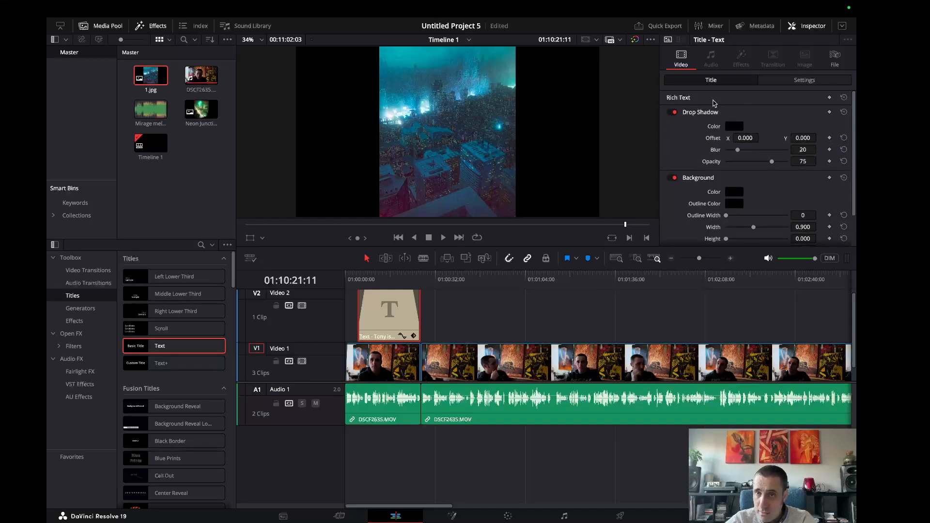
Expand the title's Rich Text settings, then set the text size to 267 and the font family to Oriya Sangam MN.
{"action": "left_click", "coordinate": [714, 101]}
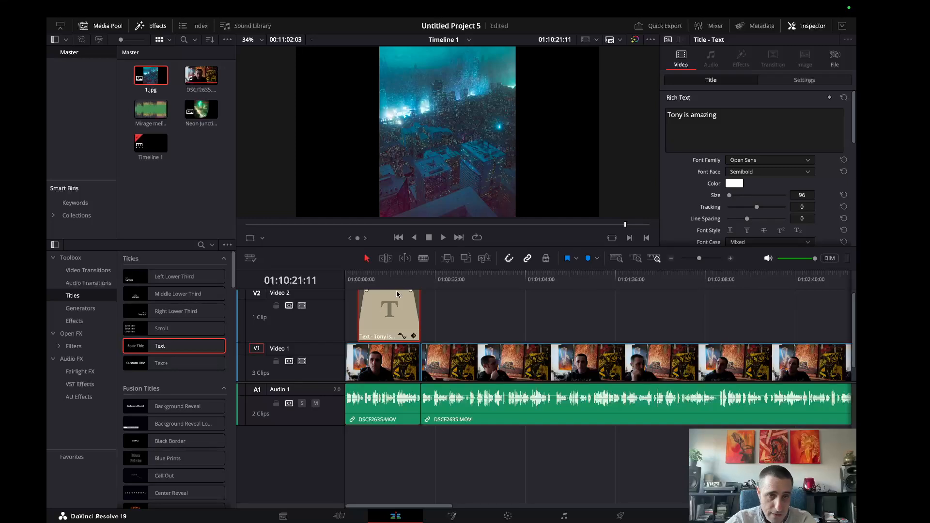
{"action": "left_click", "coordinate": [390, 278]}
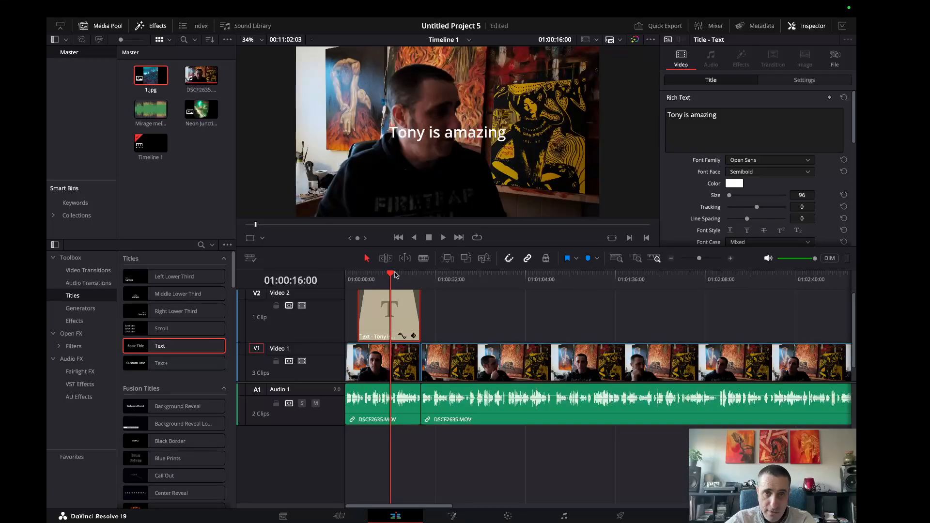
{"action": "left_click_drag", "start_coordinate": [389, 276], "coordinate": [421, 285]}
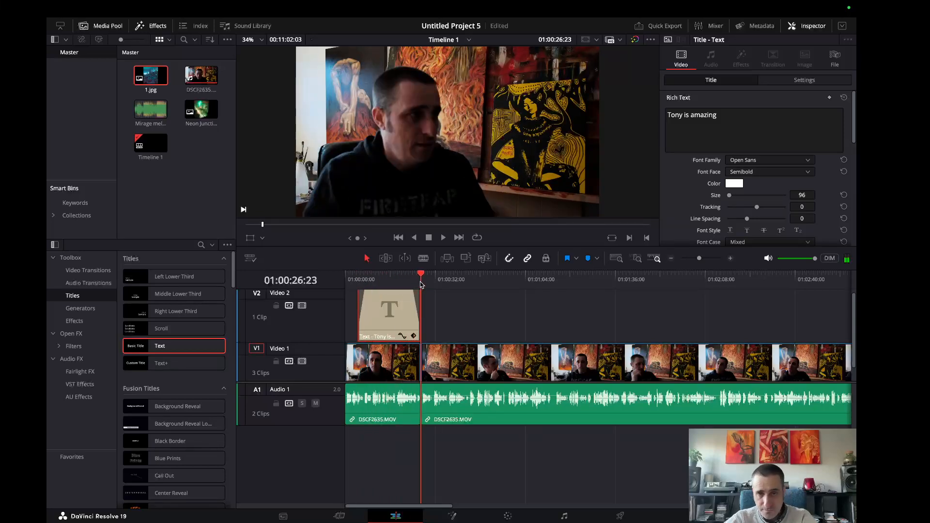
{"action": "scroll", "coordinate": [759, 154], "scroll_direction": "down", "scroll_amount": 2}
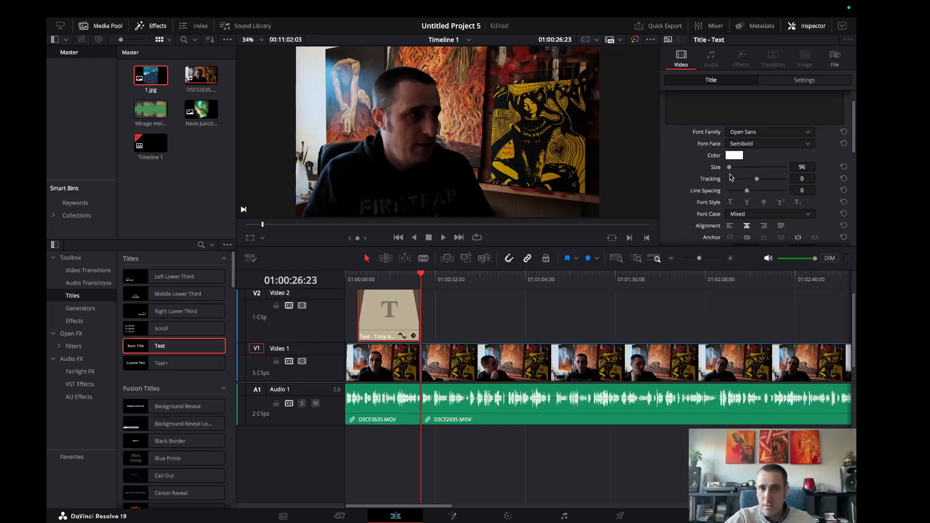
{"action": "left_click", "coordinate": [386, 274]}
{"action": "mouse_move", "coordinate": [729, 167]}
{"action": "left_mouse_down"}
{"action": "mouse_move", "coordinate": [741, 169]}
{"action": "mouse_move", "coordinate": [732, 168]}
{"action": "left_mouse_up"}
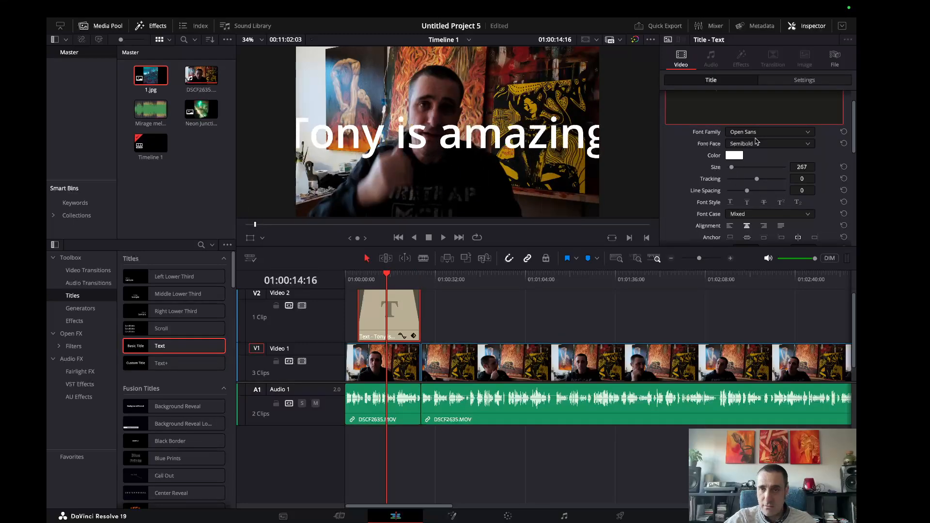
{"action": "left_click", "coordinate": [767, 133]}
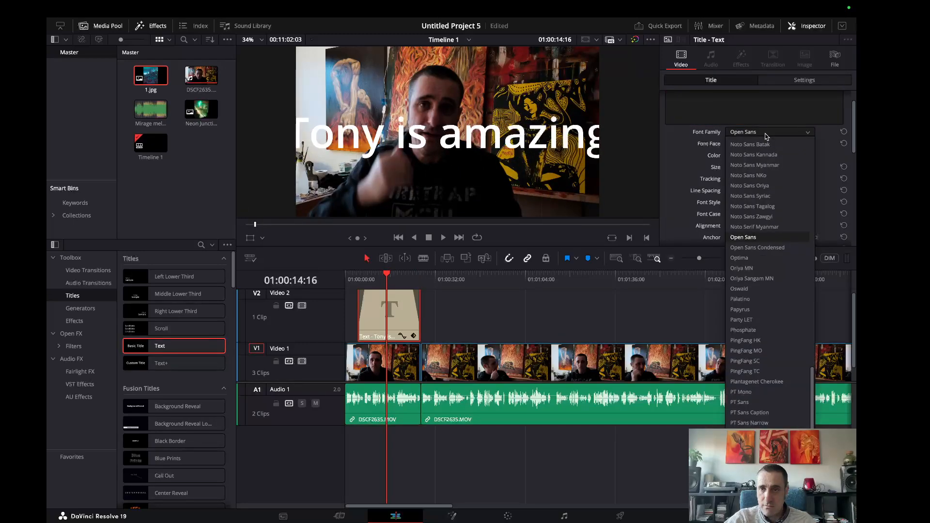
{"action": "left_click", "coordinate": [756, 279]}
Try keyframing the title's position from about 6 seconds to X 2545 at 24 seconds, and remove the second keyframe.
{"action": "scroll", "coordinate": [716, 173], "scroll_direction": "down", "scroll_amount": 4}
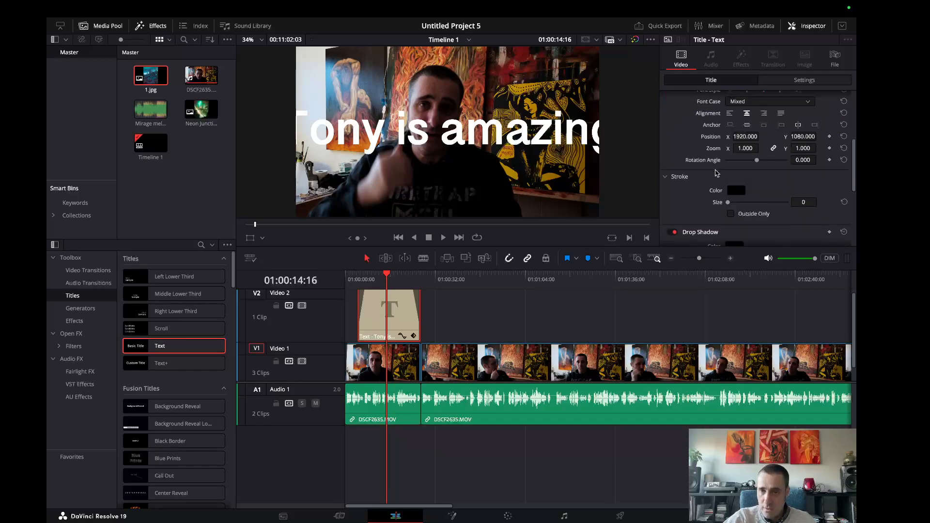
{"action": "scroll", "coordinate": [716, 173], "scroll_direction": "up", "scroll_amount": 3}
{"action": "scroll", "coordinate": [720, 207], "scroll_direction": "down", "scroll_amount": 3}
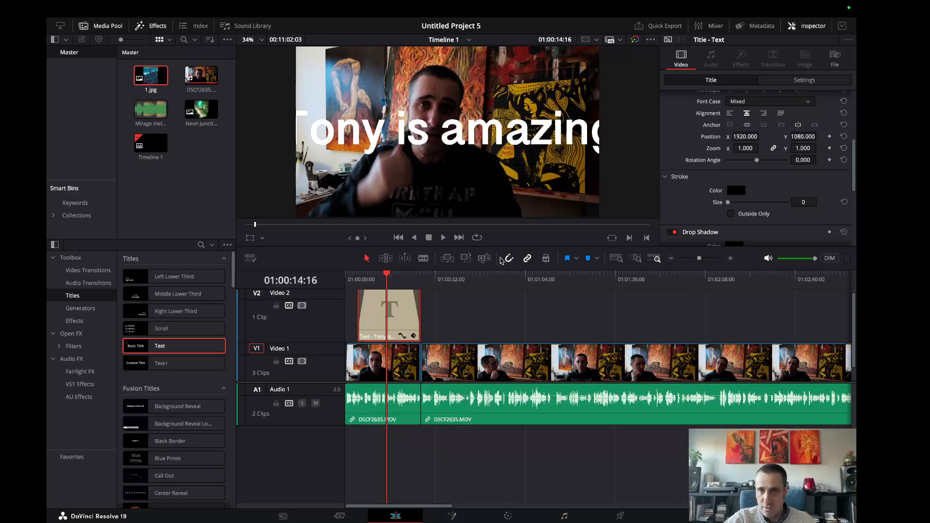
{"action": "mouse_move", "coordinate": [382, 275]}
{"action": "left_mouse_down"}
{"action": "mouse_move", "coordinate": [356, 275]}
{"action": "mouse_move", "coordinate": [364, 274]}
{"action": "left_mouse_up"}
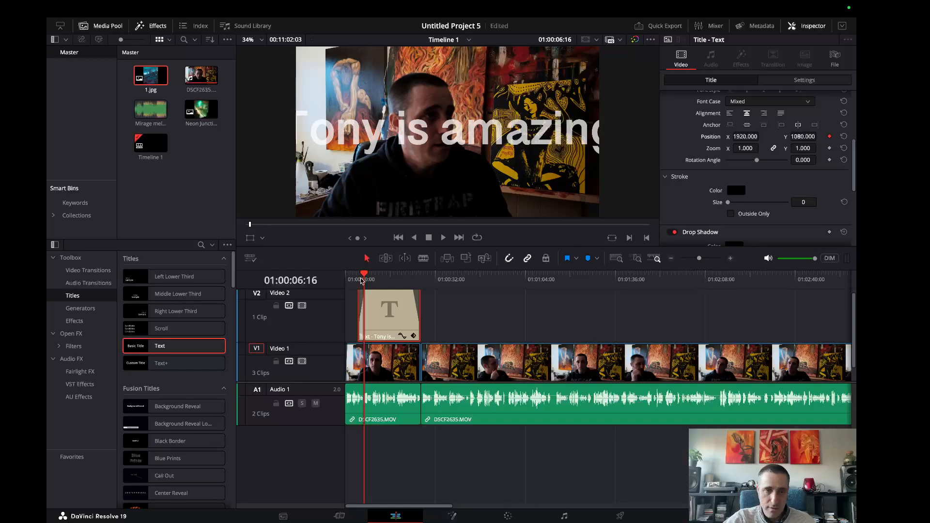
{"action": "left_click_drag", "start_coordinate": [365, 277], "coordinate": [412, 277]}
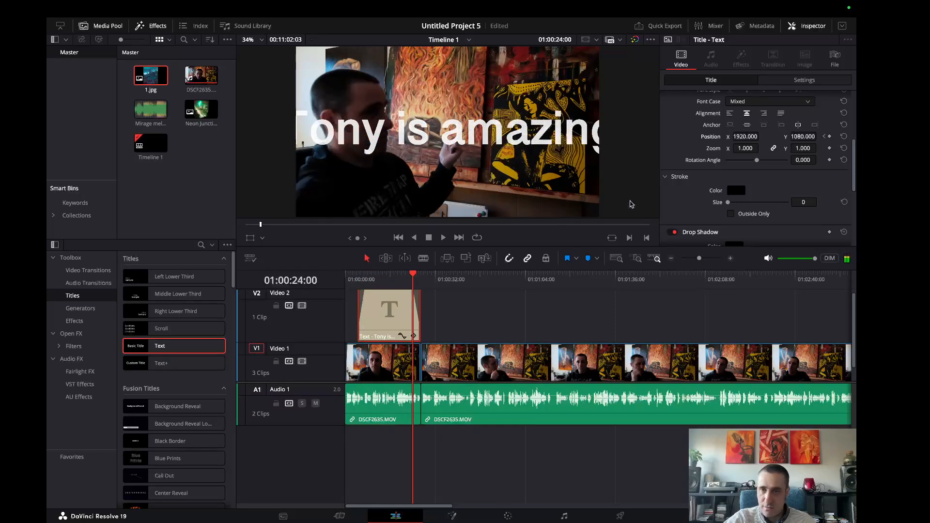
{"action": "left_click_drag", "start_coordinate": [759, 137], "coordinate": [762, 136]}
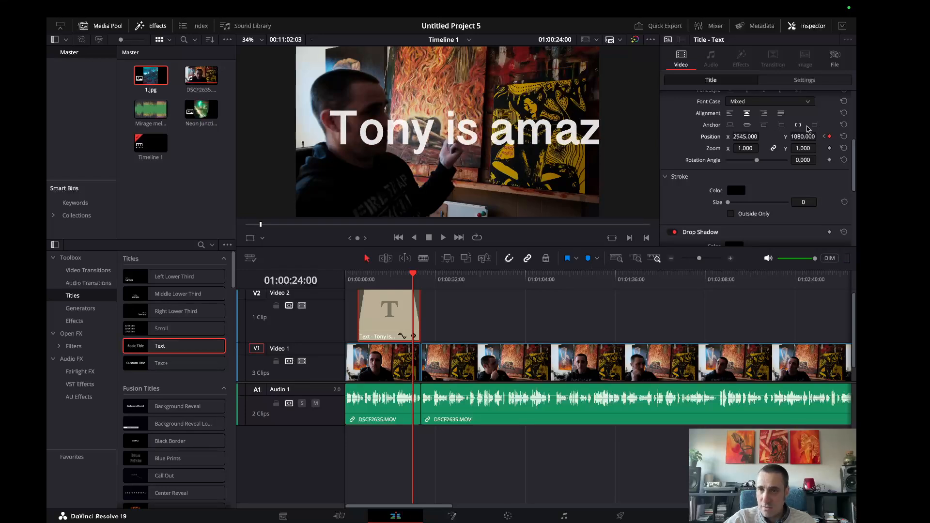
{"action": "left_click", "coordinate": [830, 137]}
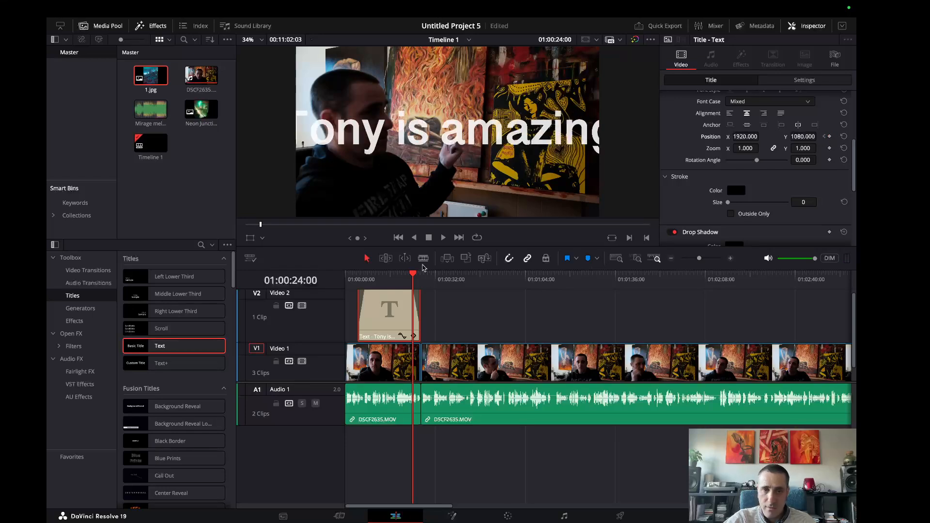
Move the playhead back to the title's start and delete the title from Video 2.
{"action": "left_click_drag", "start_coordinate": [416, 277], "coordinate": [358, 278]}
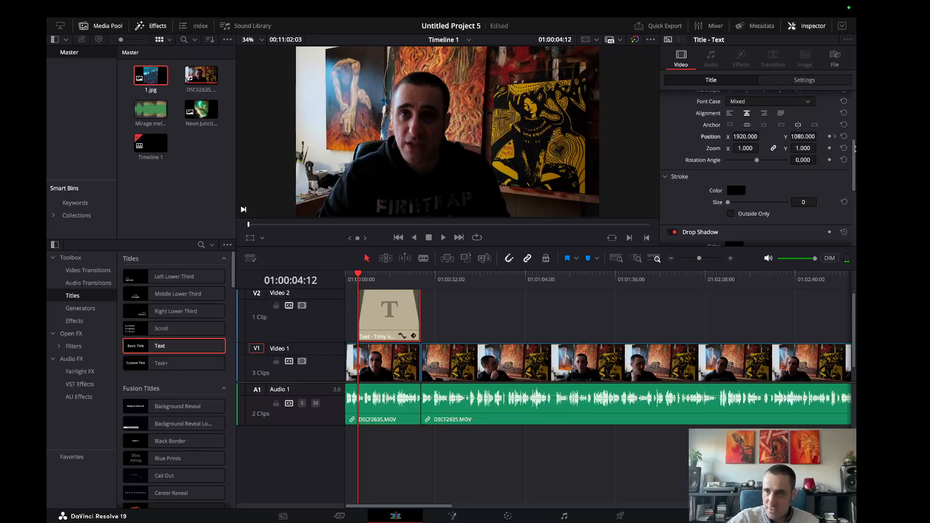
{"action": "left_click_drag", "start_coordinate": [855, 148], "coordinate": [855, 100]}
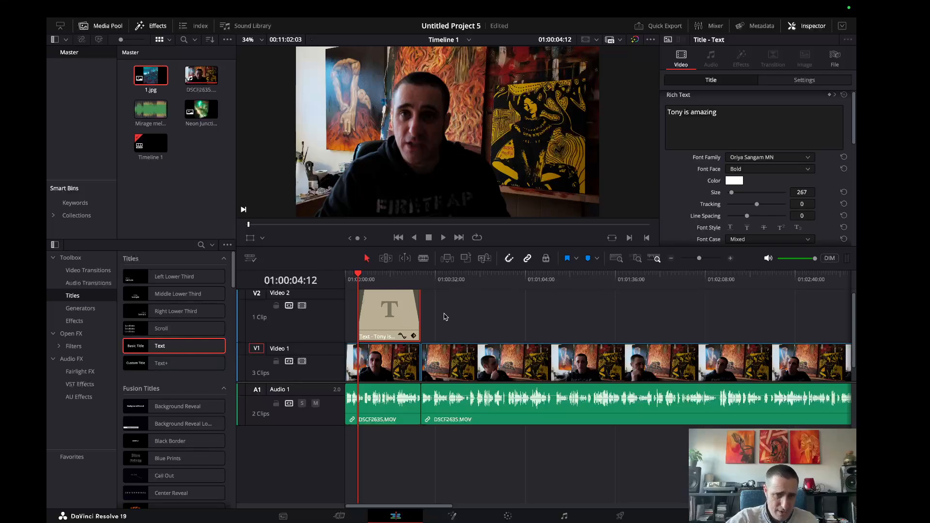
{"action": "key", "text": "BackSpace"}
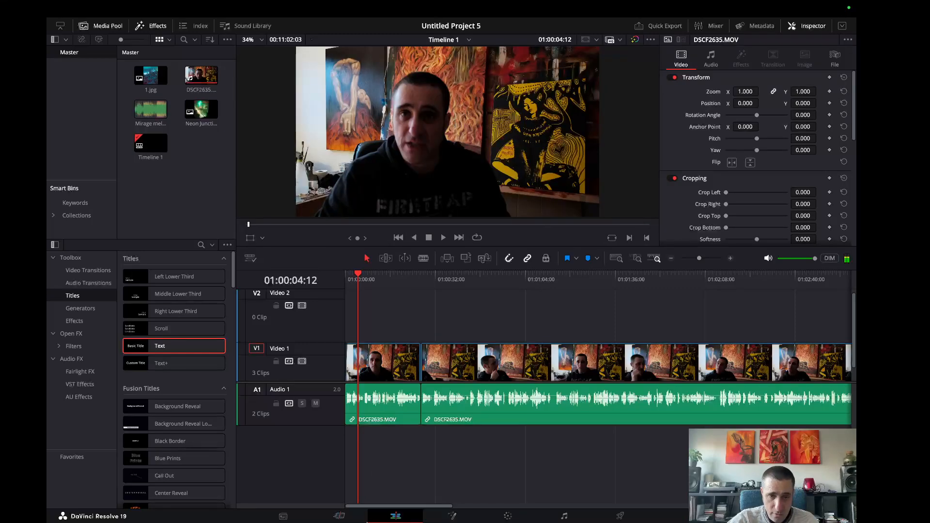
Switch to Safari, bring up the YouTube Studio Audio library and look at the channel's account menu.
{"action": "mouse_move", "coordinate": [309, 521]}
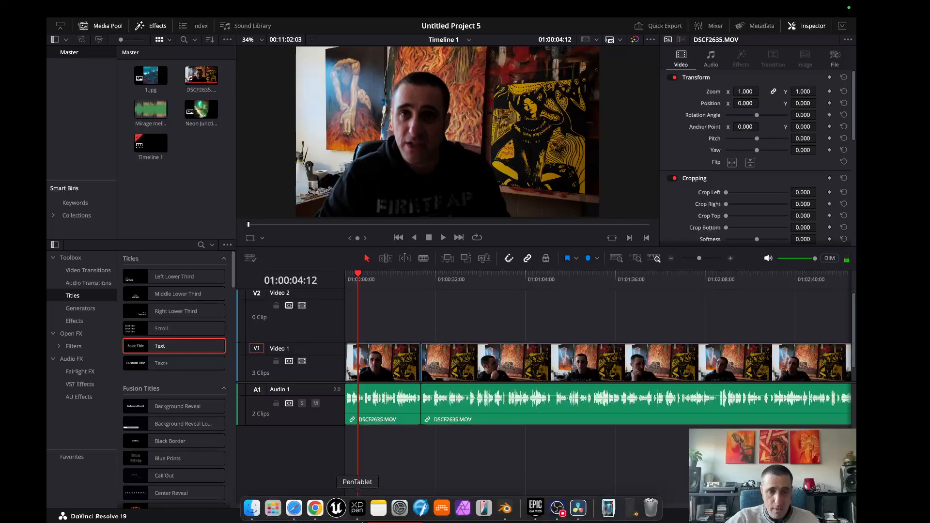
{"action": "left_click", "coordinate": [294, 508]}
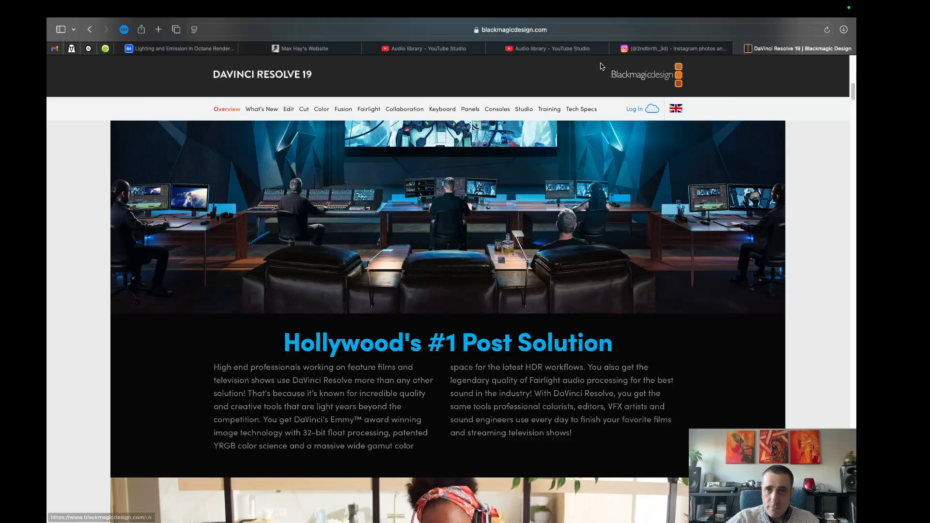
{"action": "left_click", "coordinate": [552, 49]}
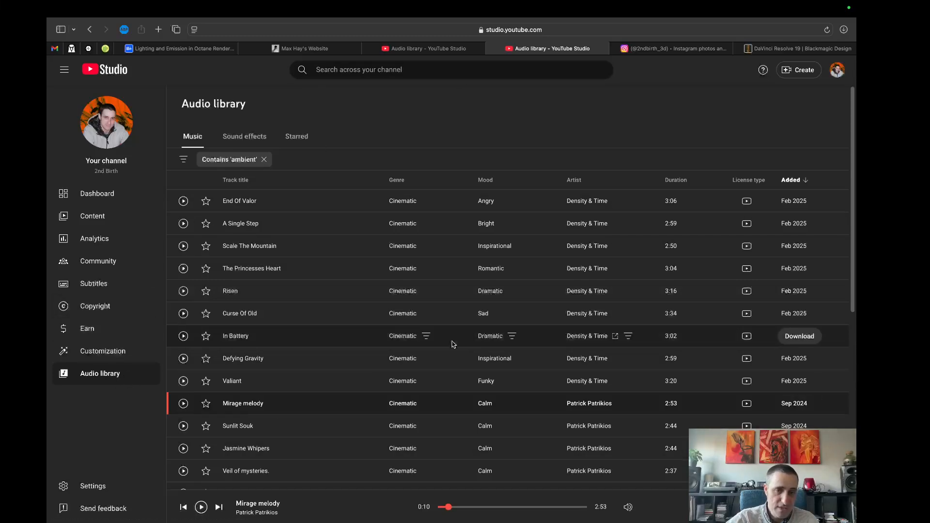
{"action": "left_click", "coordinate": [839, 71]}
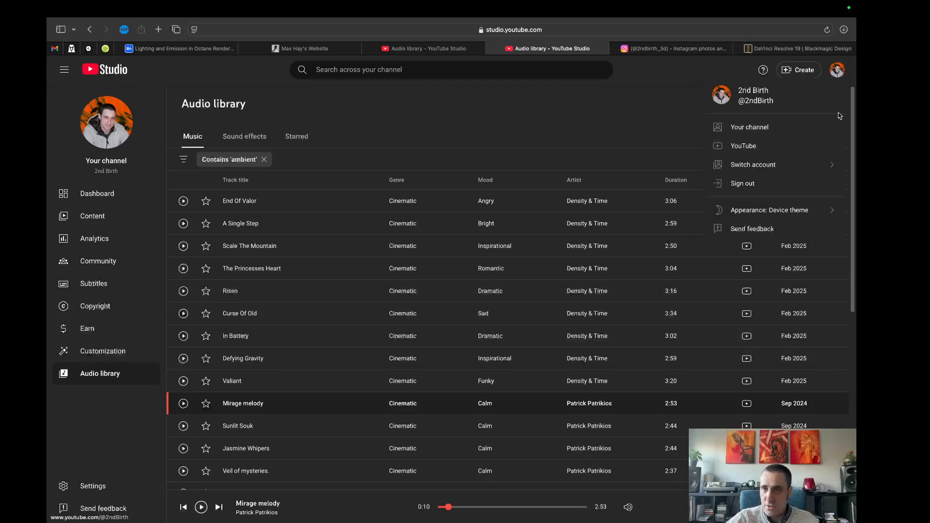
{"action": "left_click", "coordinate": [555, 112]}
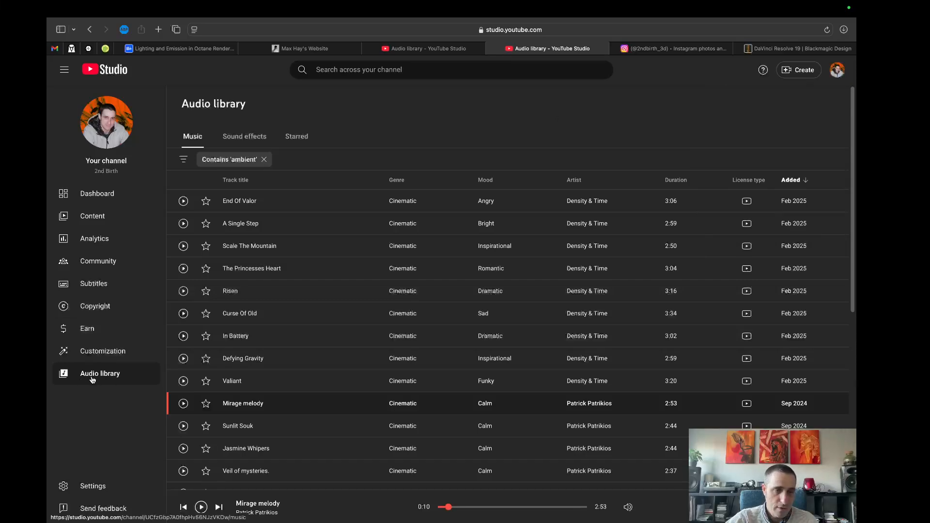
Preview the track End Of Valor briefly and remove the 'ambient' filter from the music list.
{"action": "left_click", "coordinate": [184, 201]}
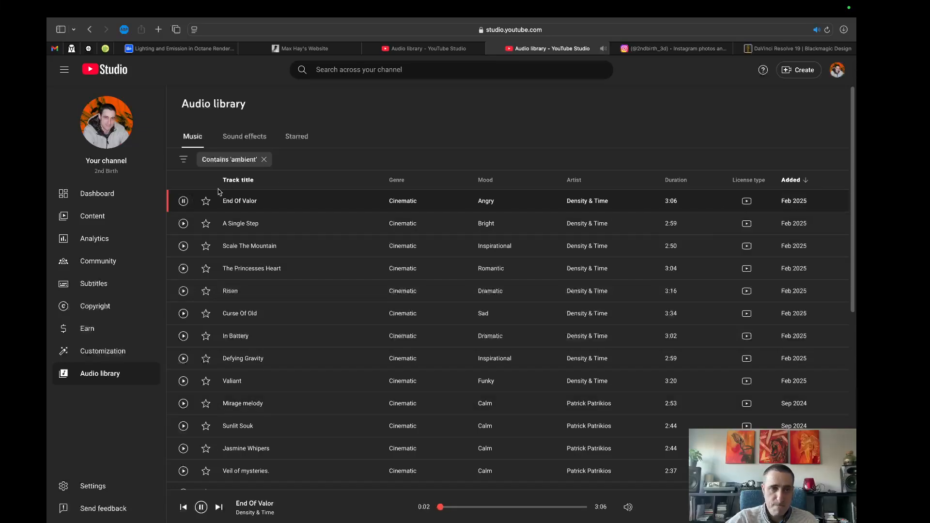
{"action": "left_click", "coordinate": [183, 201]}
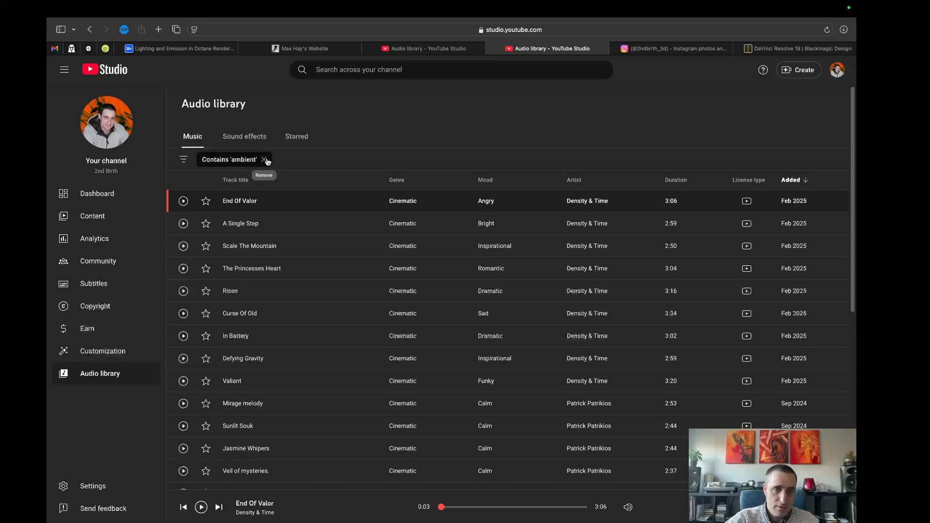
{"action": "left_click", "coordinate": [265, 160]}
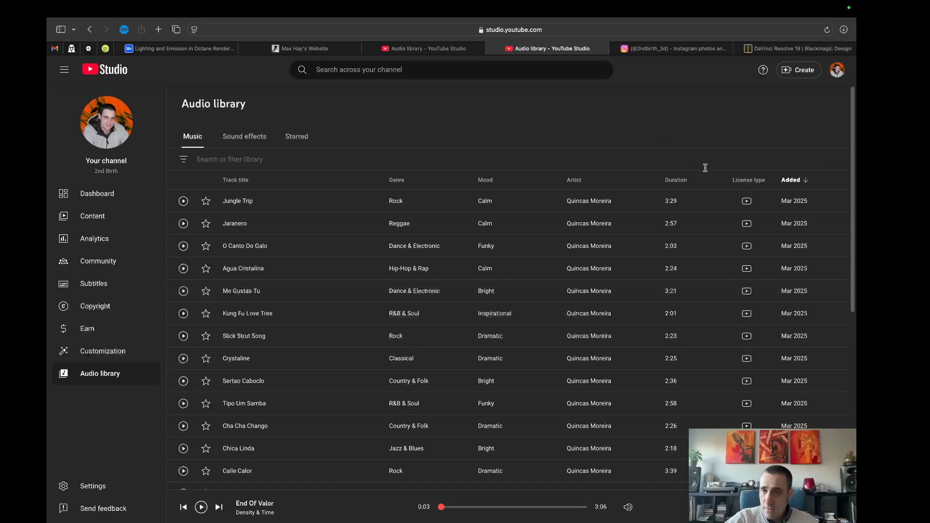
{"action": "mouse_move", "coordinate": [755, 209]}
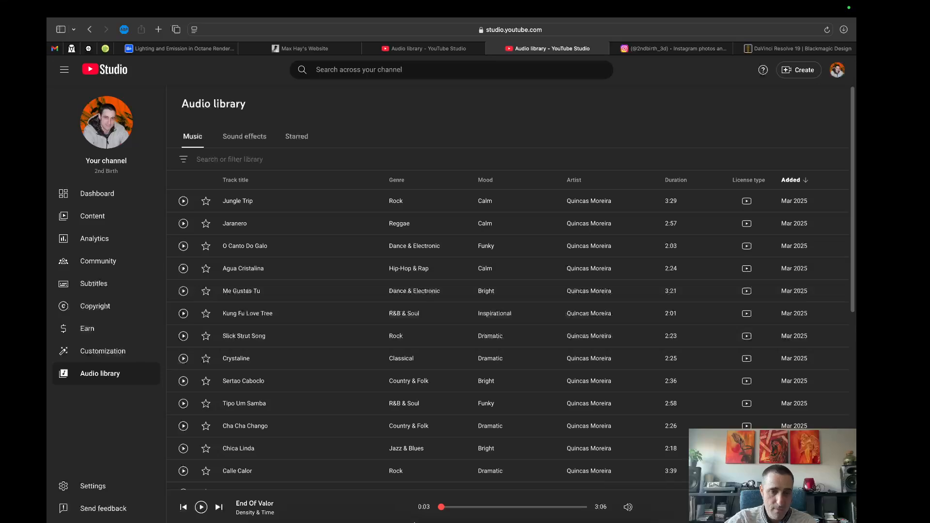
Switch back to DaVinci Resolve and place the Mirage melody music on a new Audio 2 track at the timeline's start.
{"action": "left_click", "coordinate": [575, 509]}
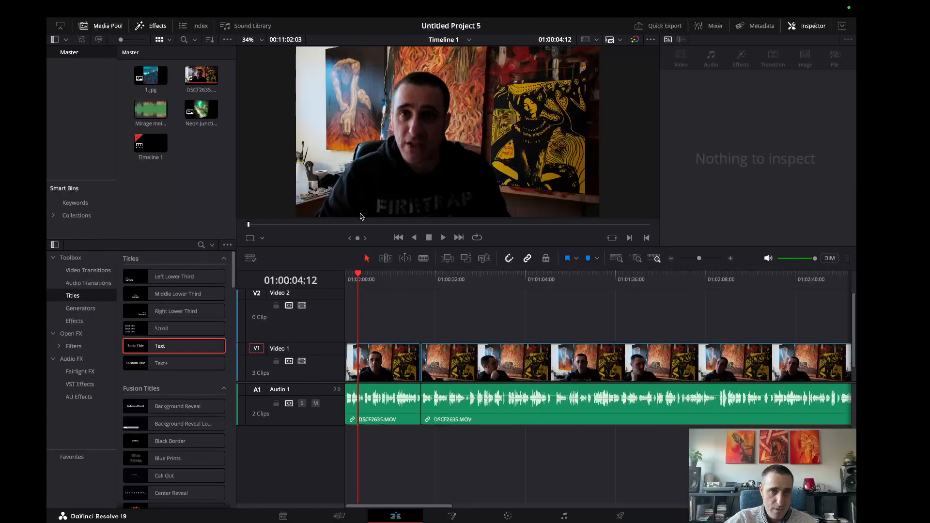
{"action": "double_click", "coordinate": [157, 109]}
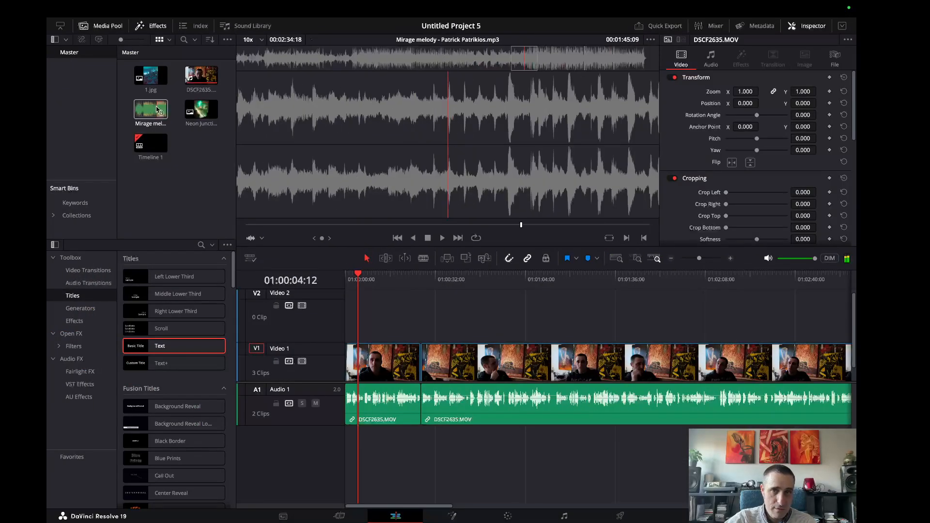
{"action": "left_click_drag", "start_coordinate": [157, 110], "coordinate": [342, 438]}
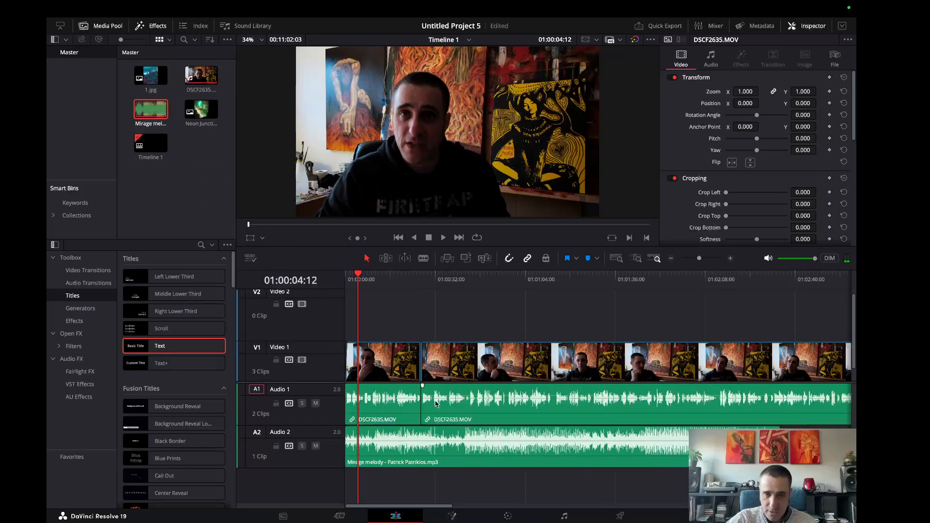
{"action": "left_click", "coordinate": [358, 445]}
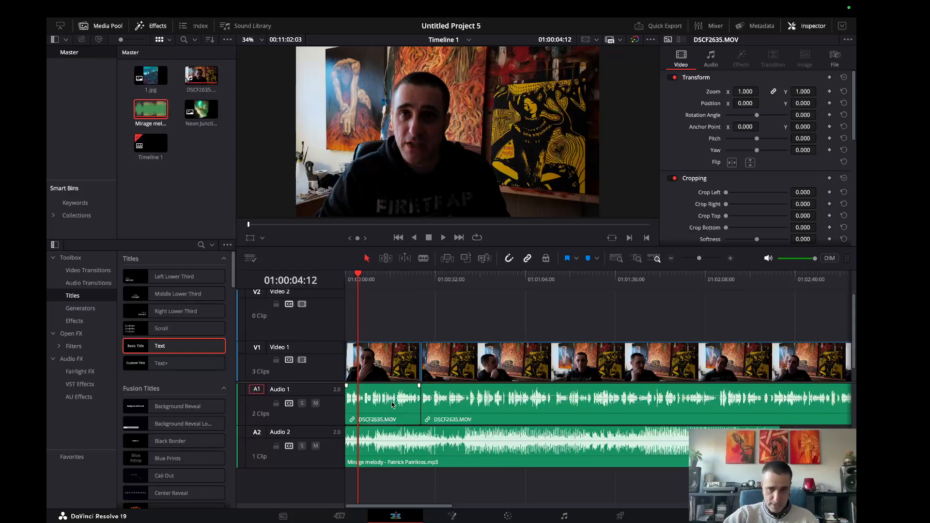
Trim the music to end at the first cut on Video 1, with a fade-in up to the playhead and a fade-out, and play it.
{"action": "mouse_move", "coordinate": [345, 429]}
{"action": "left_mouse_down"}
{"action": "mouse_move", "coordinate": [373, 431]}
{"action": "mouse_move", "coordinate": [359, 429]}
{"action": "left_mouse_up"}
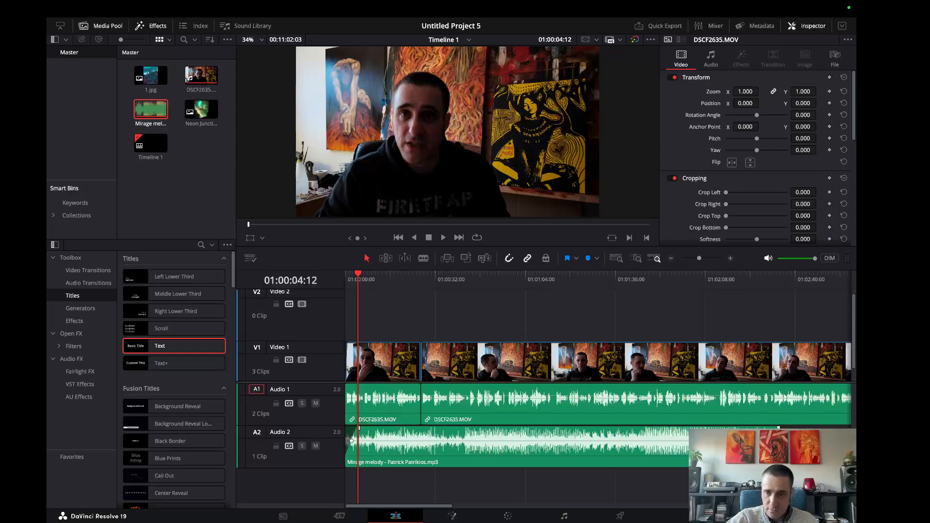
{"action": "left_click_drag", "start_coordinate": [778, 455], "coordinate": [395, 430]}
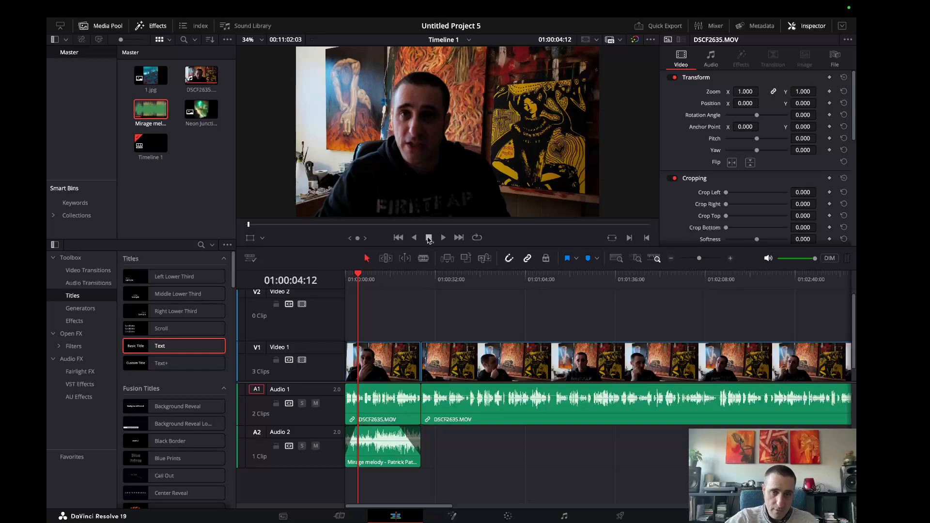
{"action": "left_click", "coordinate": [444, 237]}
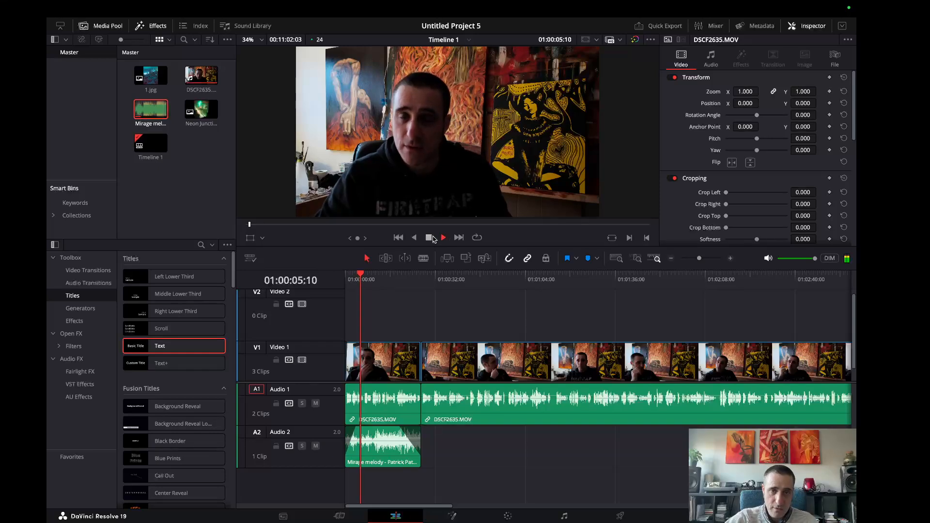
{"action": "left_click", "coordinate": [429, 237]}
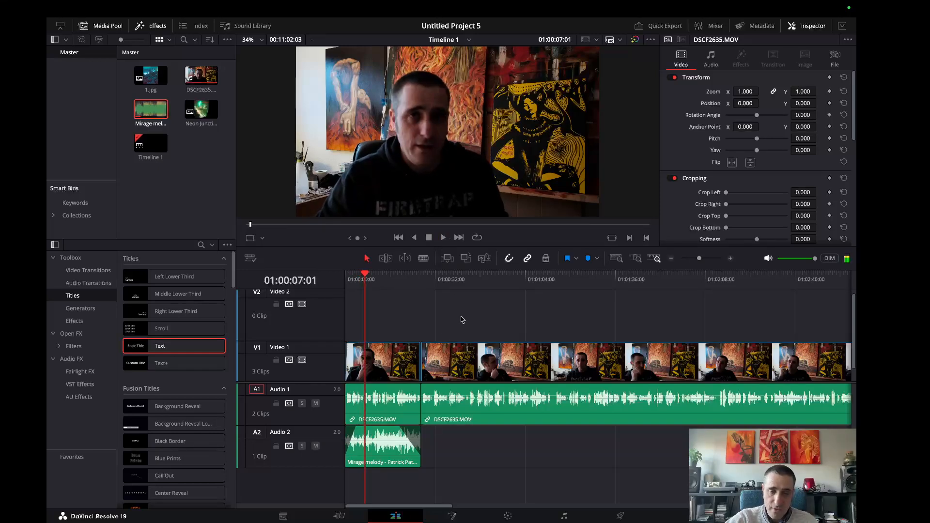
{"action": "left_click", "coordinate": [488, 402]}
{"action": "left_click", "coordinate": [388, 402]}
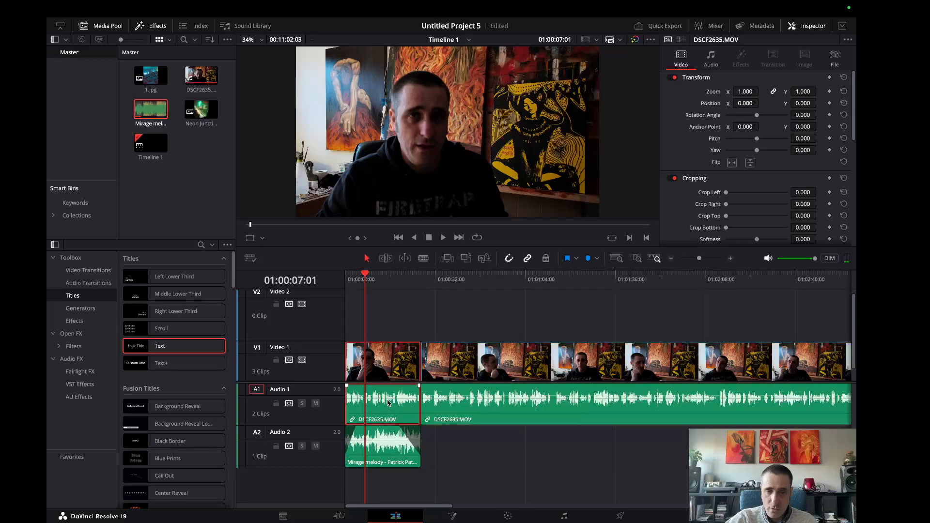
{"action": "left_click", "coordinate": [557, 448]}
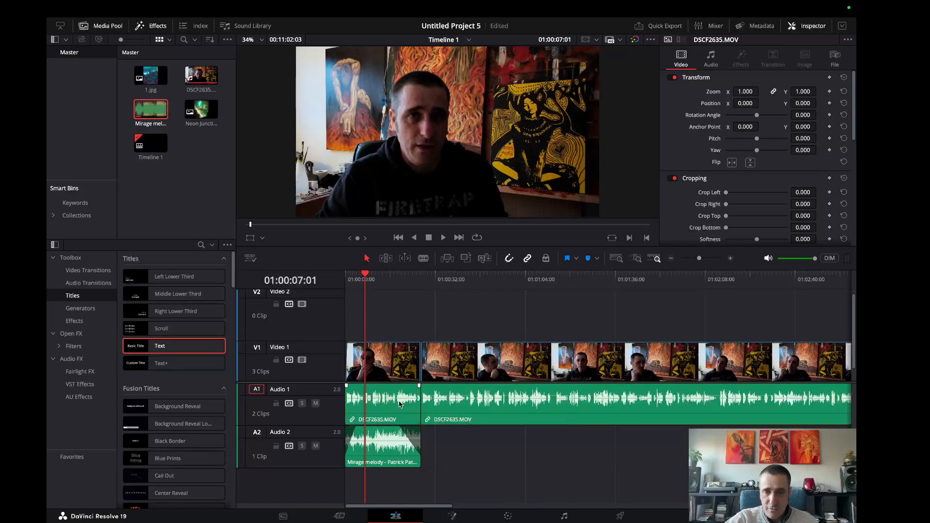
{"action": "left_click", "coordinate": [672, 405]}
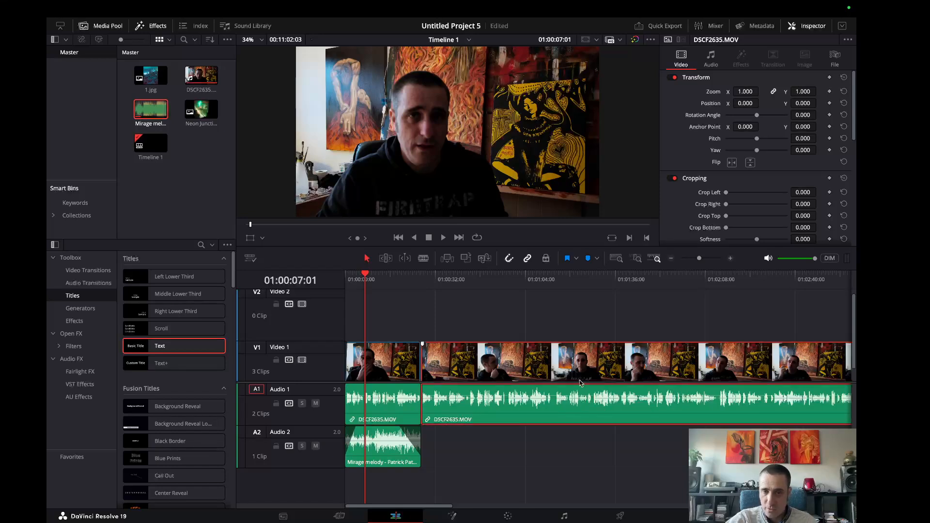
{"action": "left_click", "coordinate": [399, 379]}
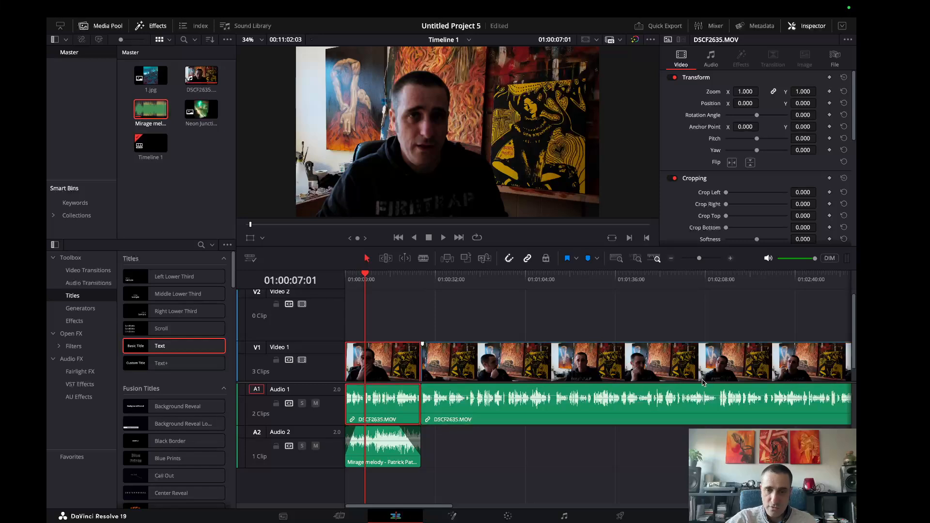
{"action": "right_click", "coordinate": [604, 392]}
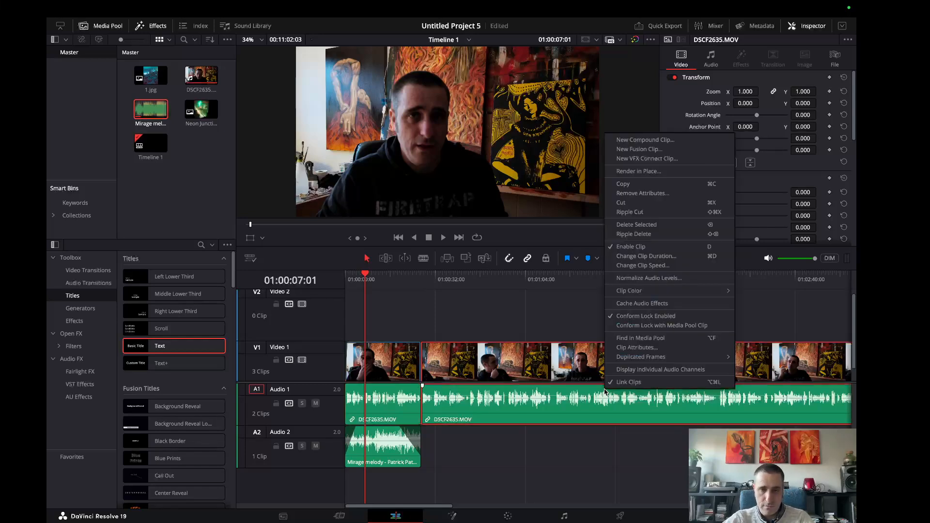
{"action": "left_click", "coordinate": [383, 372]}
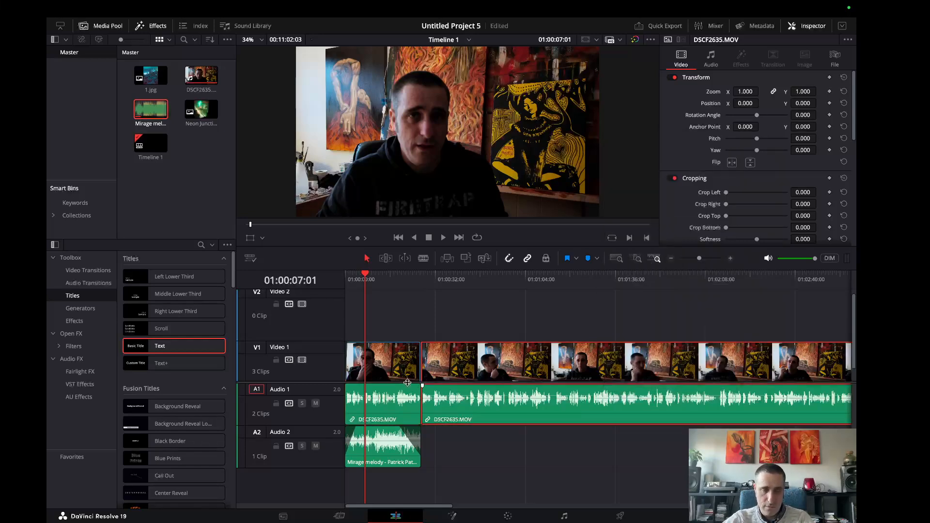
Select both camera clips on the timeline and set their audio volume to 1.2.
{"action": "left_click", "coordinate": [407, 399]}
{"action": "left_click", "coordinate": [463, 400], "text": "ctrl"}
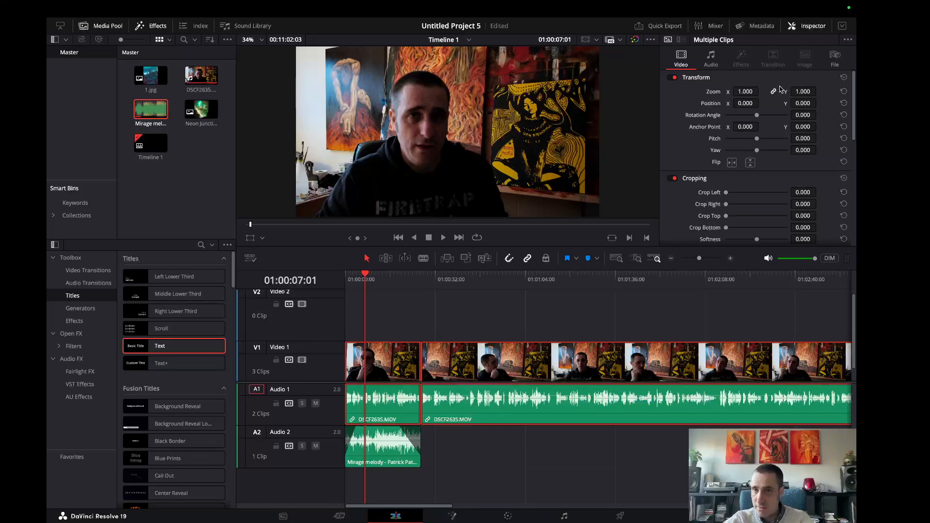
{"action": "left_click", "coordinate": [711, 59]}
{"action": "left_click_drag", "start_coordinate": [787, 91], "coordinate": [775, 94]}
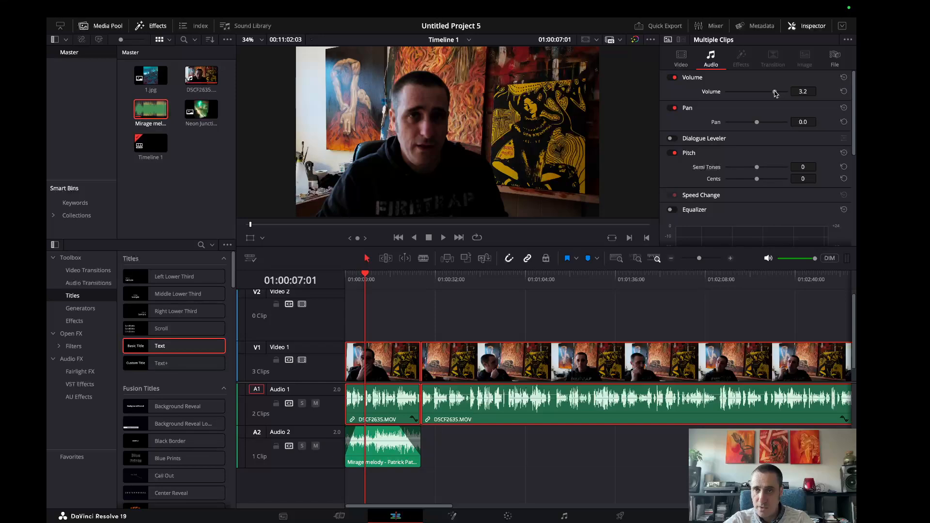
{"action": "left_click_drag", "start_coordinate": [775, 92], "coordinate": [774, 94]}
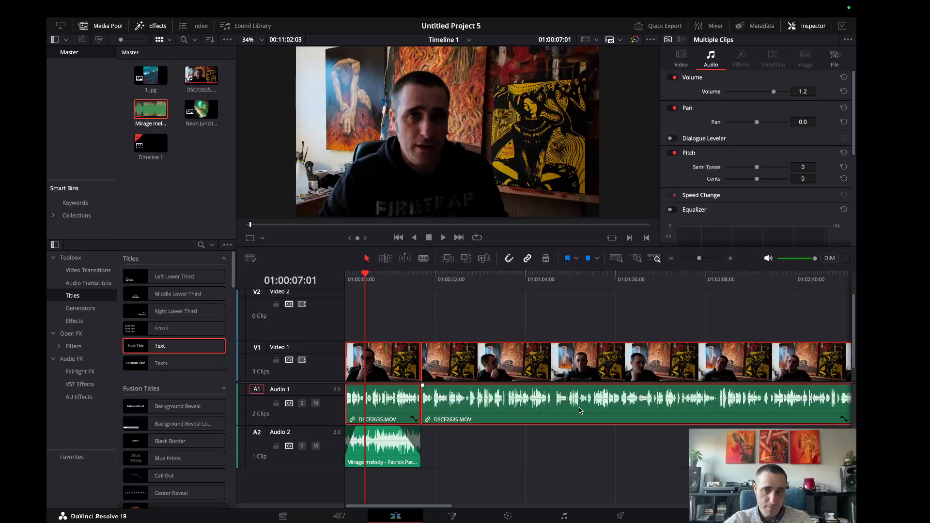
Lower the volume of the Mirage melody music clip to -18.6 and play the timeline to check the mix.
{"action": "left_click", "coordinate": [387, 447]}
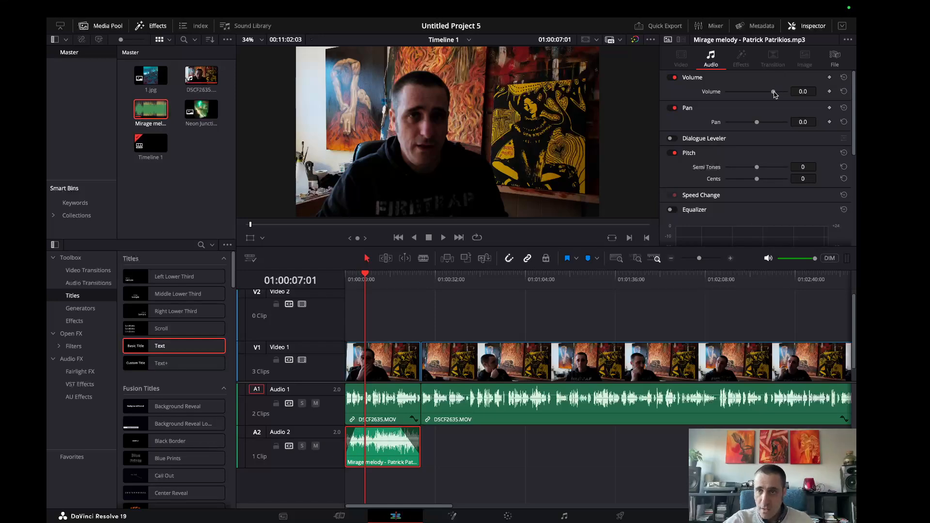
{"action": "left_click_drag", "start_coordinate": [774, 92], "coordinate": [764, 92]}
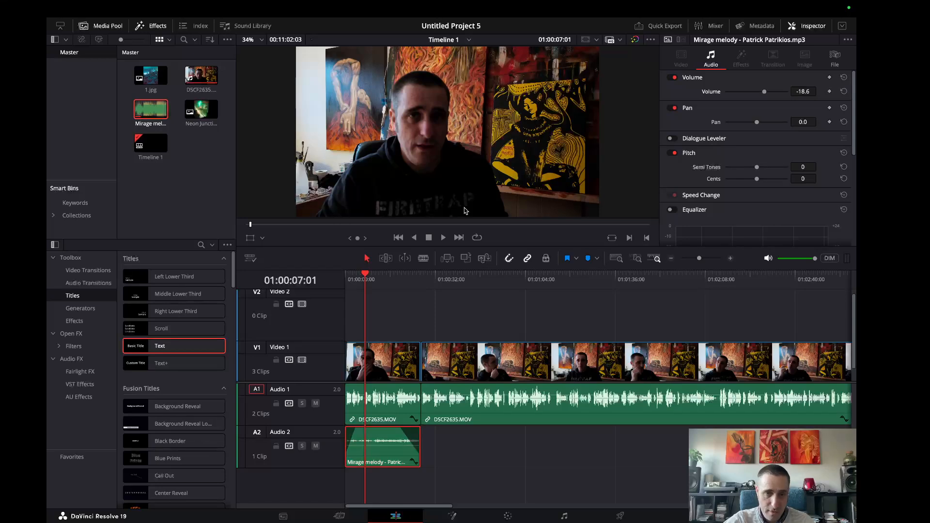
{"action": "left_click", "coordinate": [441, 238]}
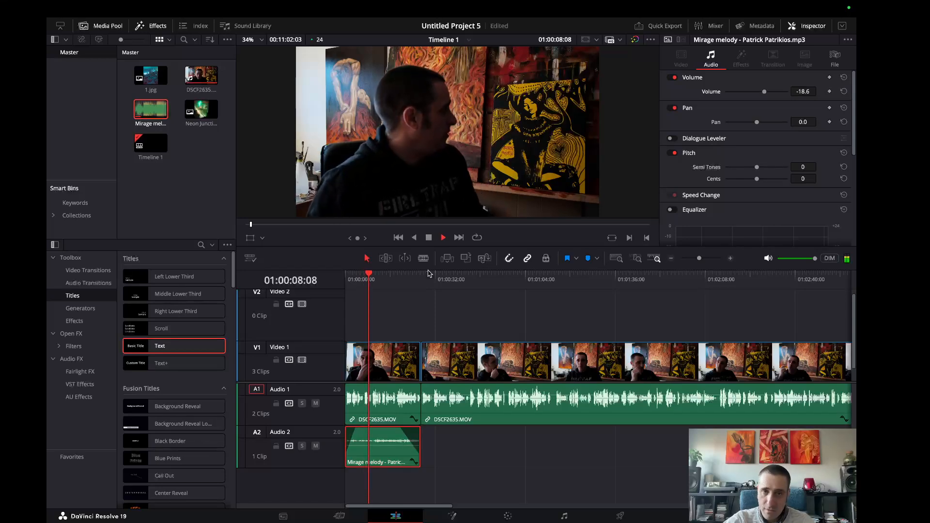
{"action": "left_click", "coordinate": [428, 238]}
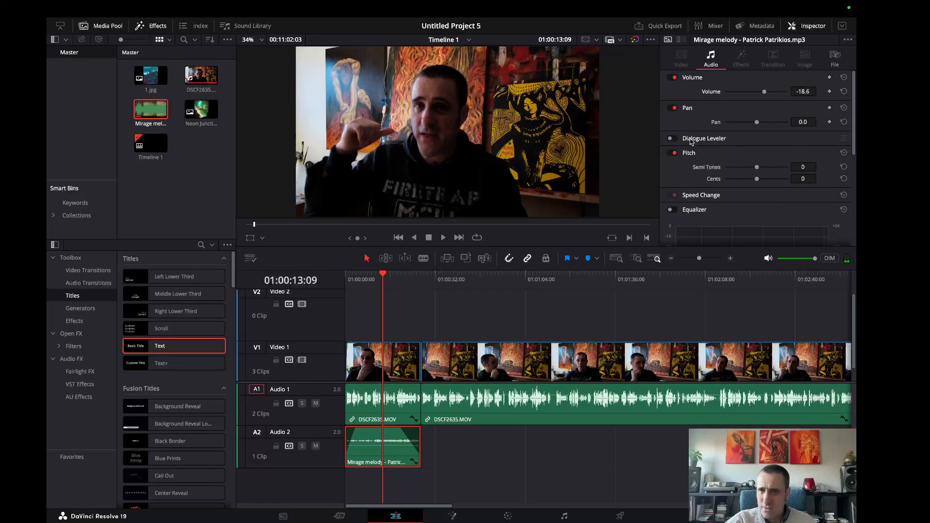
Turn on the Dialogue Leveler for the music clip and look over its audio settings.
{"action": "left_click", "coordinate": [670, 139]}
{"action": "scroll", "coordinate": [765, 132], "scroll_direction": "down", "scroll_amount": 4}
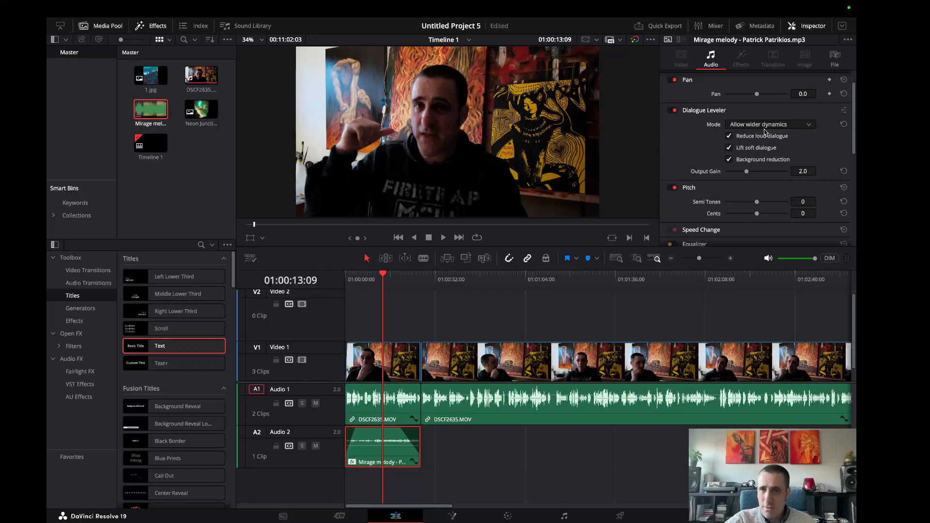
{"action": "scroll", "coordinate": [767, 141], "scroll_direction": "up", "scroll_amount": 4}
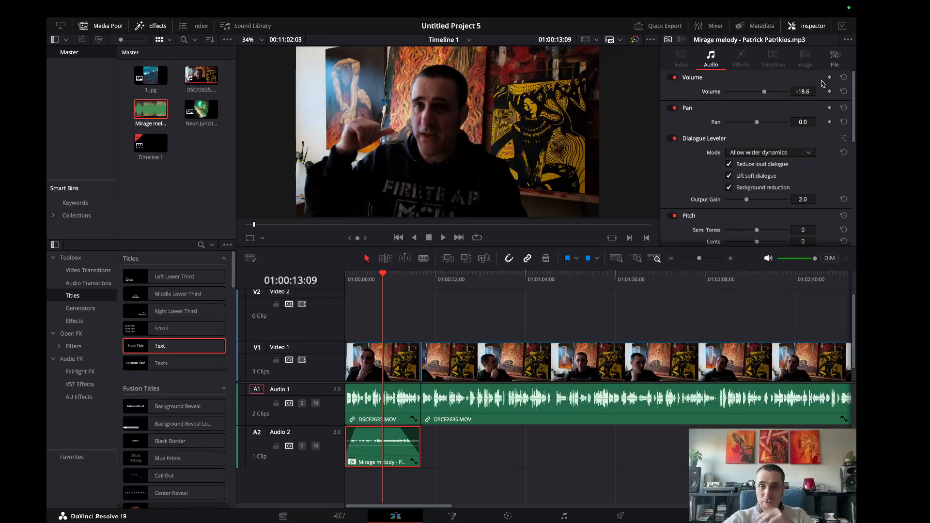
{"action": "scroll", "coordinate": [765, 157], "scroll_direction": "down", "scroll_amount": 2}
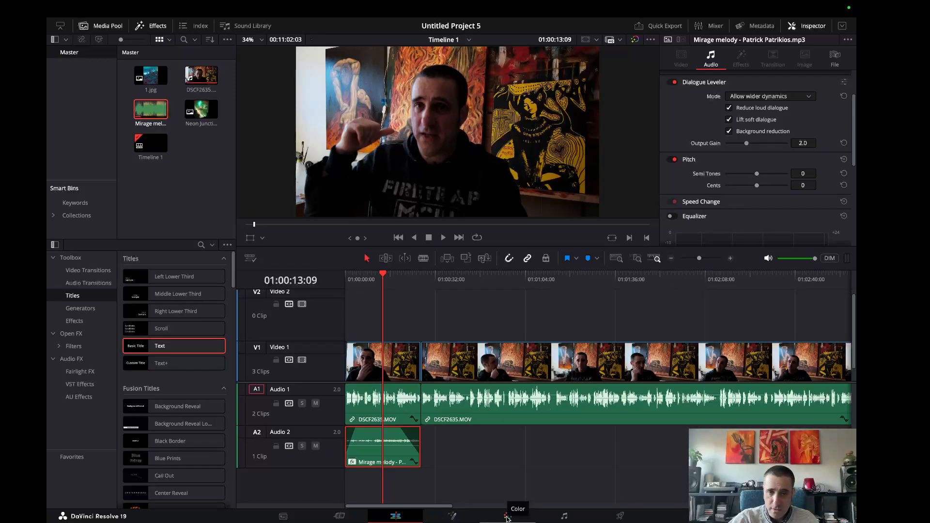
Place an Adjustment Clip at the start of Video 2 and extend it to the end of the timeline.
{"action": "left_click", "coordinate": [409, 349]}
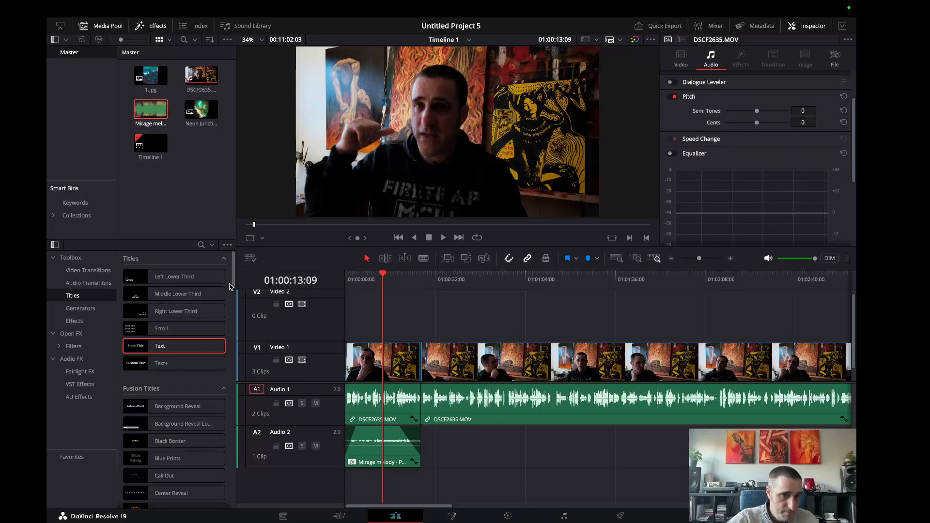
{"action": "left_click", "coordinate": [85, 274]}
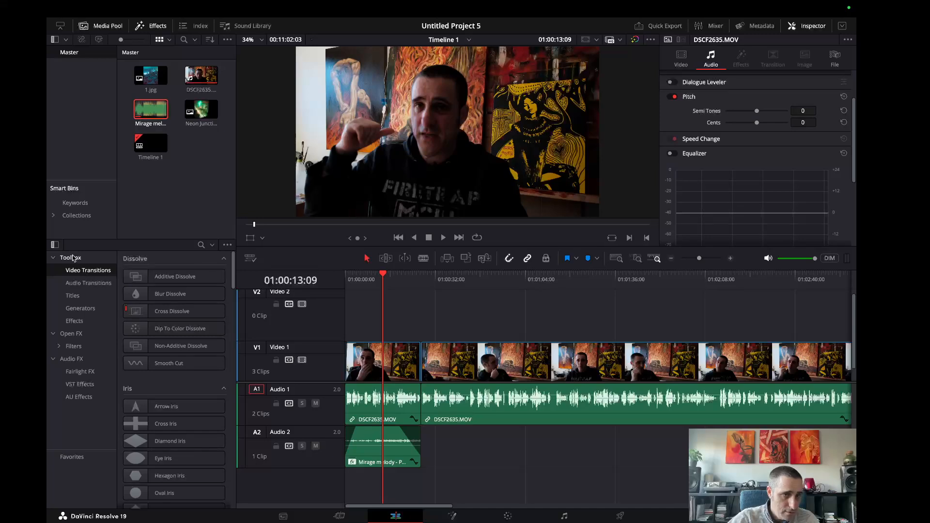
{"action": "left_click", "coordinate": [74, 321]}
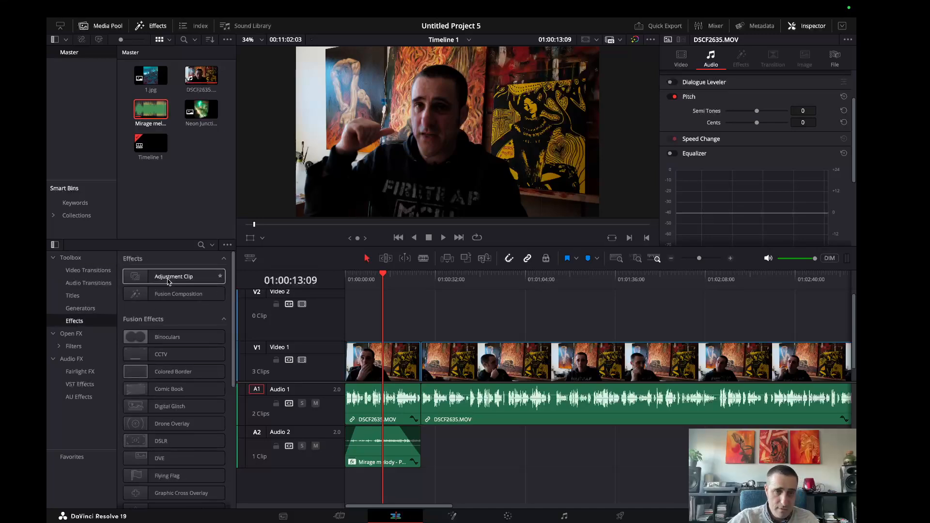
{"action": "left_click_drag", "start_coordinate": [171, 280], "coordinate": [350, 309]}
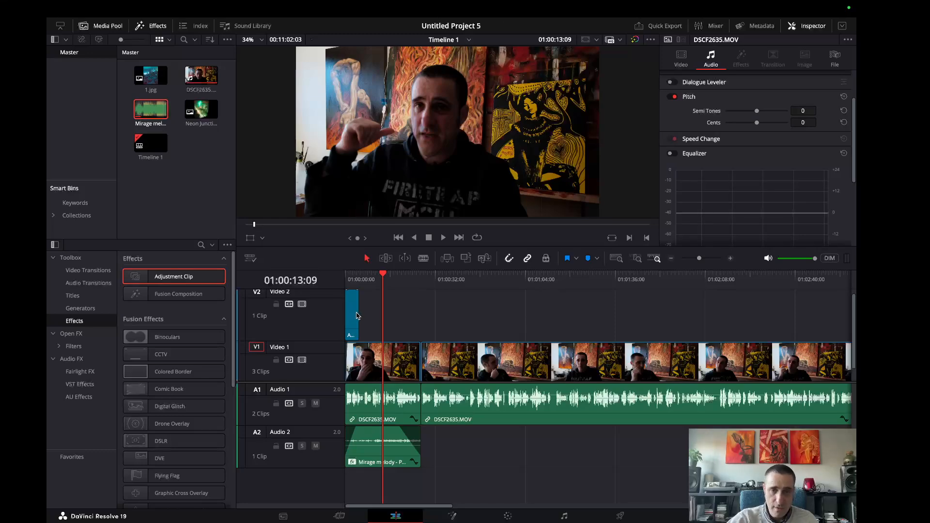
{"action": "left_click_drag", "start_coordinate": [357, 313], "coordinate": [516, 316]}
{"action": "left_click_drag", "start_coordinate": [713, 505], "coordinate": [329, 504]}
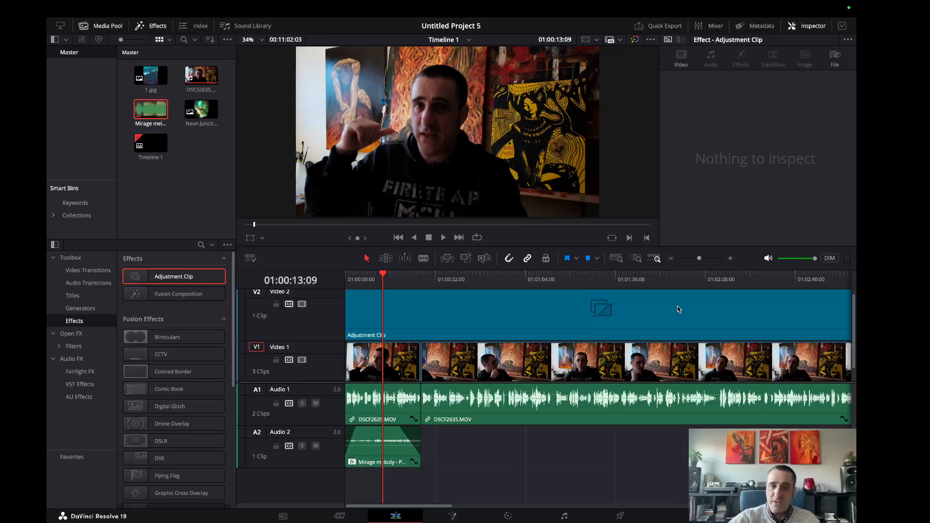
Open the adjustment clip on the Color page with the HDR color wheels and browse the Film Looks and Blackmagic Design LUTs.
{"action": "left_click", "coordinate": [458, 361]}
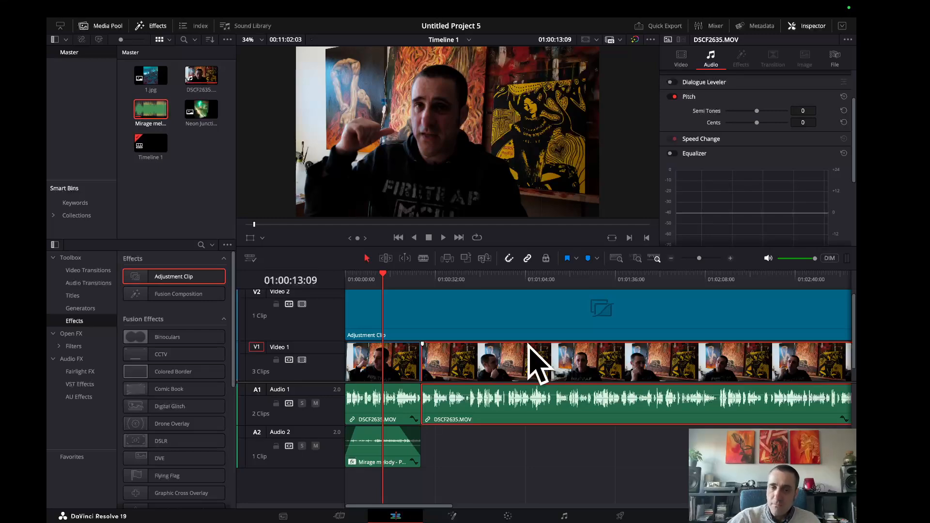
{"action": "left_click", "coordinate": [495, 321]}
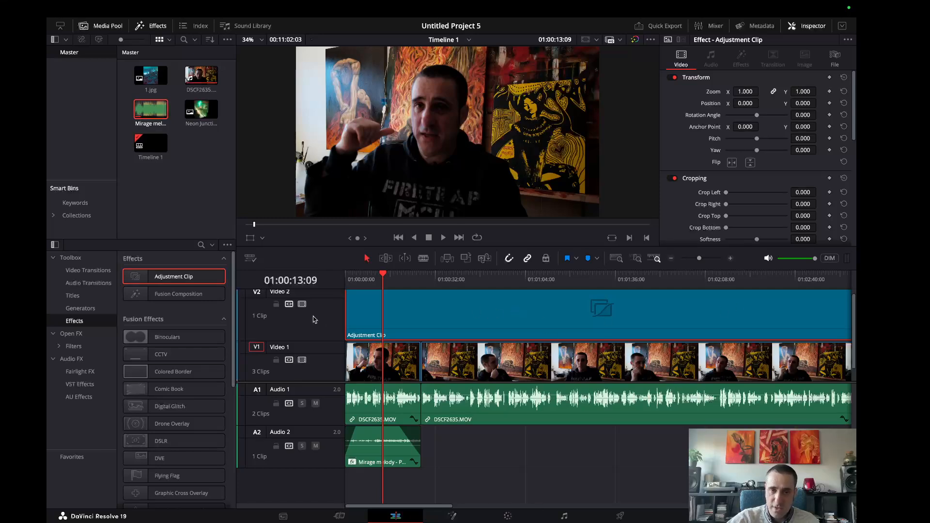
{"action": "left_click", "coordinate": [507, 517]}
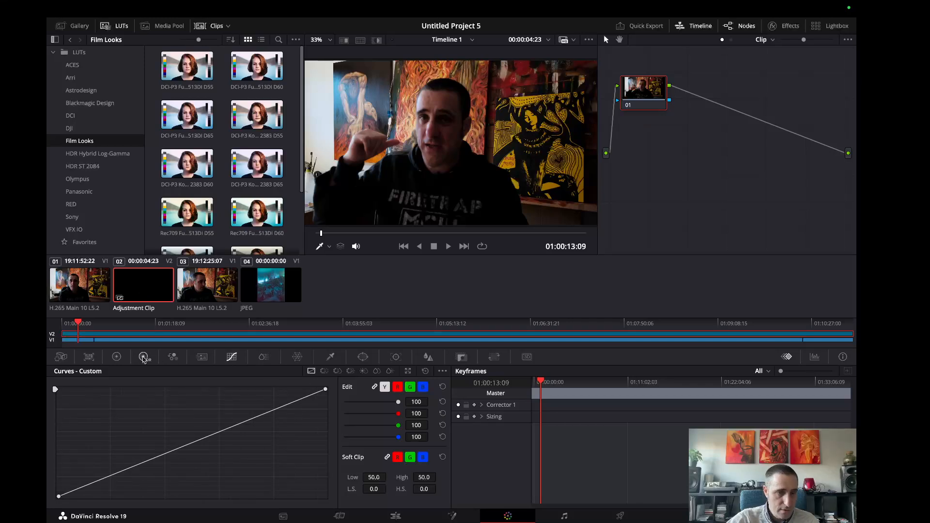
{"action": "left_click", "coordinate": [143, 358]}
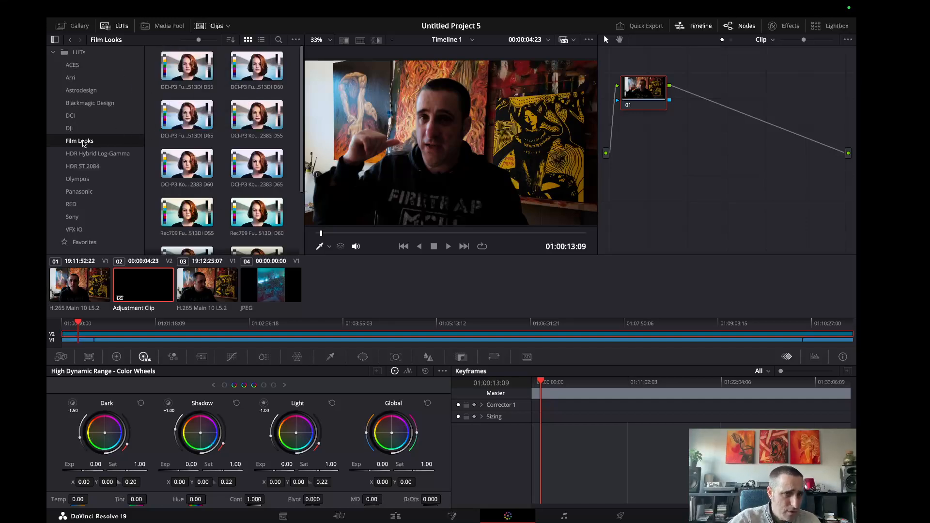
{"action": "left_click", "coordinate": [184, 77]}
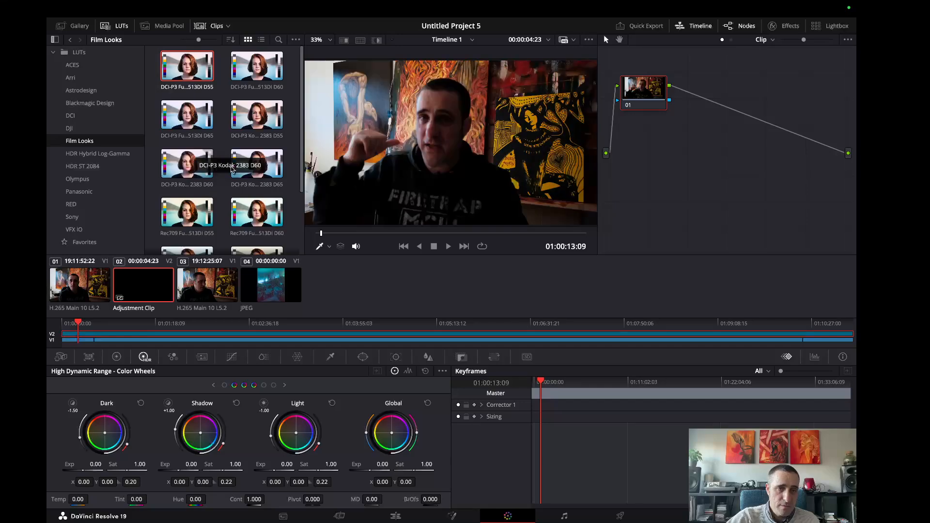
{"action": "left_click", "coordinate": [91, 103]}
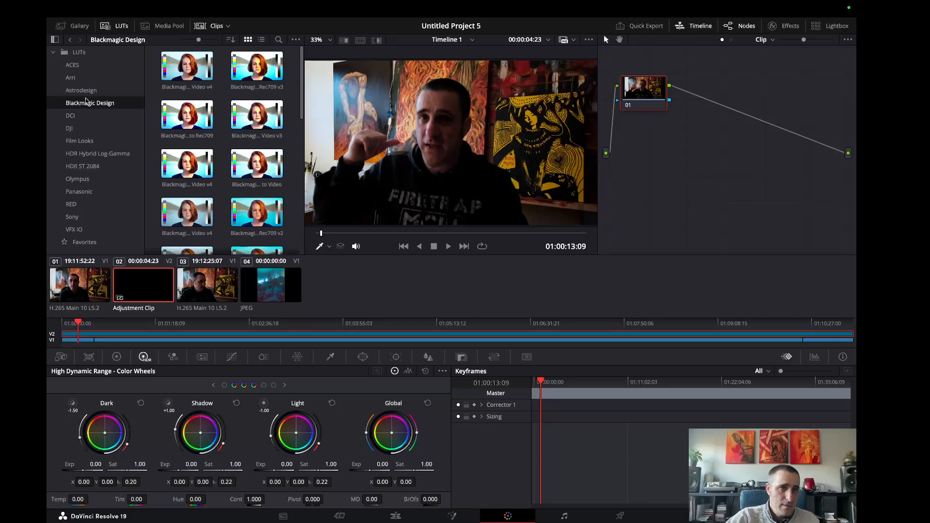
{"action": "left_click", "coordinate": [83, 141]}
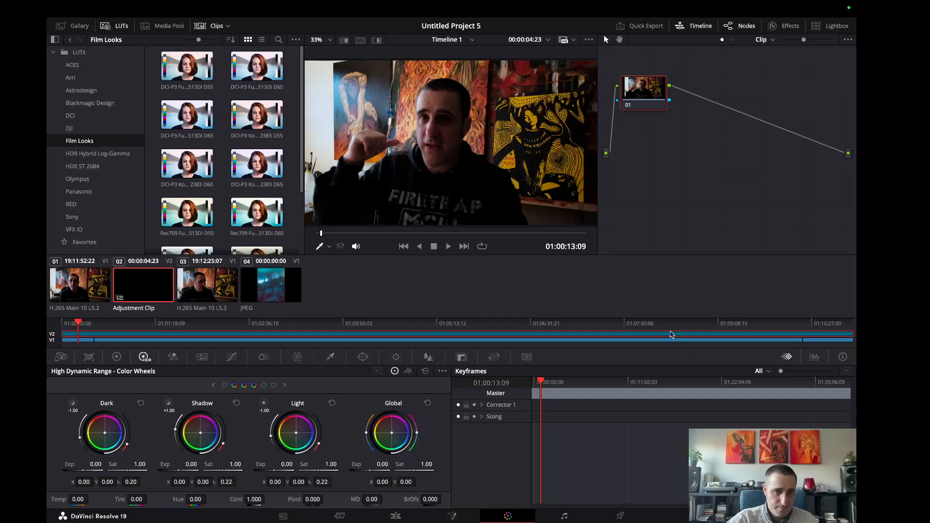
{"action": "left_click", "coordinate": [206, 80]}
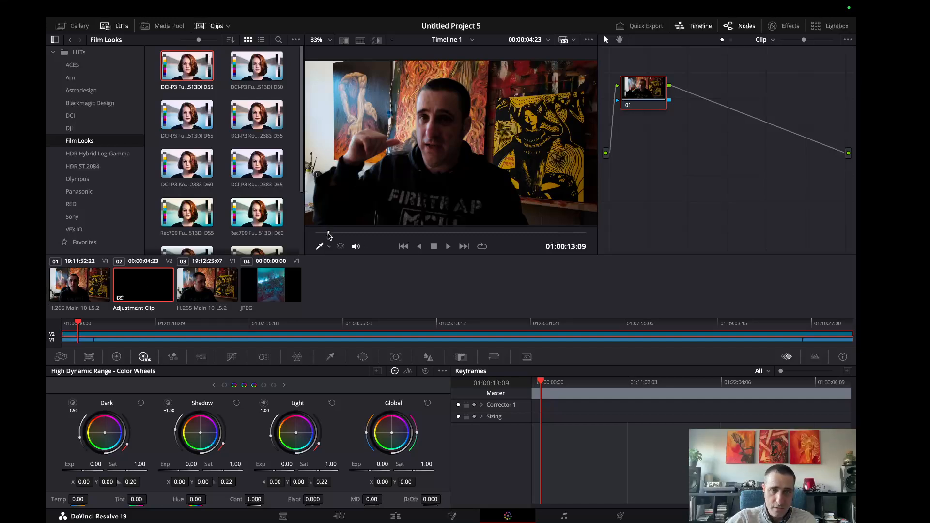
Brighten the adjustment clip with exposure values of 0.46 for Shadow, 1.12 for Dark and 0.55 for Global, checking different frames.
{"action": "left_click_drag", "start_coordinate": [328, 236], "coordinate": [367, 236]}
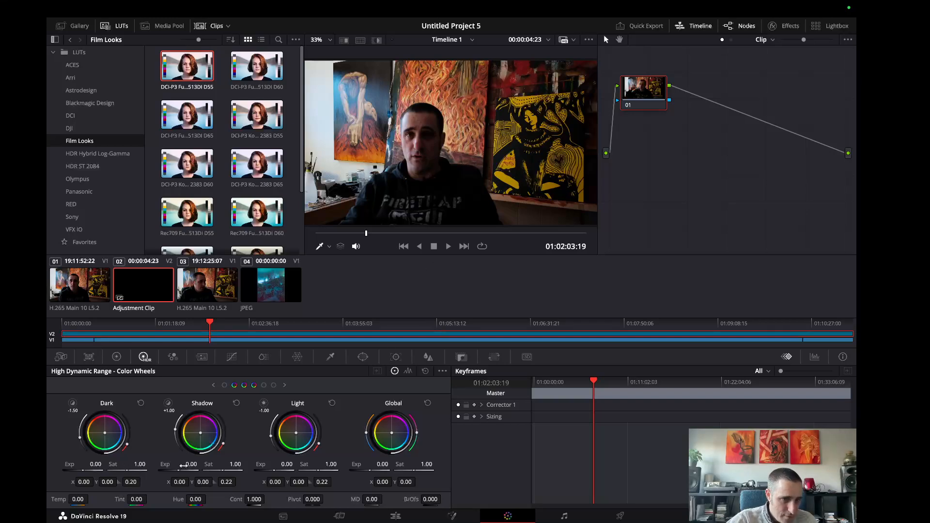
{"action": "mouse_move", "coordinate": [190, 465]}
{"action": "left_mouse_down"}
{"action": "mouse_move", "coordinate": [252, 464]}
{"action": "mouse_move", "coordinate": [206, 464]}
{"action": "left_mouse_up"}
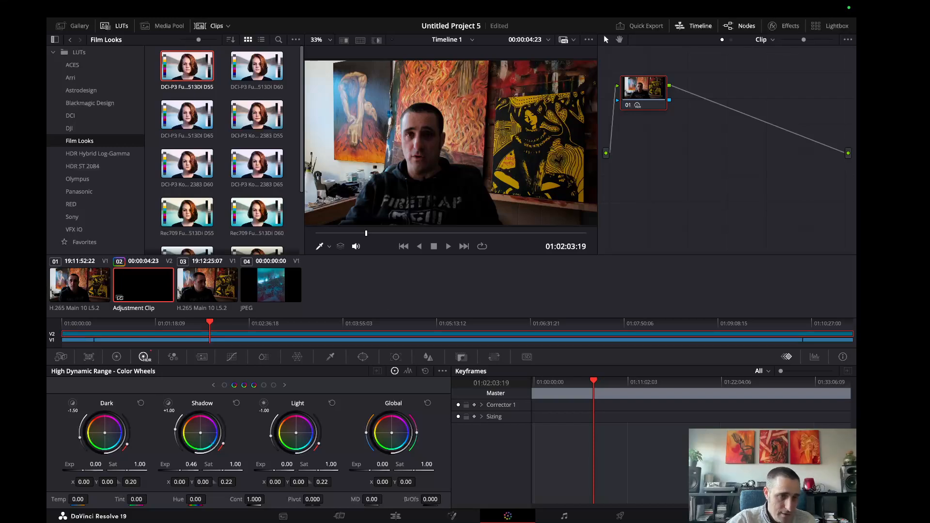
{"action": "mouse_move", "coordinate": [95, 465]}
{"action": "left_mouse_down"}
{"action": "mouse_move", "coordinate": [121, 464]}
{"action": "mouse_move", "coordinate": [108, 465]}
{"action": "left_mouse_up"}
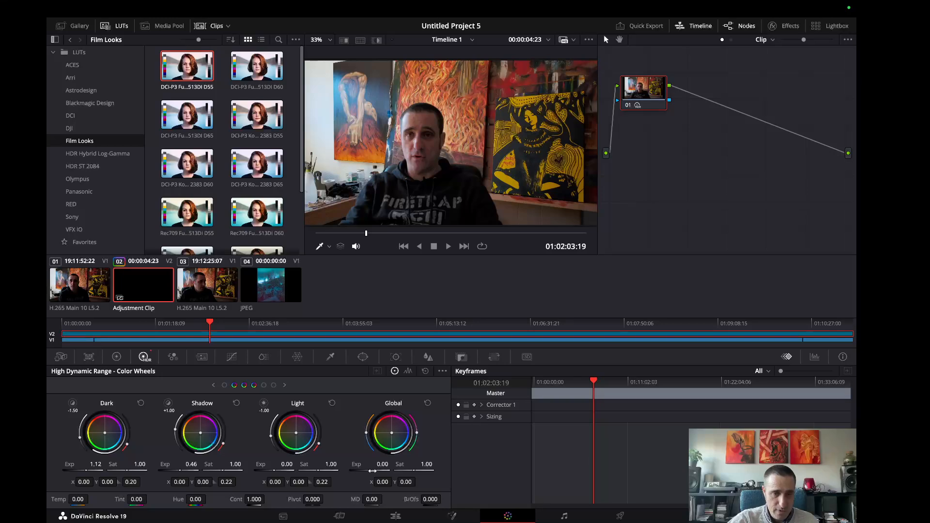
{"action": "mouse_move", "coordinate": [362, 464]}
{"action": "left_mouse_down"}
{"action": "mouse_move", "coordinate": [389, 464]}
{"action": "mouse_move", "coordinate": [377, 464]}
{"action": "left_mouse_up"}
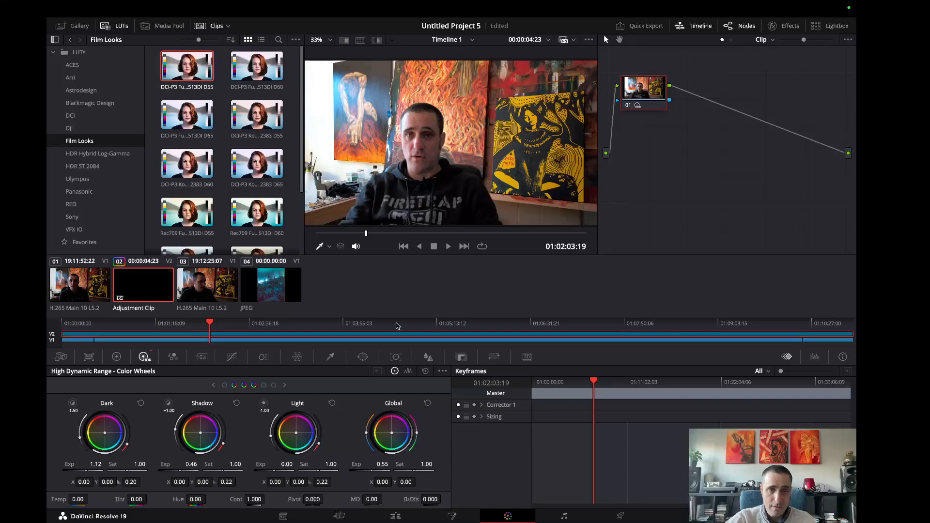
{"action": "mouse_move", "coordinate": [366, 235]}
{"action": "left_mouse_down"}
{"action": "mouse_move", "coordinate": [563, 234]}
{"action": "mouse_move", "coordinate": [349, 234]}
{"action": "left_mouse_up"}
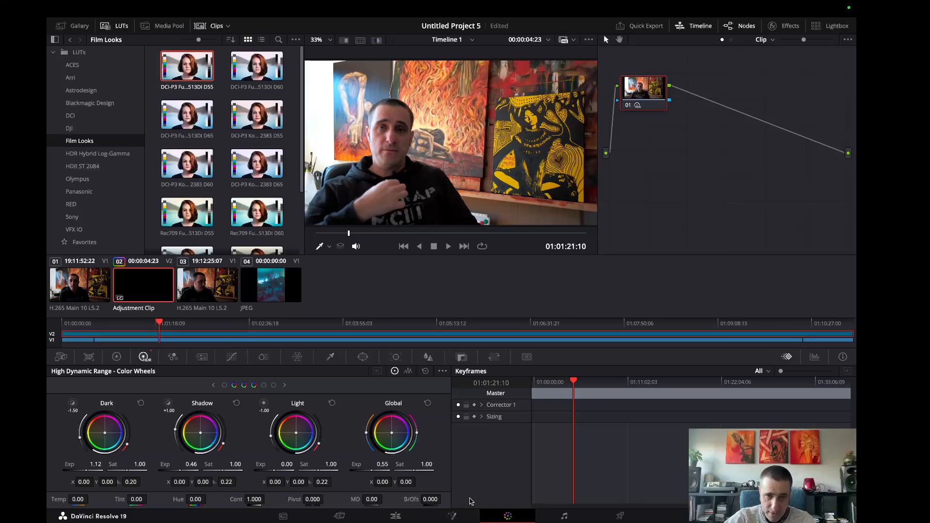
Queue the timeline for export with the YouTube 1080p preset as Timeline 1 in the OBS Recordings folder and render it.
{"action": "left_click", "coordinate": [620, 517]}
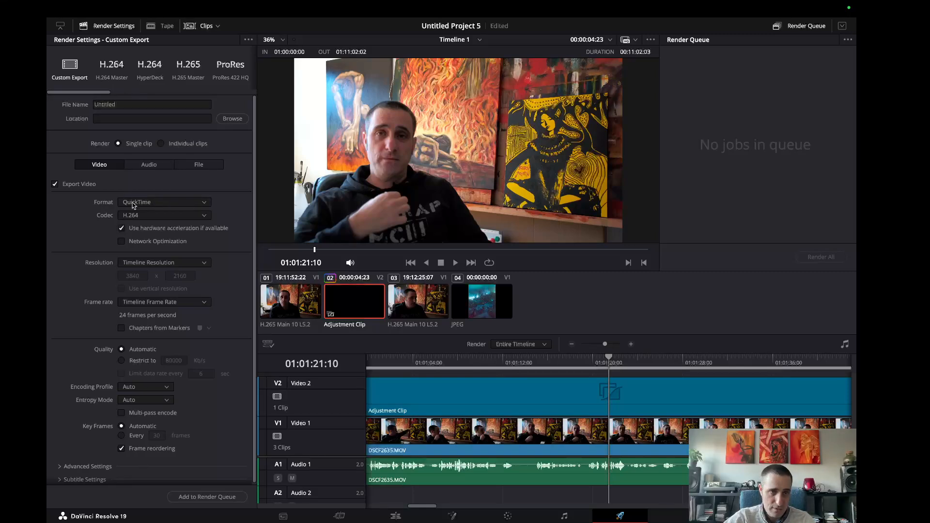
{"action": "left_click_drag", "start_coordinate": [83, 92], "coordinate": [115, 93]}
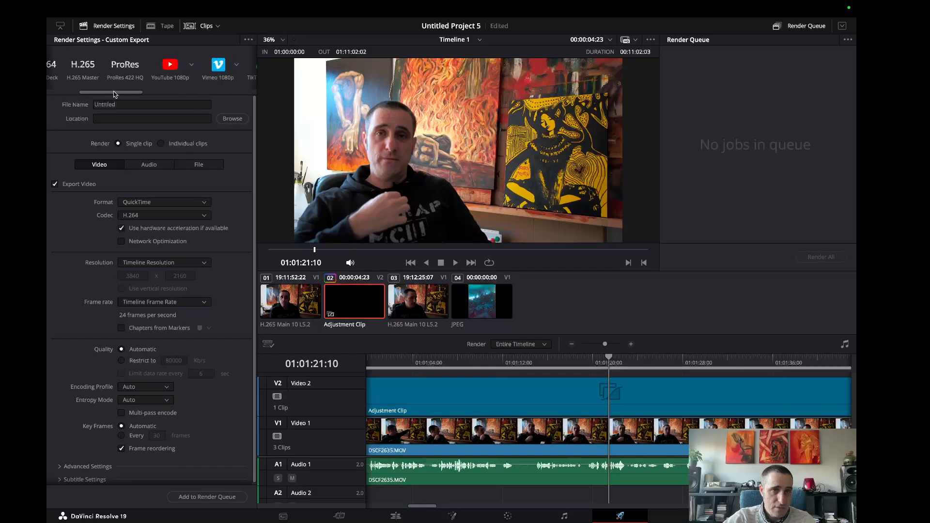
{"action": "left_click", "coordinate": [171, 65]}
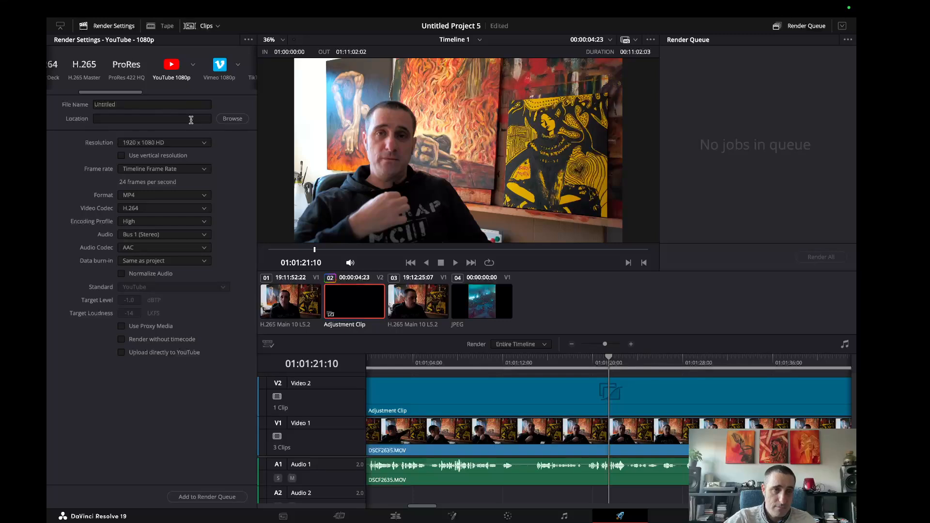
{"action": "left_click", "coordinate": [206, 497]}
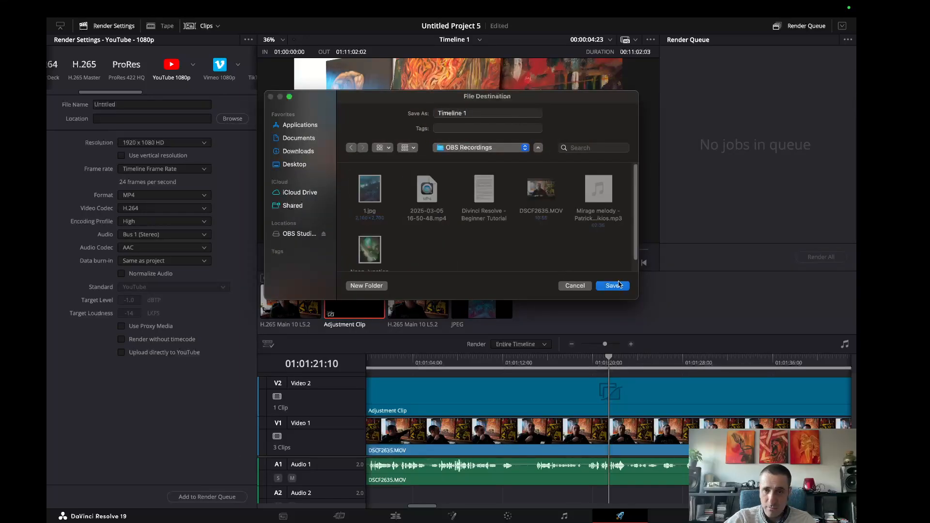
{"action": "left_click", "coordinate": [612, 285]}
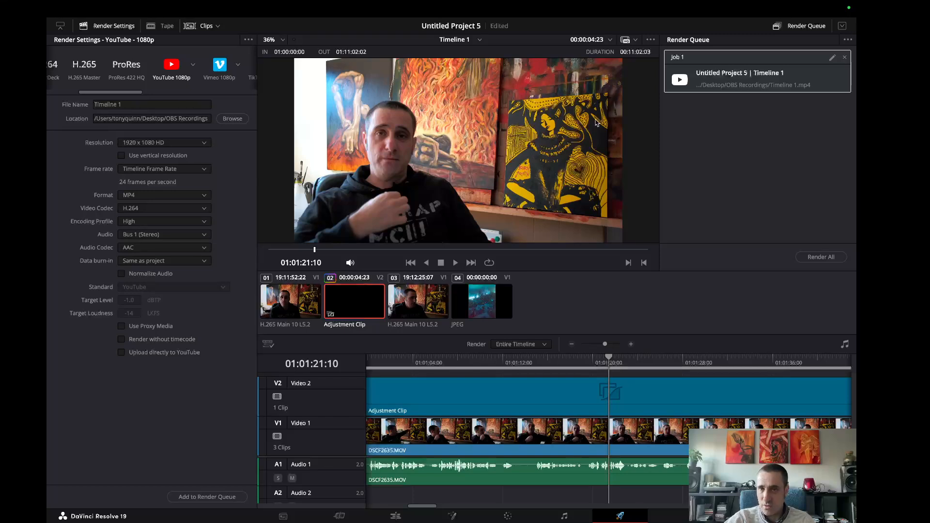
{"action": "left_click", "coordinate": [820, 257]}
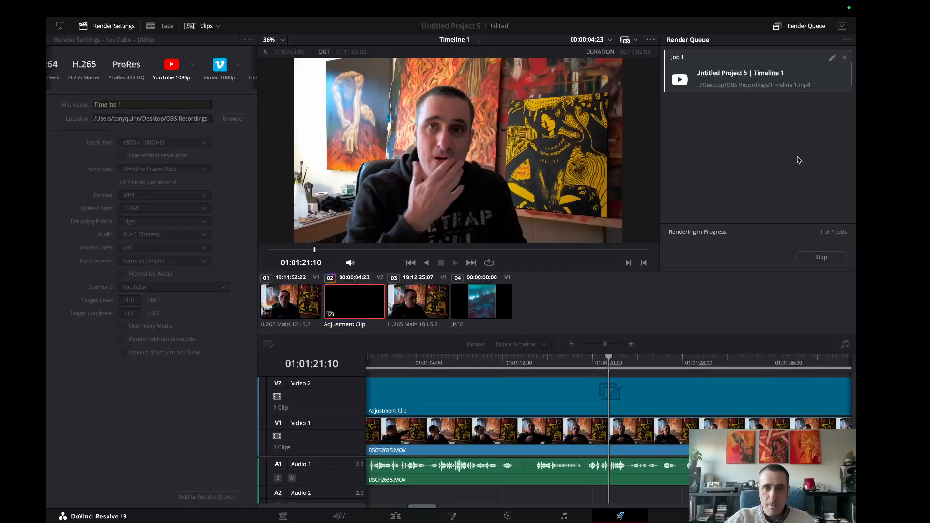